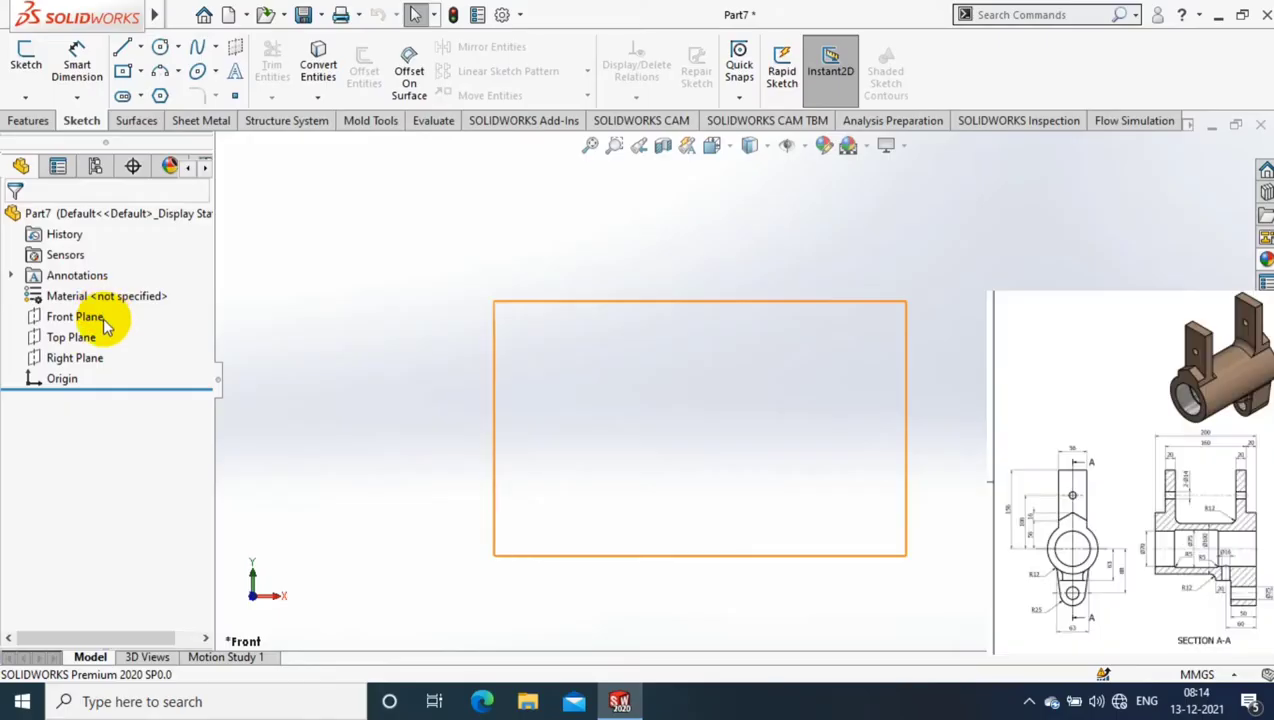
- Sketch a 100 mm diameter circle centred at the origin on the Front Plane
left_click(75, 316)
left_click(25, 62)
left_click(177, 47)
left_click(190, 71)
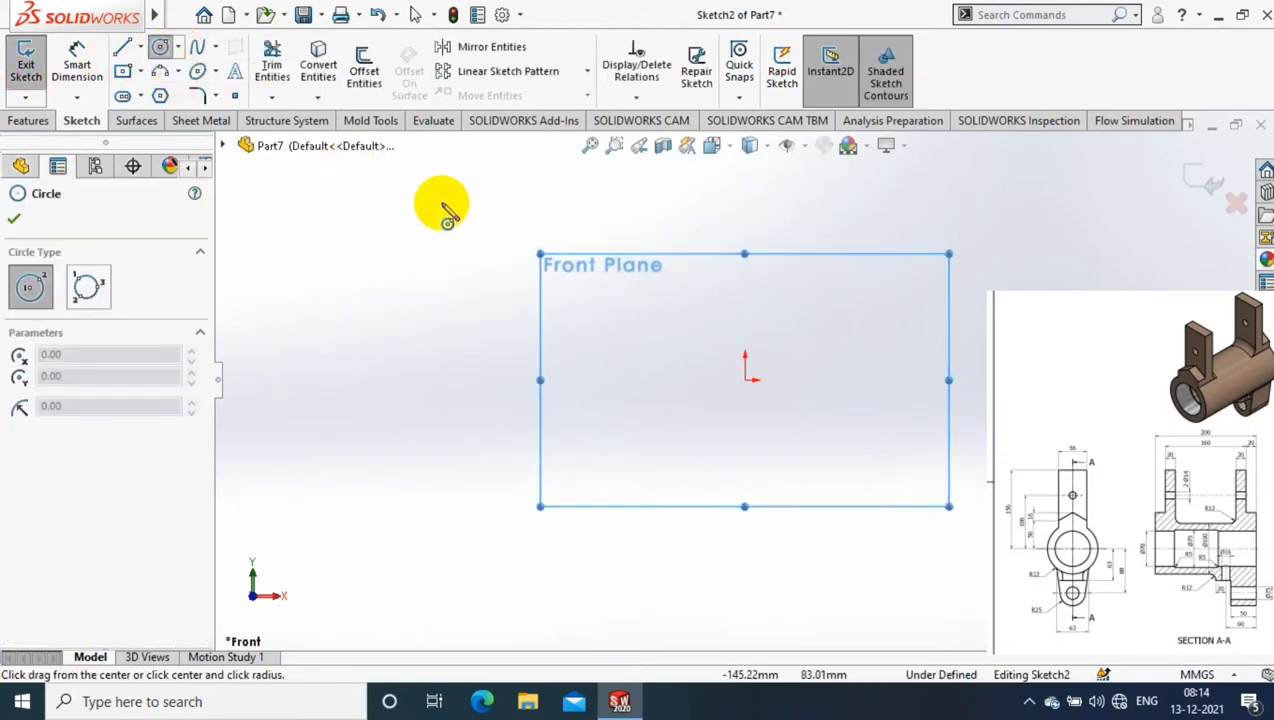
left_click(745, 380)
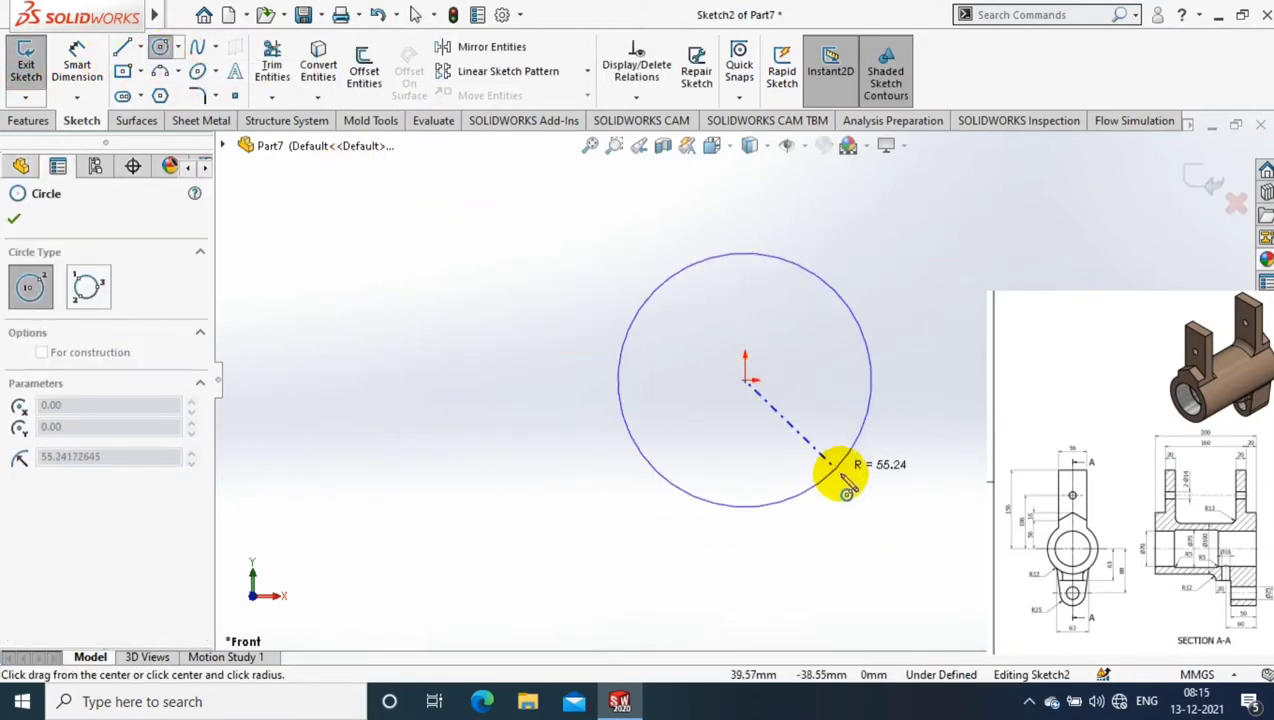
left_click(842, 476)
left_click(78, 58)
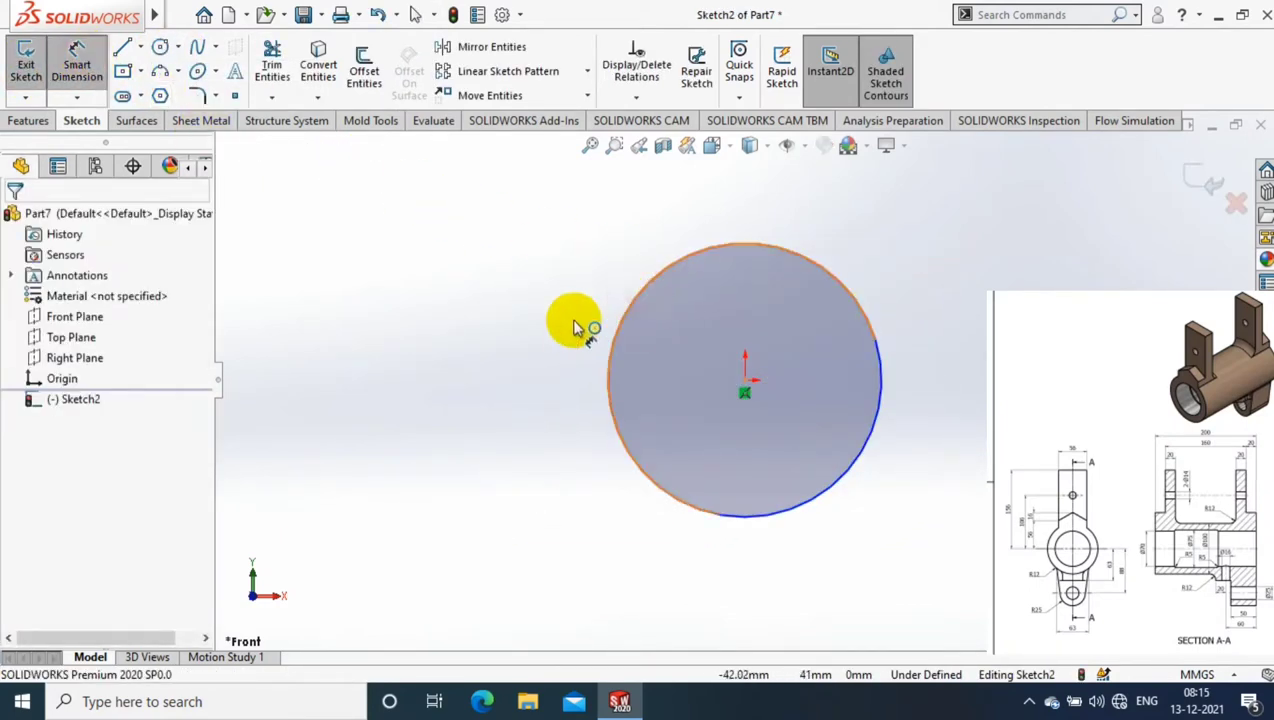
left_click(545, 360)
left_click(480, 348)
type("100")
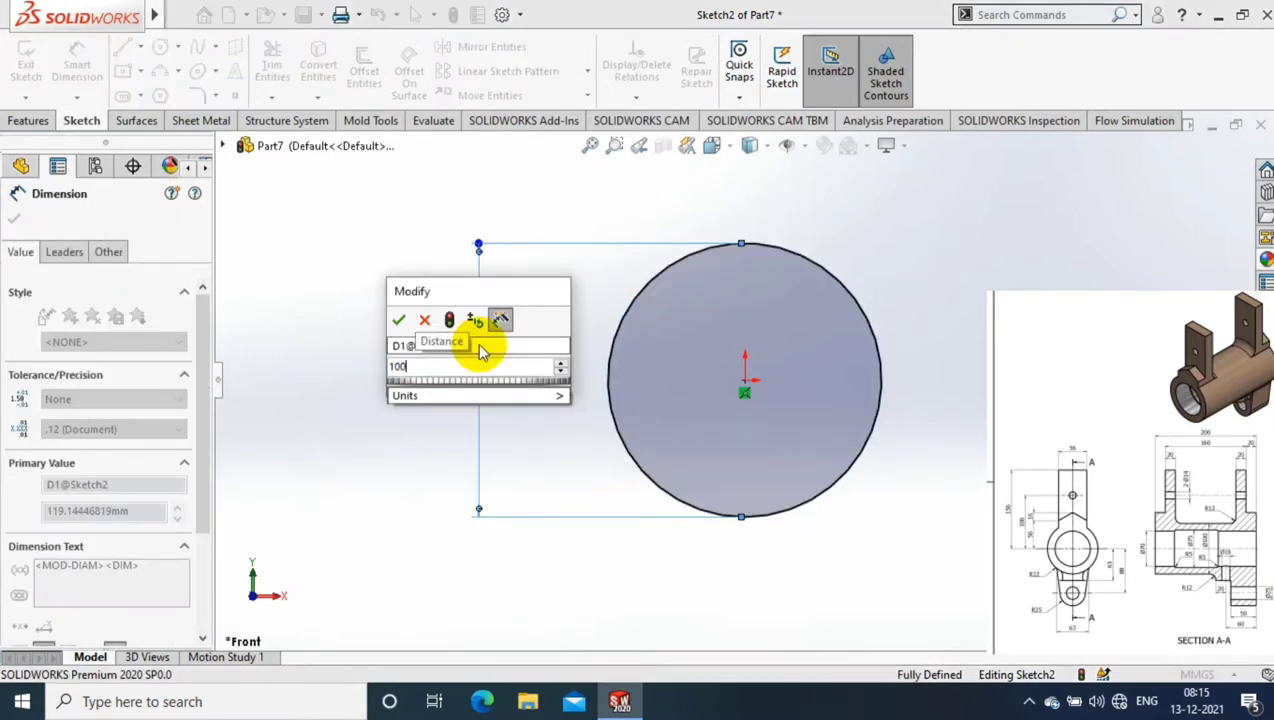
key("Return")
- Extrude the circle mid-plane to a total length of 200 mm
left_click(28, 120)
left_click(33, 70)
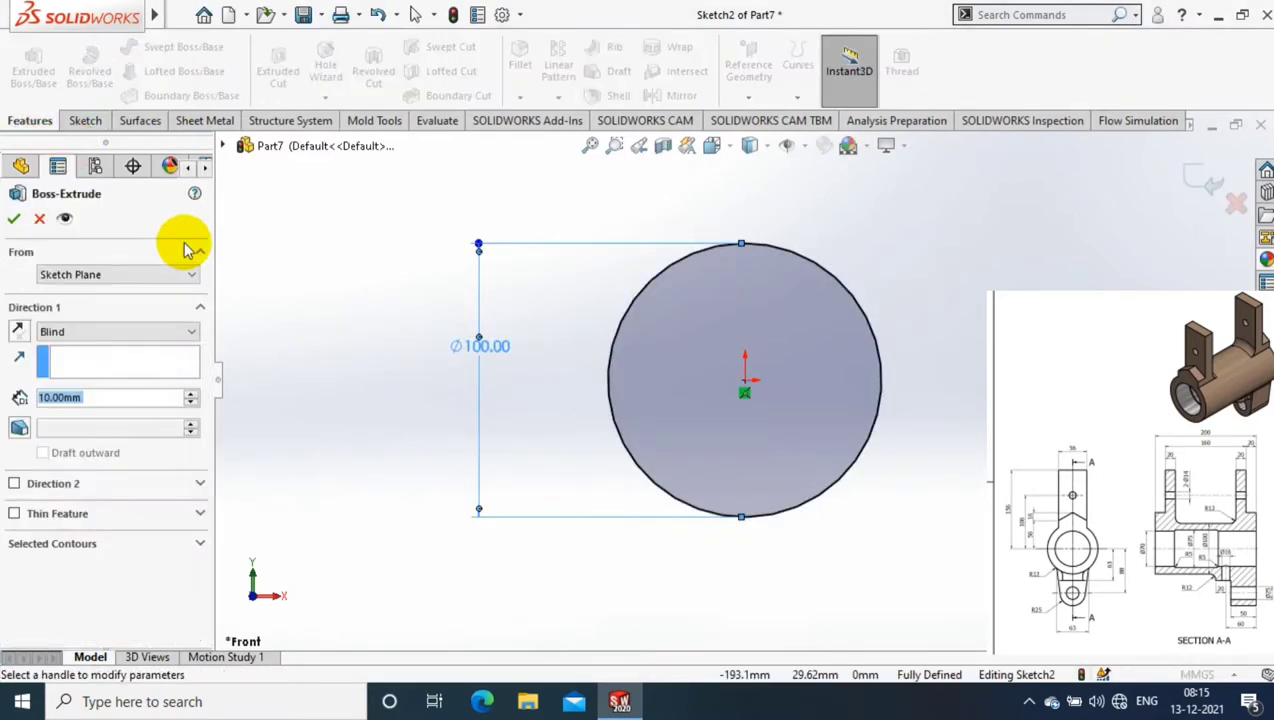
left_click(117, 331)
left_click(110, 413)
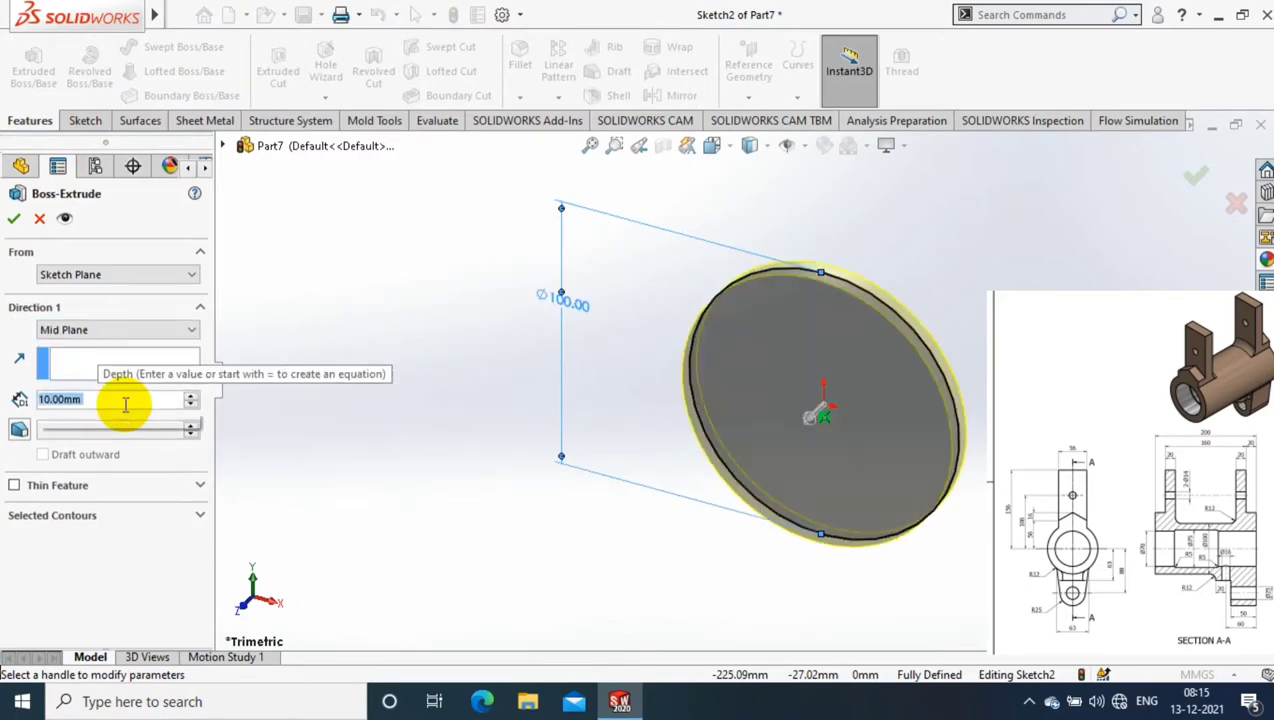
type("200")
key("Return")
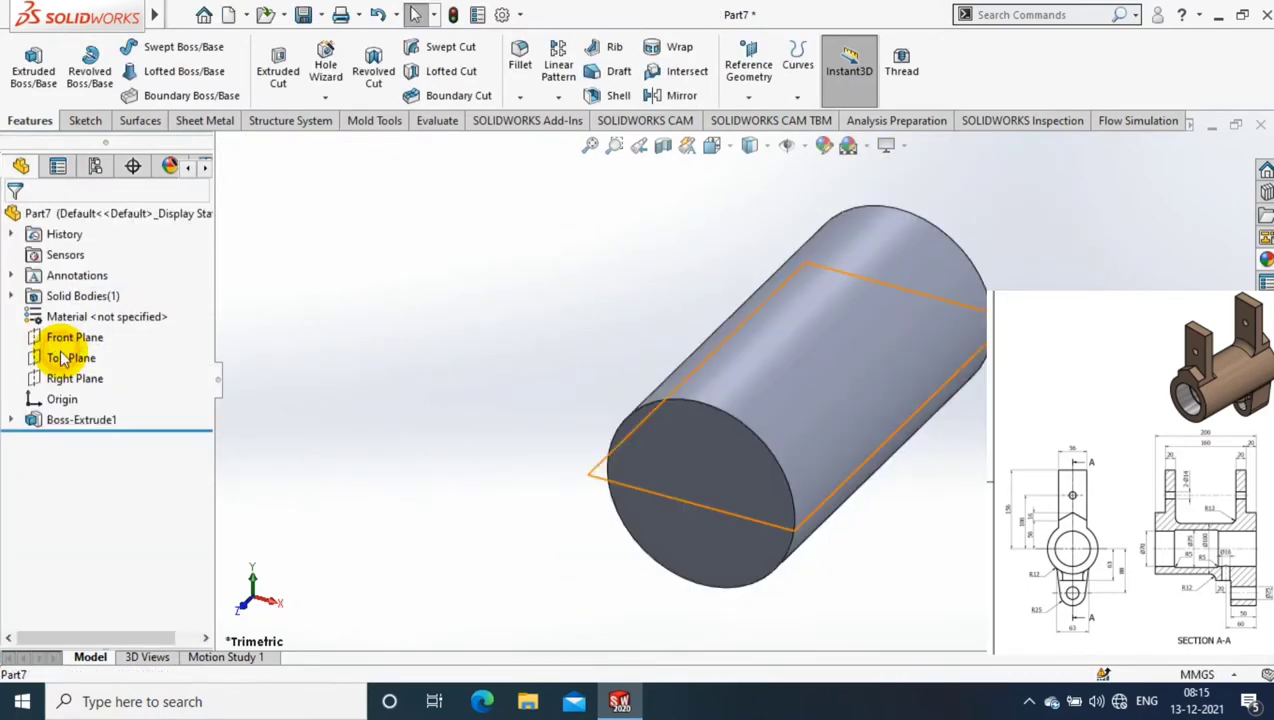
- Start a sketch on the Top Plane with a vertical centreline up from the origin
right_click(45, 357)
left_click(76, 135)
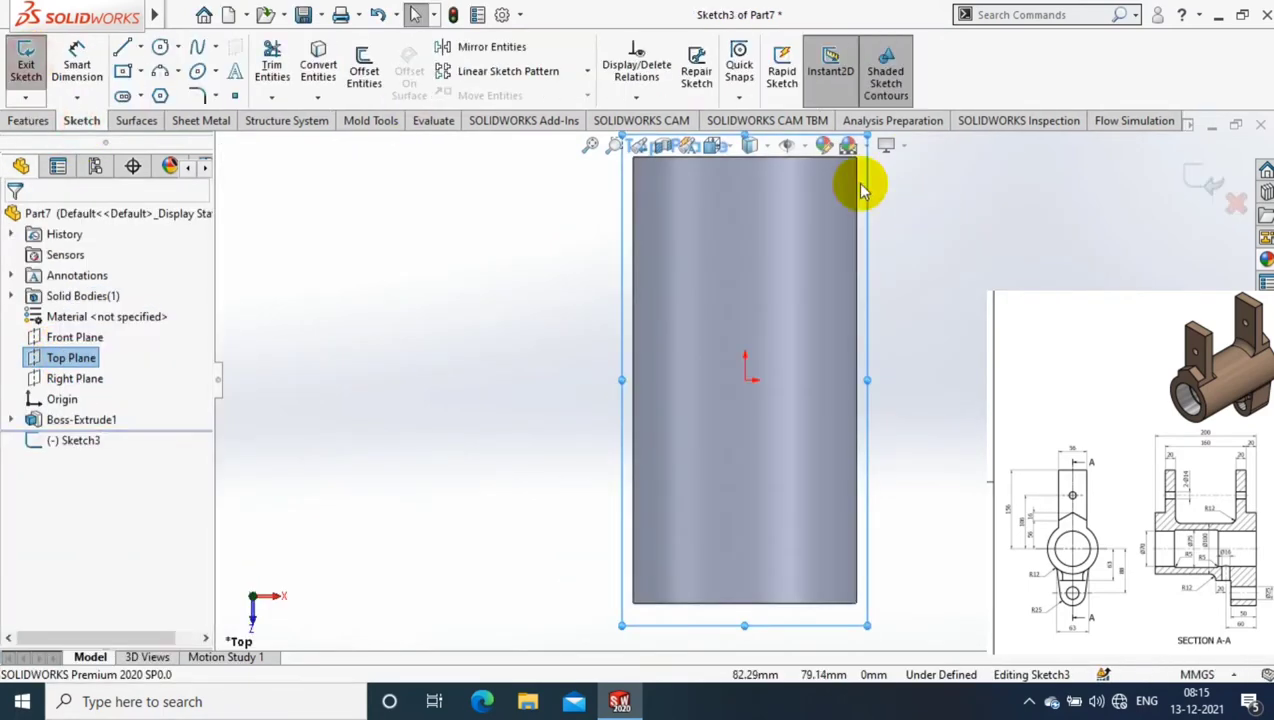
left_click(141, 47)
left_click(141, 95)
left_click(622, 424)
left_click(622, 297)
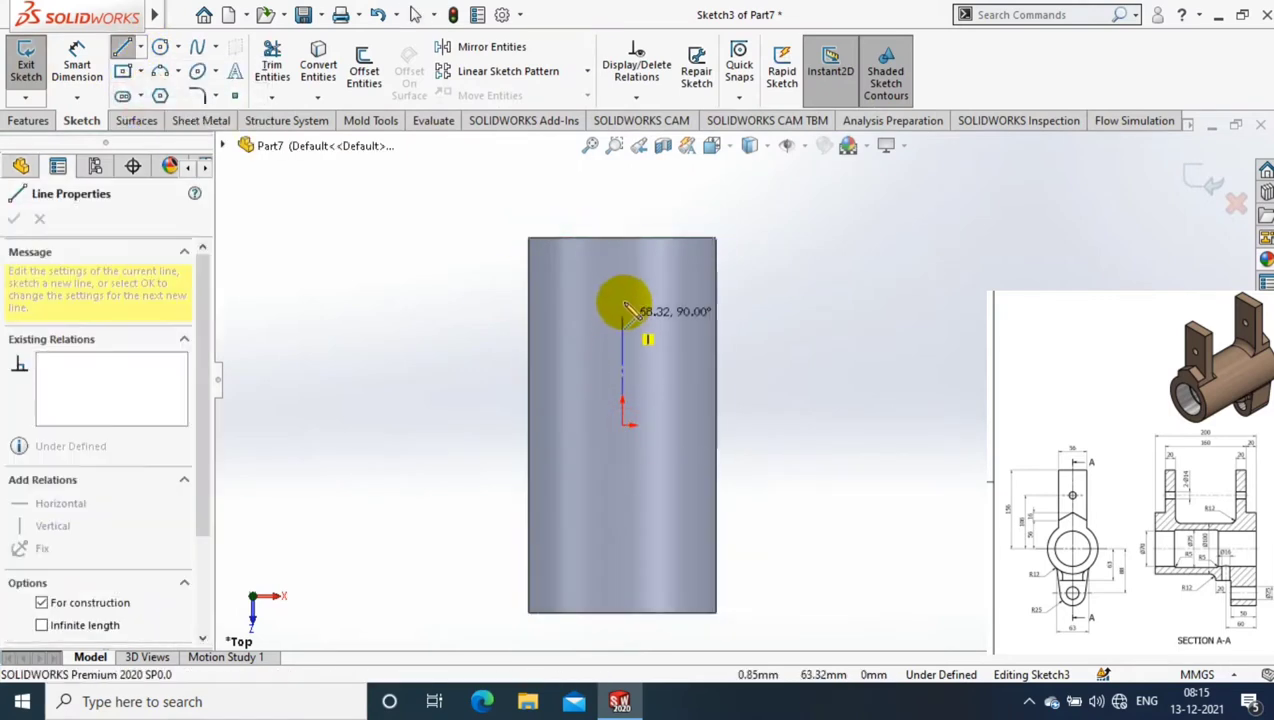
key("Escape")
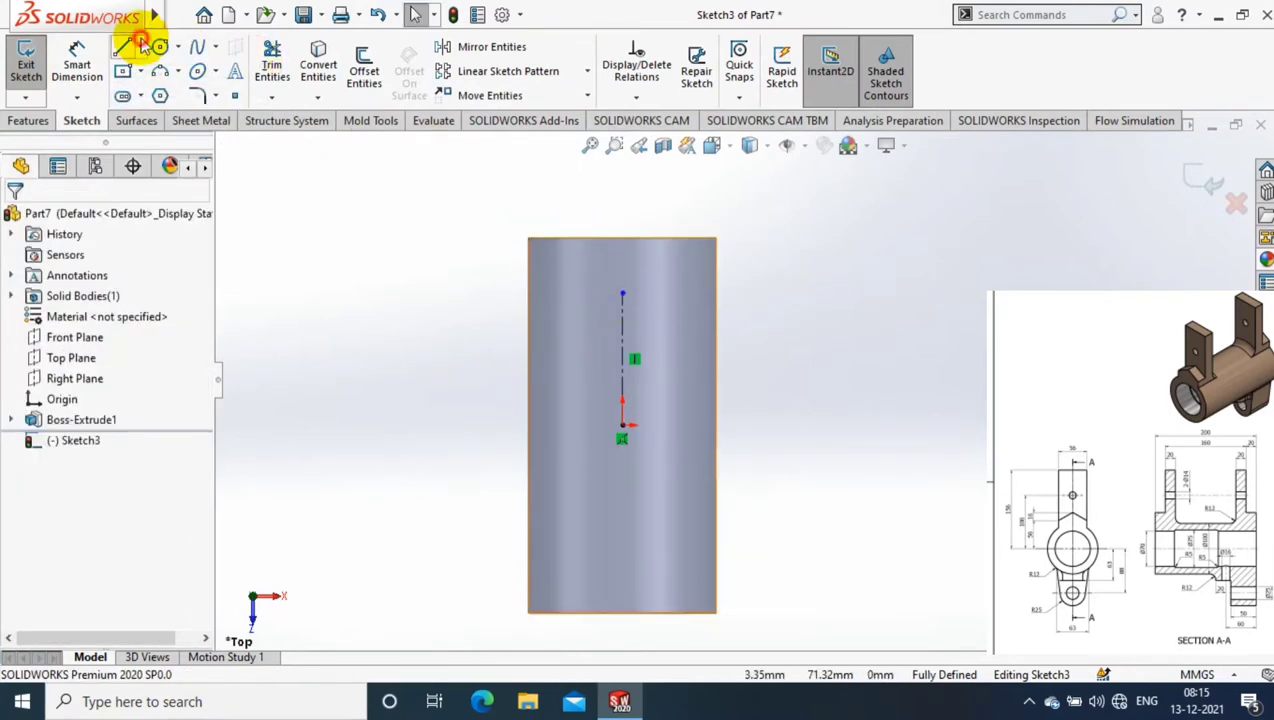
- Draw the stepped bore profile from the top edge down to the bottom and back along the centreline
left_click(141, 47)
left_click(148, 73)
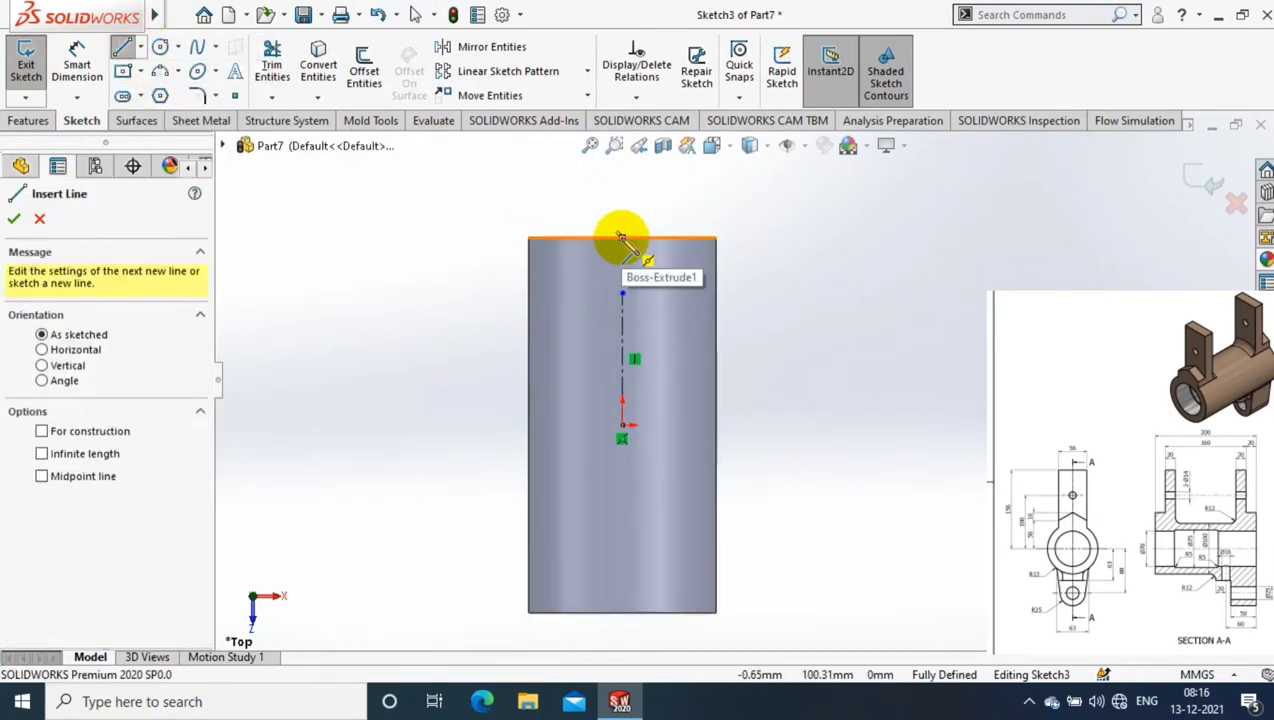
left_click(620, 238)
left_click(688, 268)
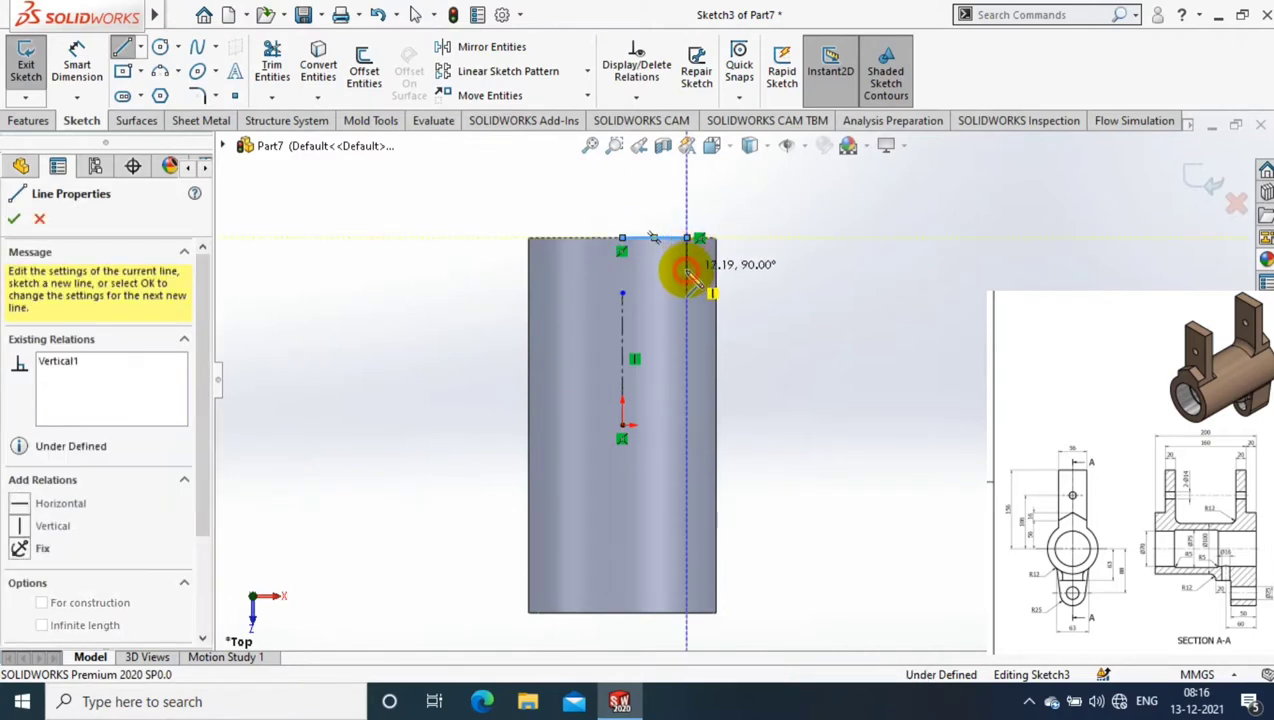
double_click(700, 268)
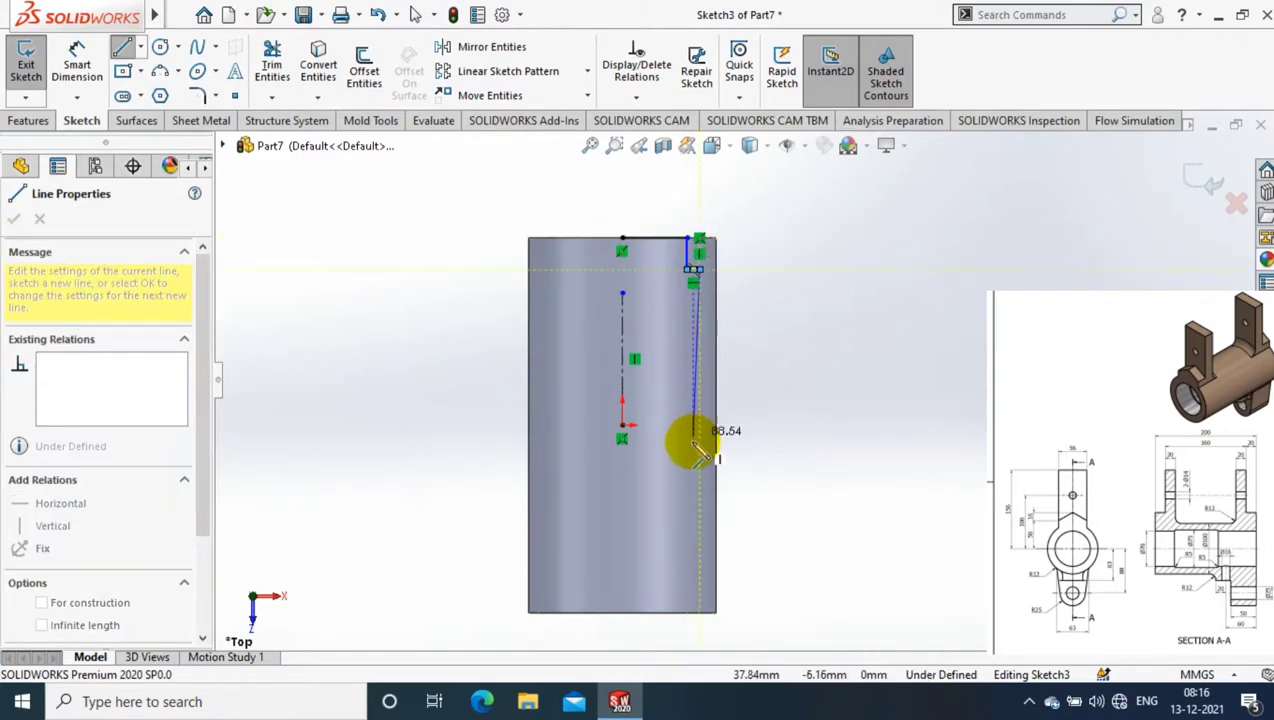
left_click(684, 461)
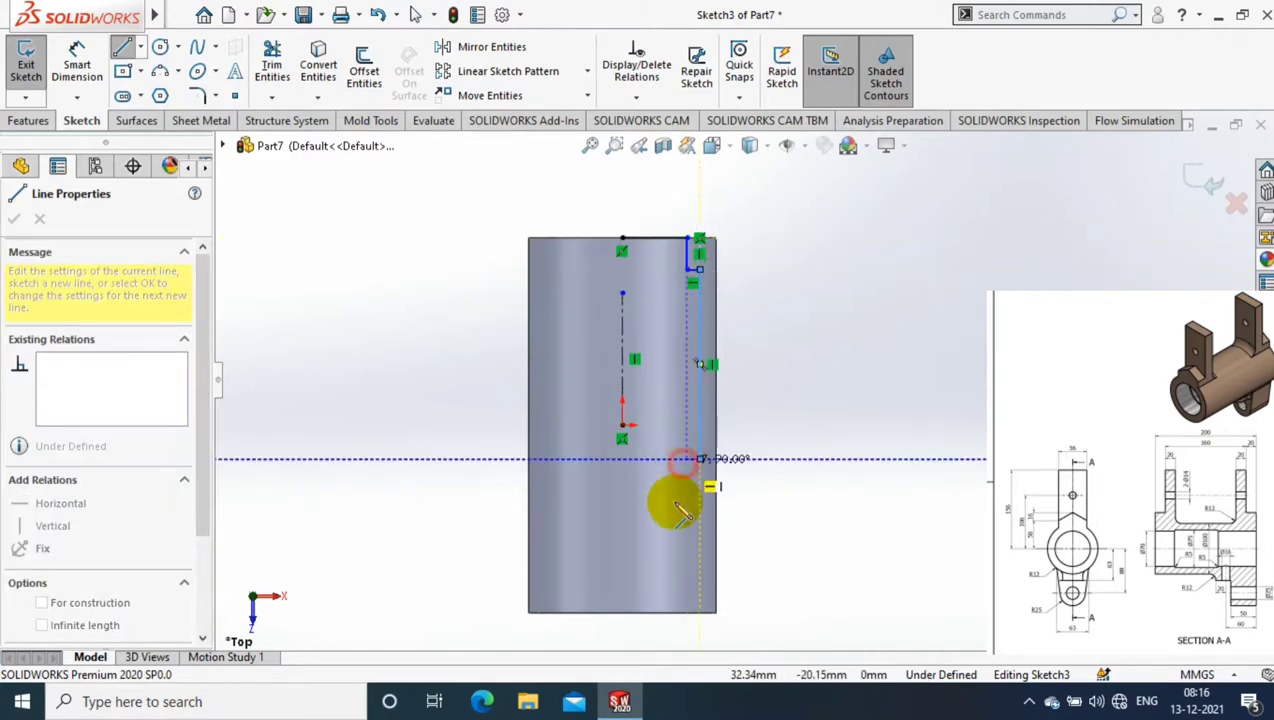
double_click(699, 612)
double_click(623, 240)
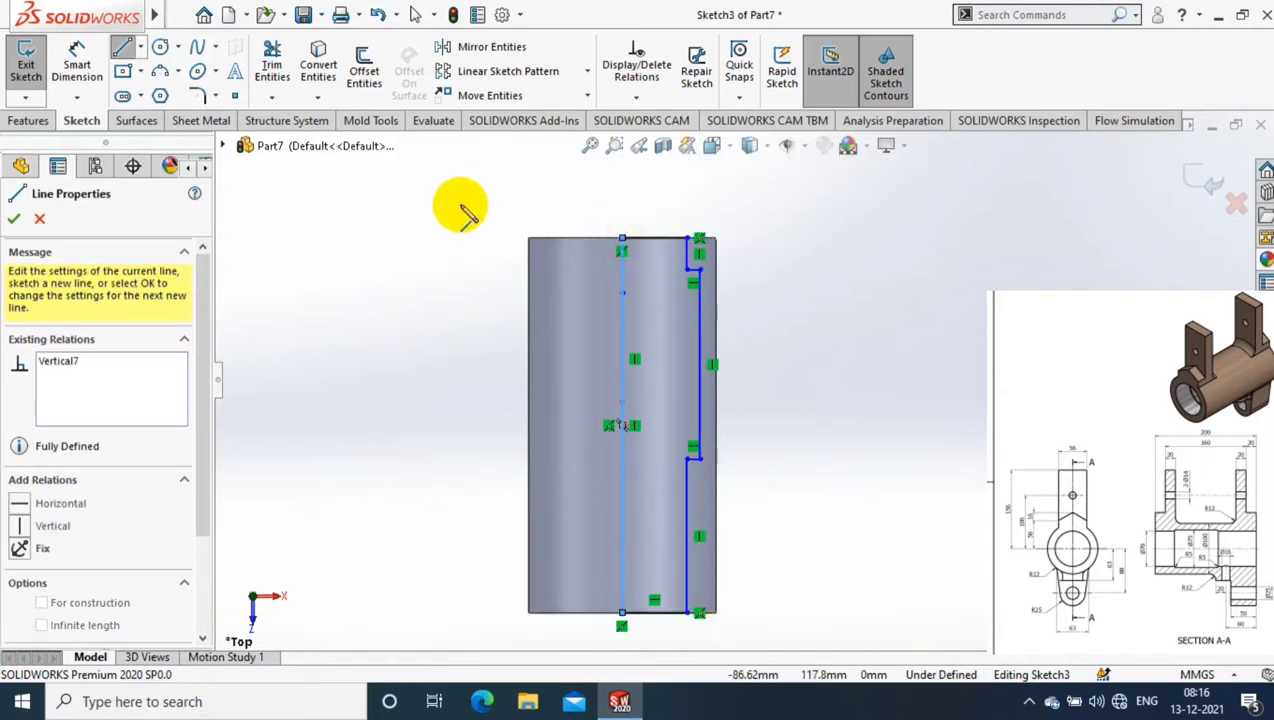
- Dimension the profile widths from the centreline to 35 and 37.5 mm
left_click(77, 60)
scroll(505, 195, "down", 2)
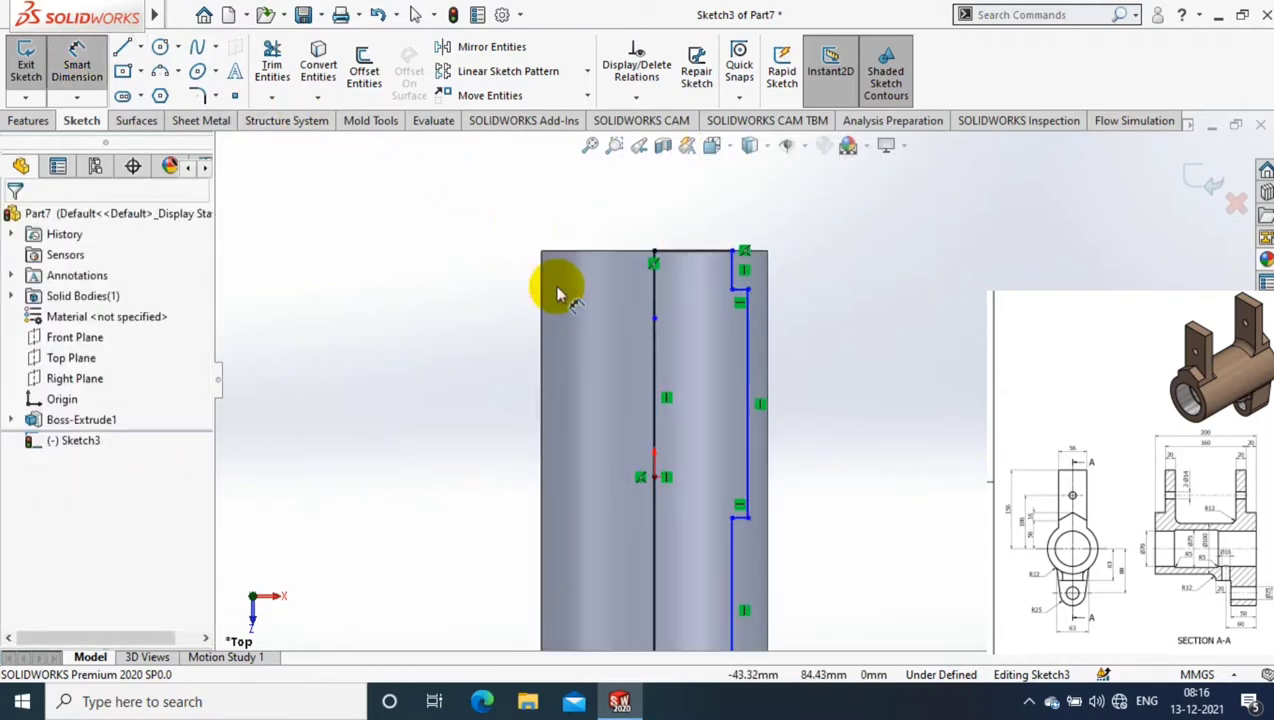
left_click(654, 284)
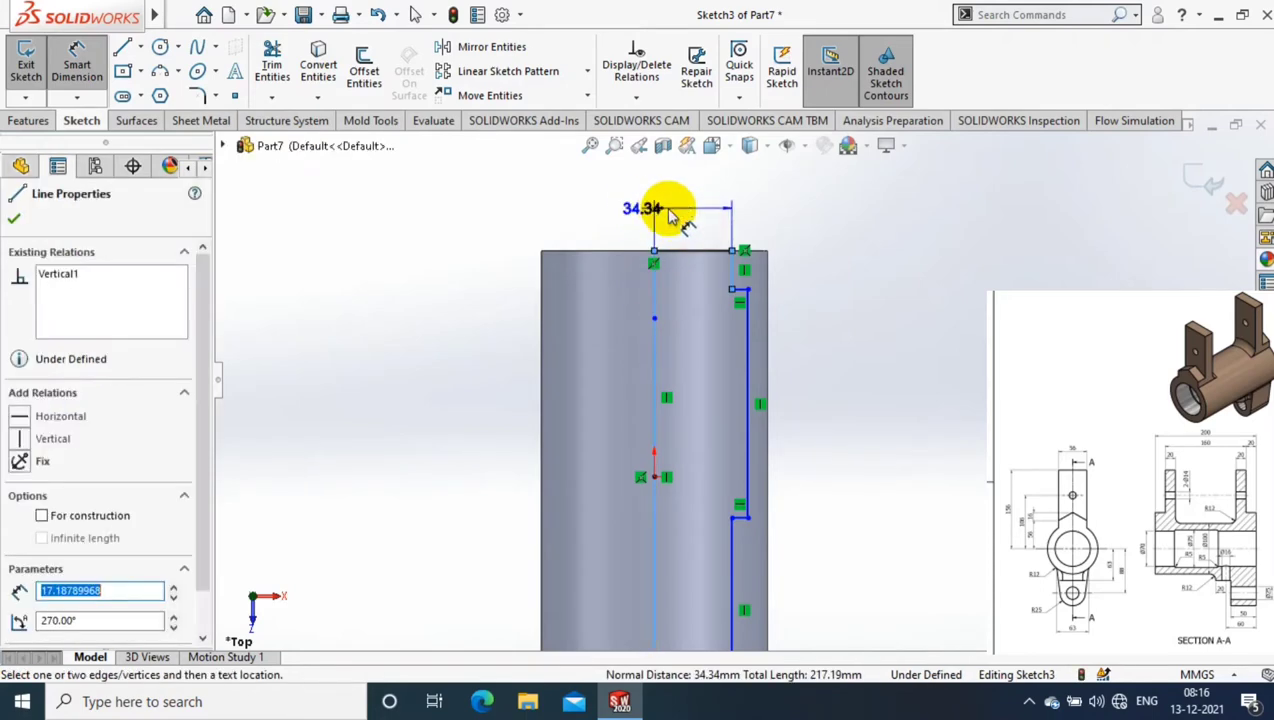
left_click(710, 222)
type("35")
key("Return")
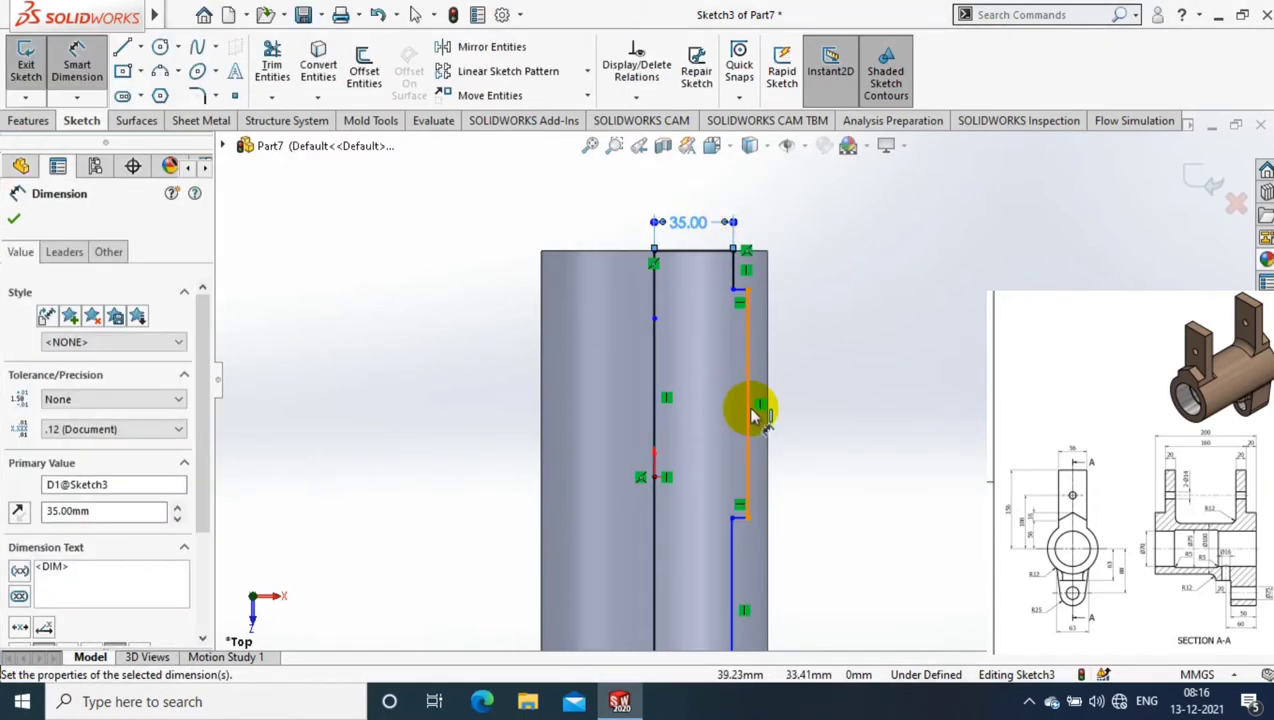
left_click(750, 408)
left_click(654, 372)
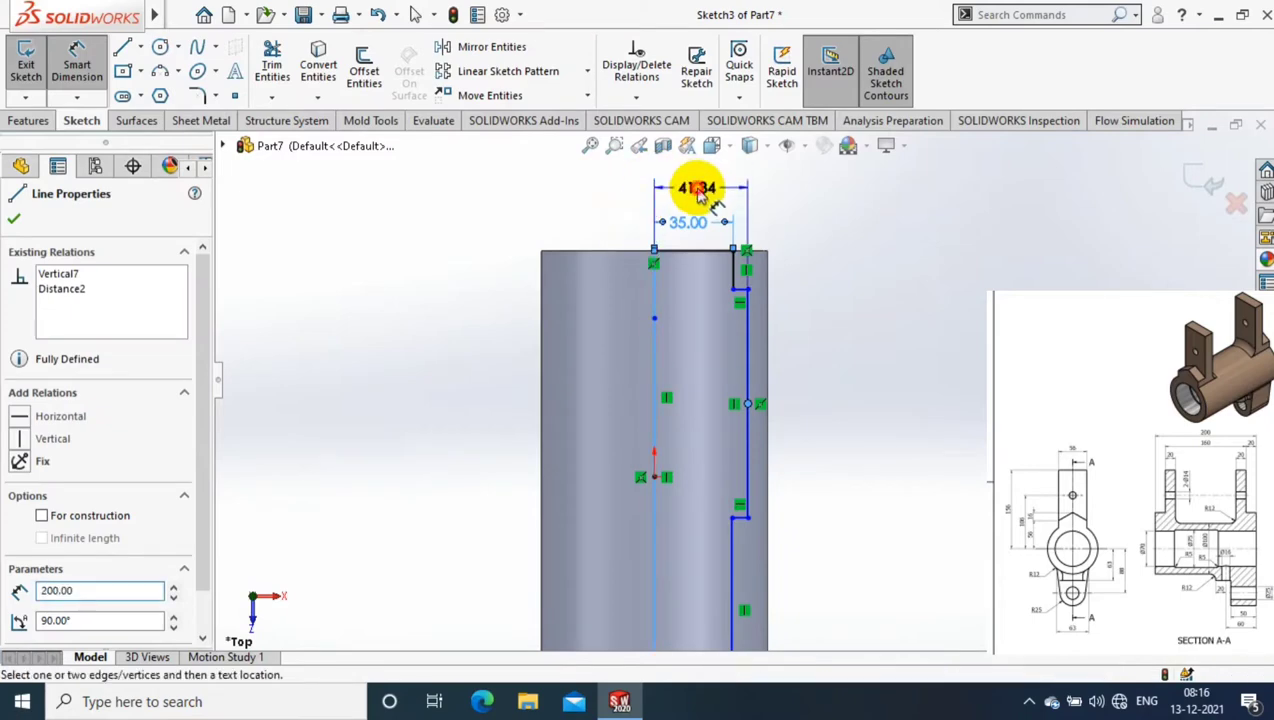
left_click(700, 192)
type("37.5")
key("Return")
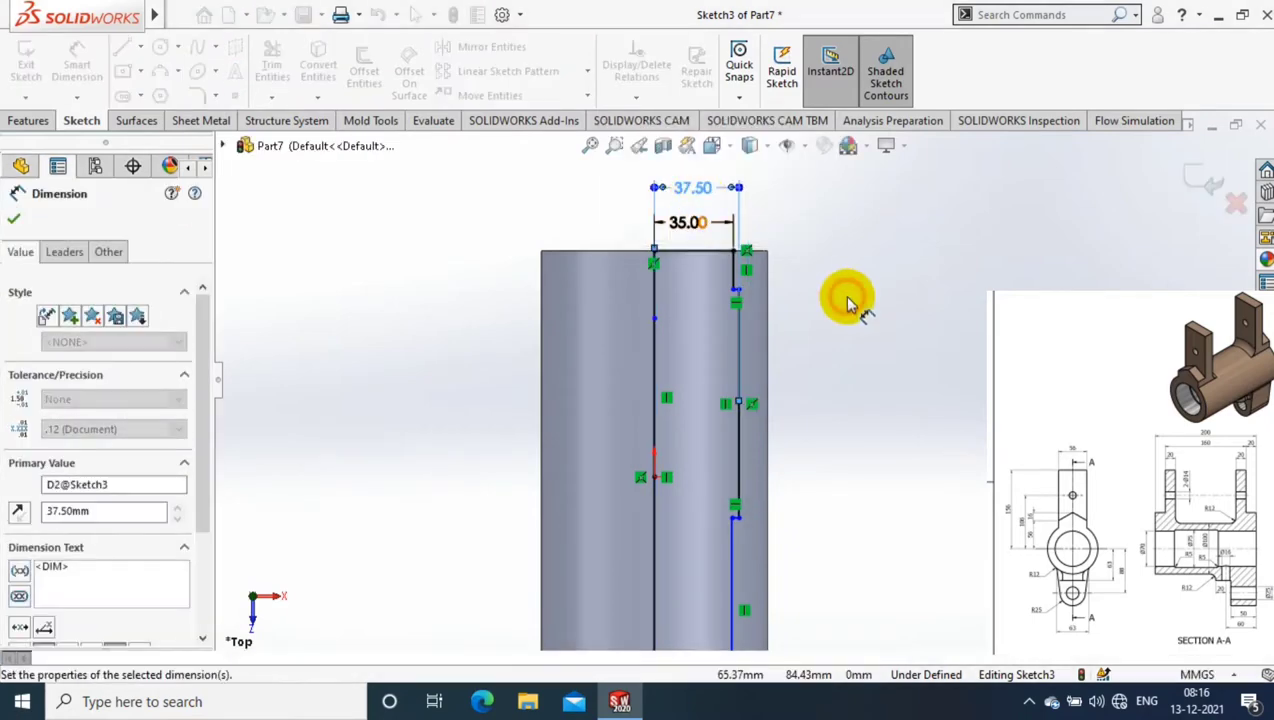
- Dimension the upper step length to 40 mm and the lower profile length to 70 mm
scroll(760, 255, "down", 2)
left_click(732, 272)
left_click(838, 278)
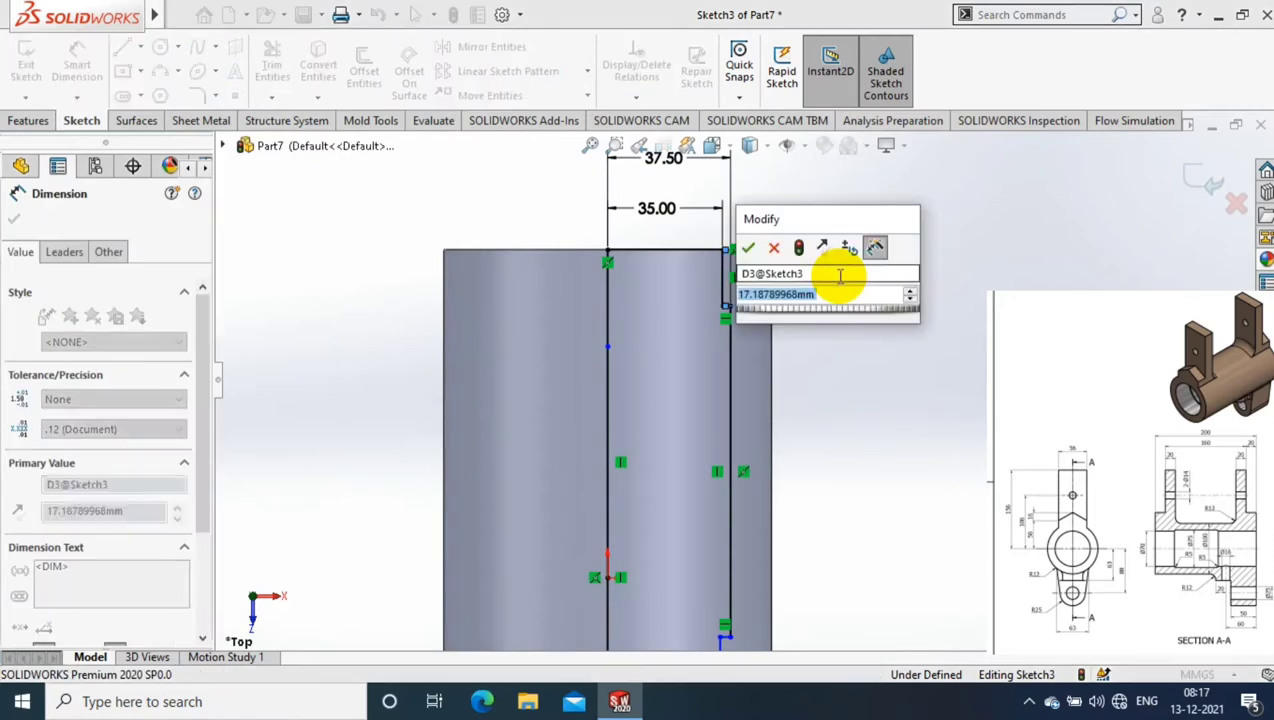
type("40")
key("Return")
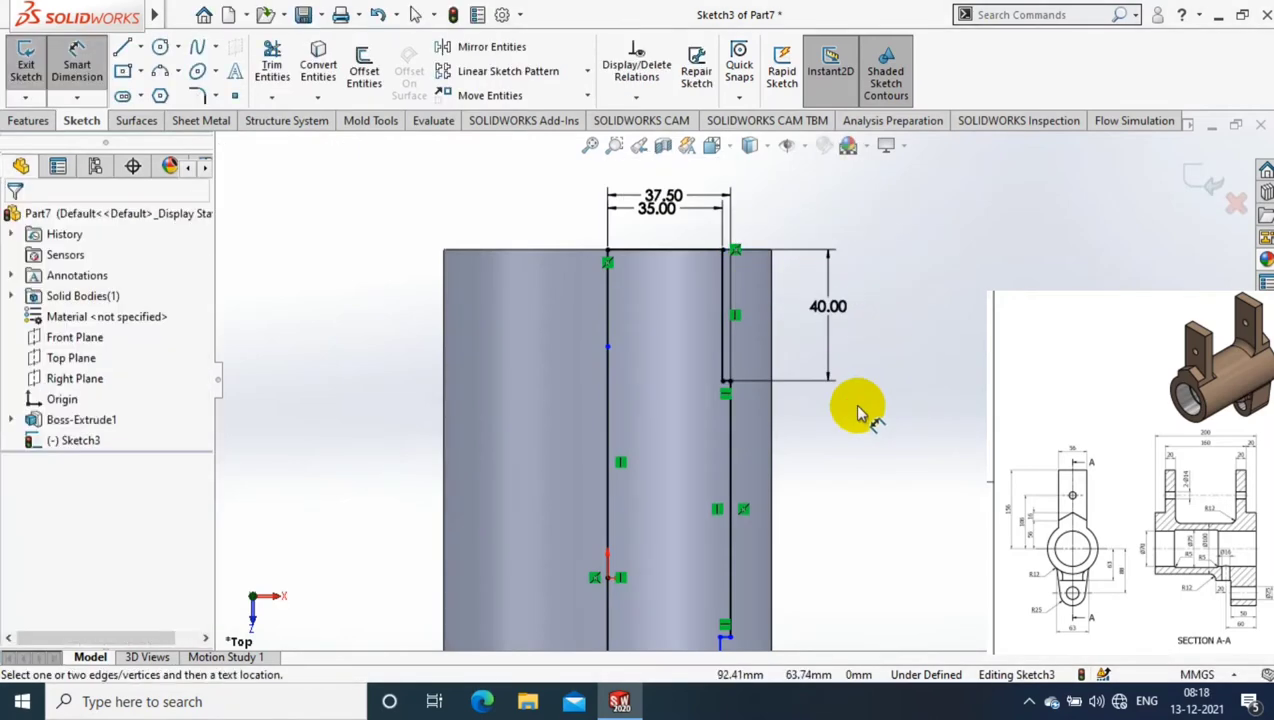
scroll(858, 412, "up", 1)
left_click(670, 342)
scroll(705, 340, "down", 2)
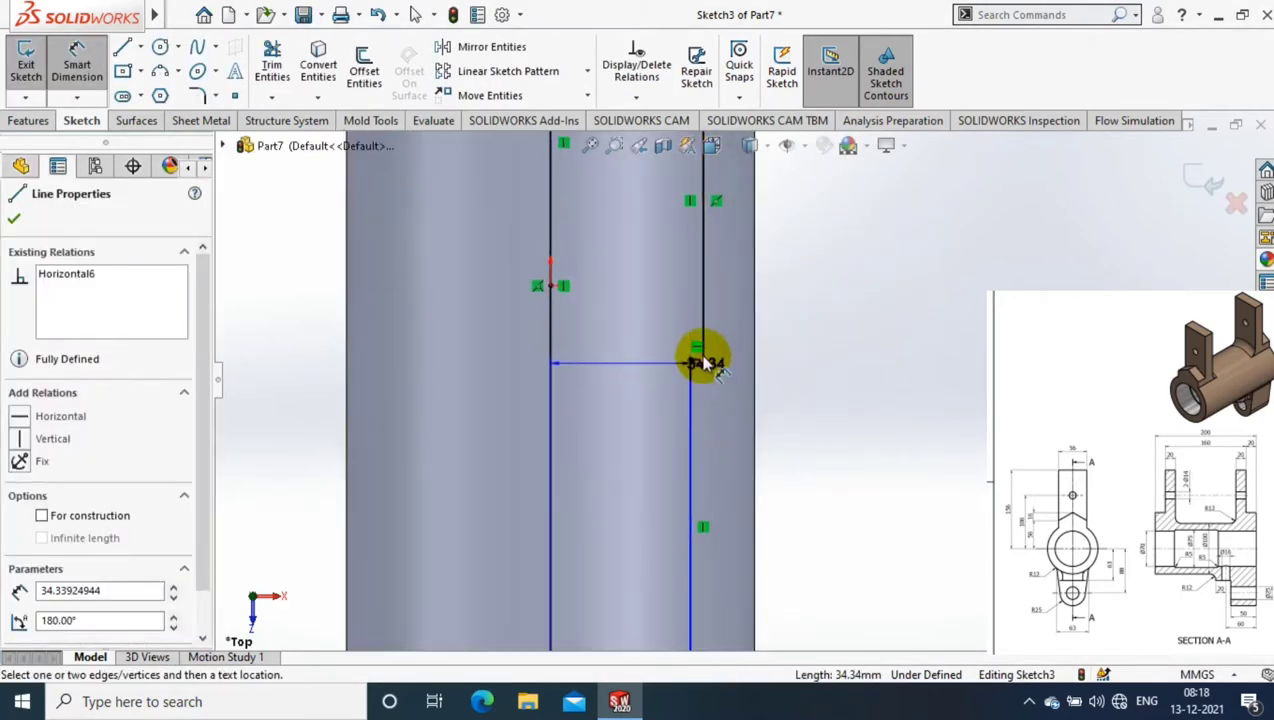
left_click(694, 375)
left_click(912, 456)
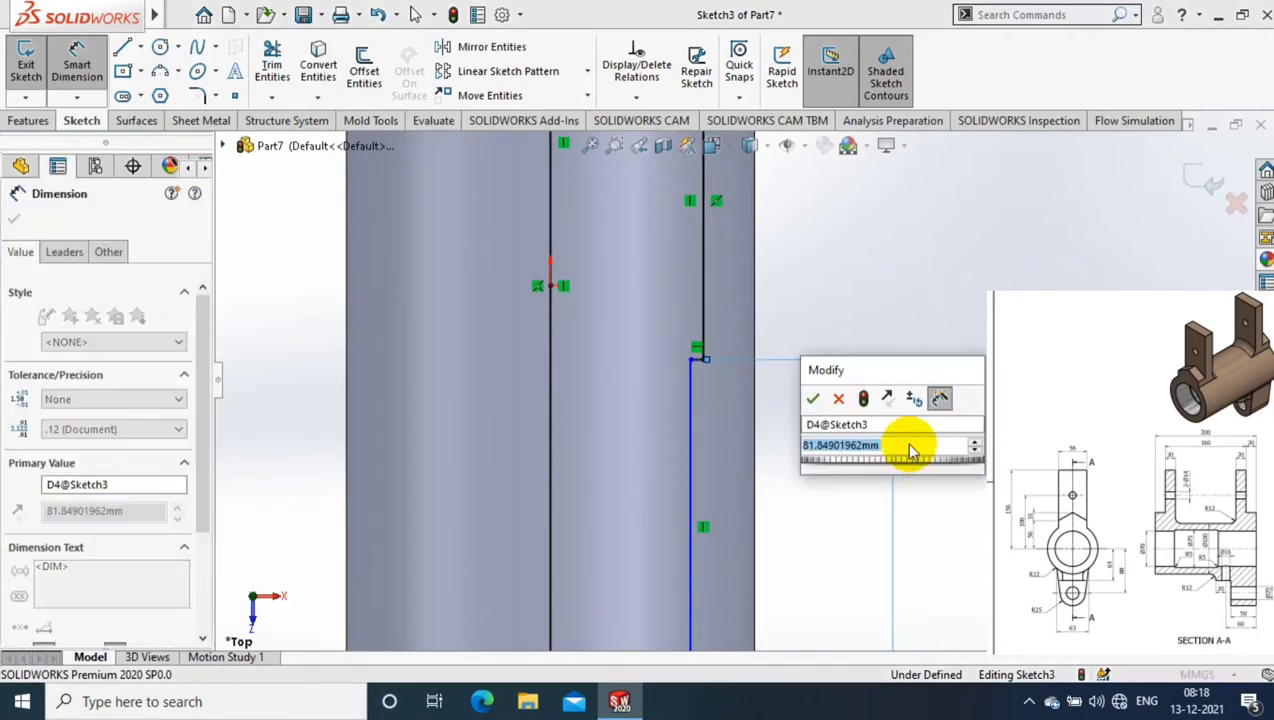
type("70")
key("Return")
- Add a relation between the two outer vertical lines to fully define the sketch
scroll(975, 325, "up", 4)
scroll(975, 325, "down", 1)
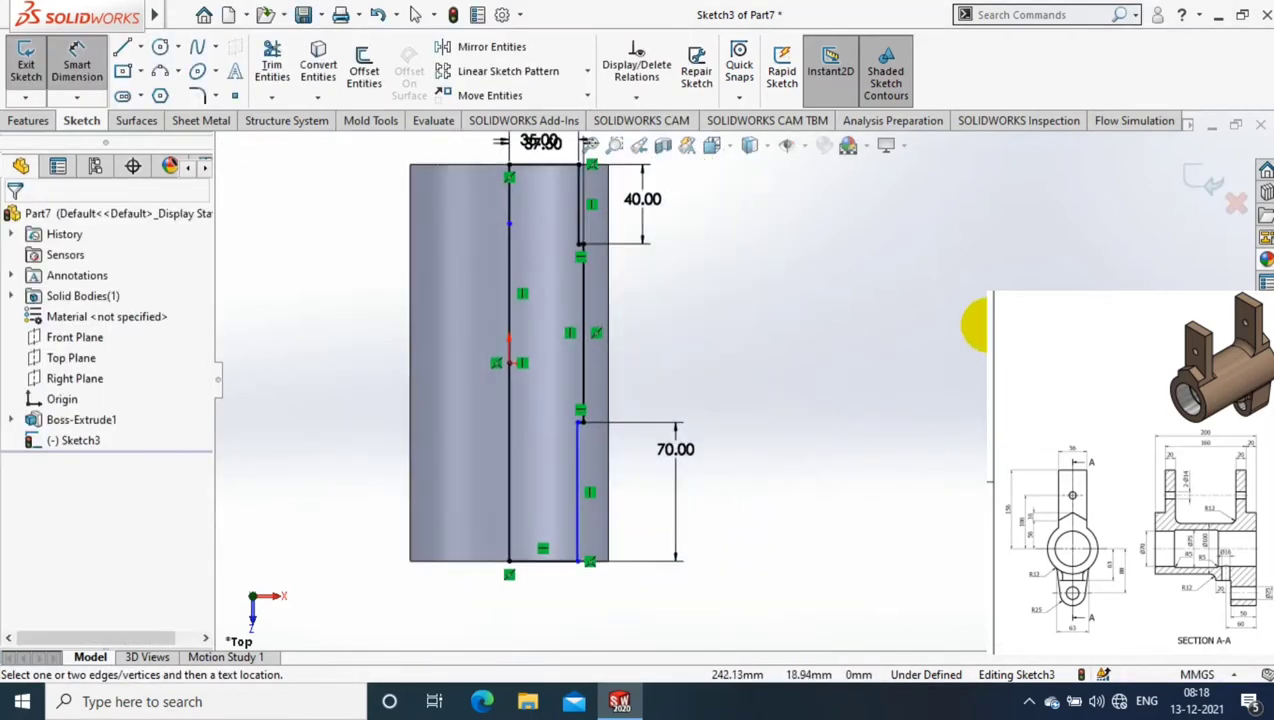
key("Escape")
left_click(578, 487, "ctrl")
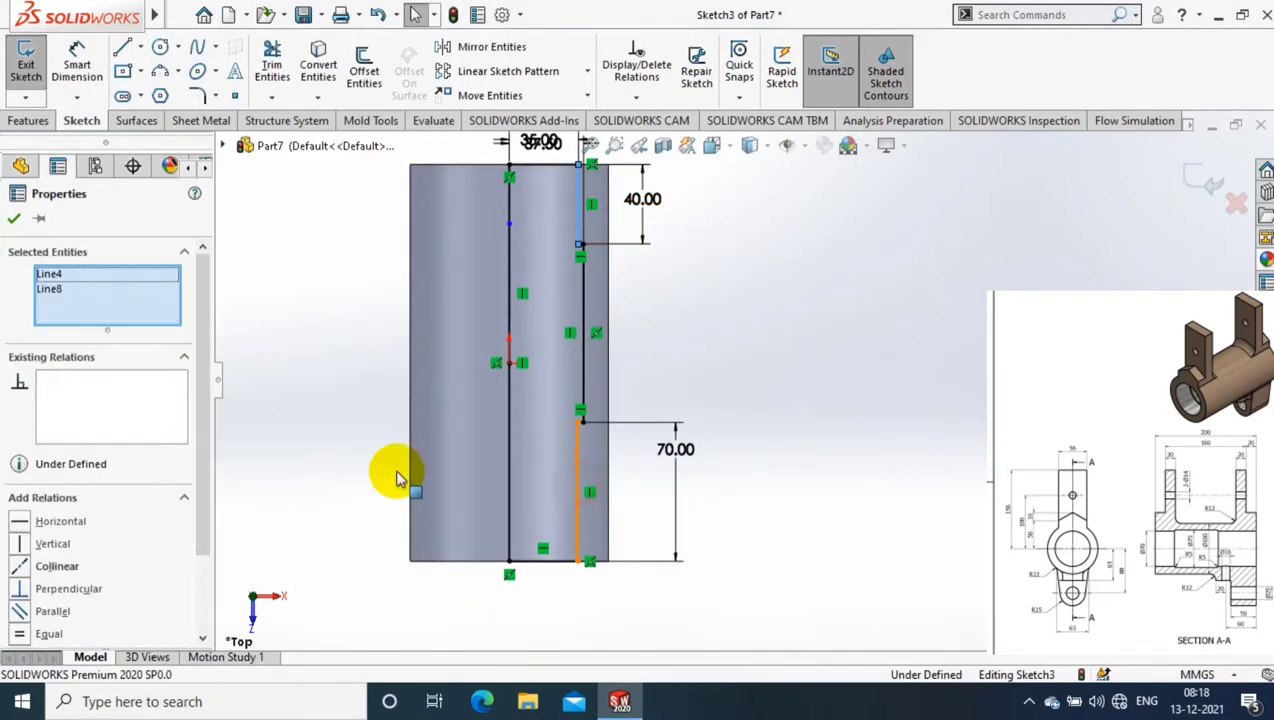
left_click(13, 220)
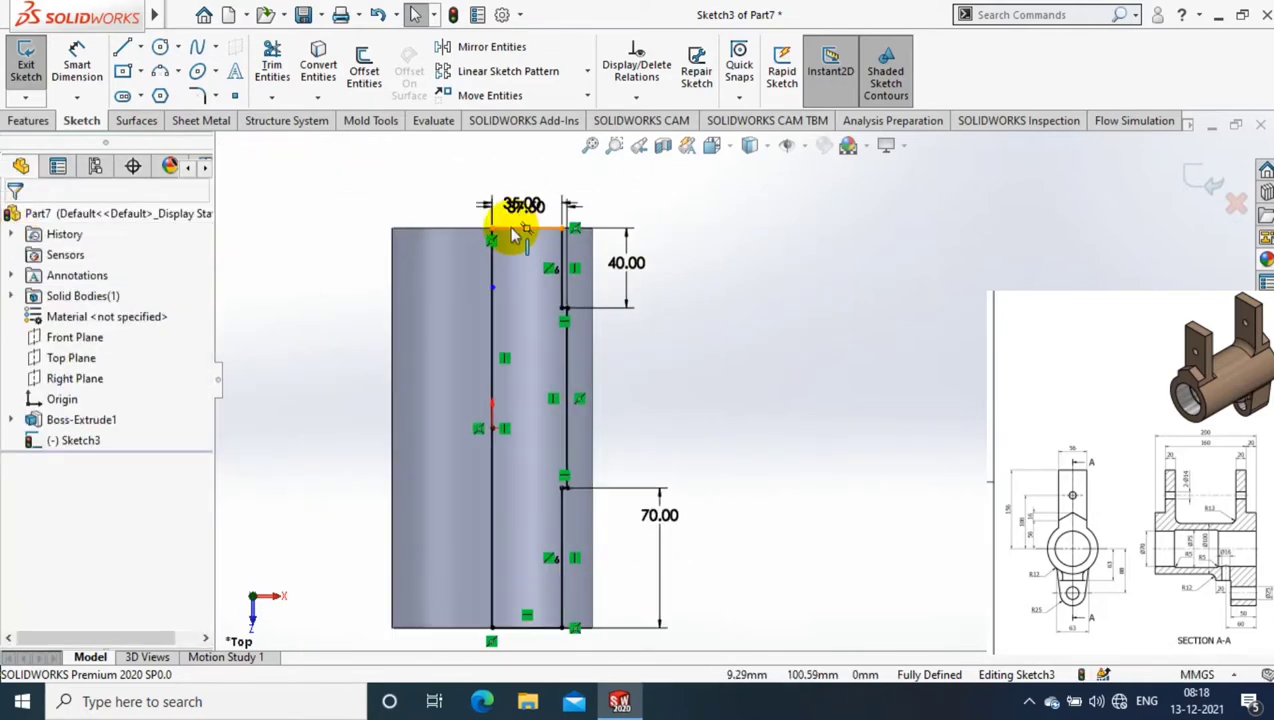
- Revolve-cut the profile to hollow the cylinder, then select its top ring face
left_click(30, 120)
left_click(370, 68)
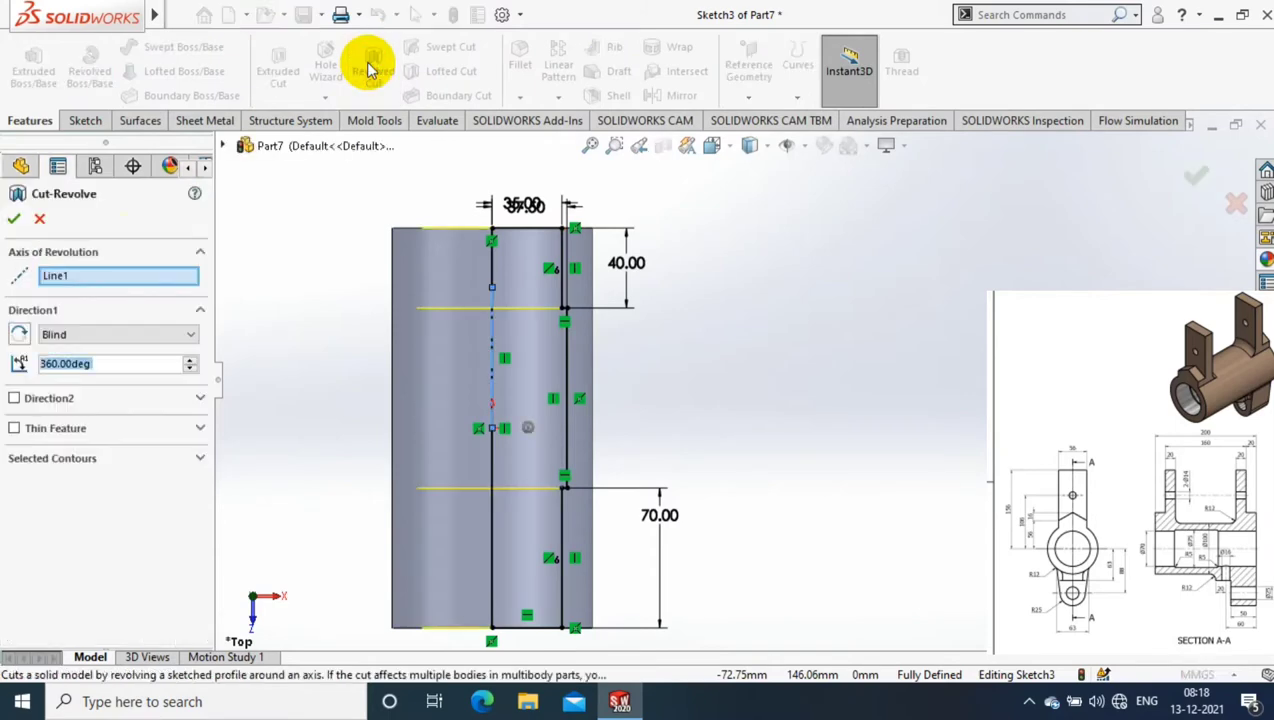
right_click(368, 273)
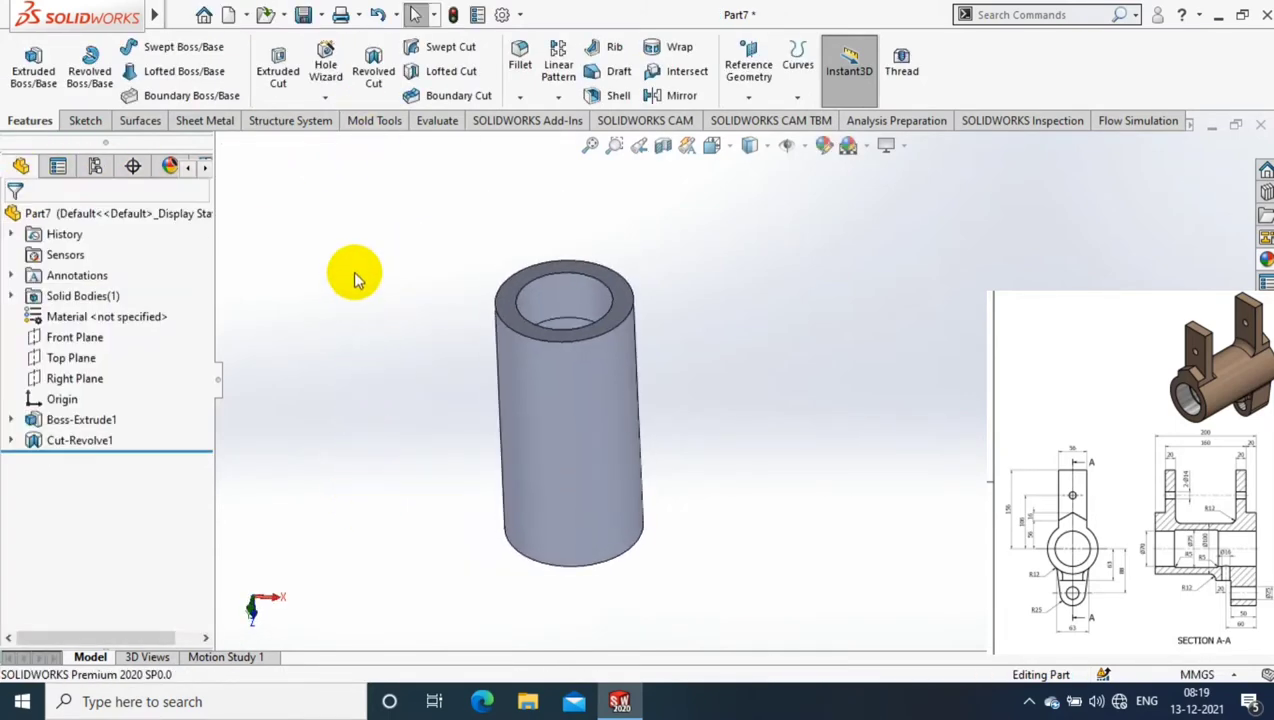
left_click(520, 292)
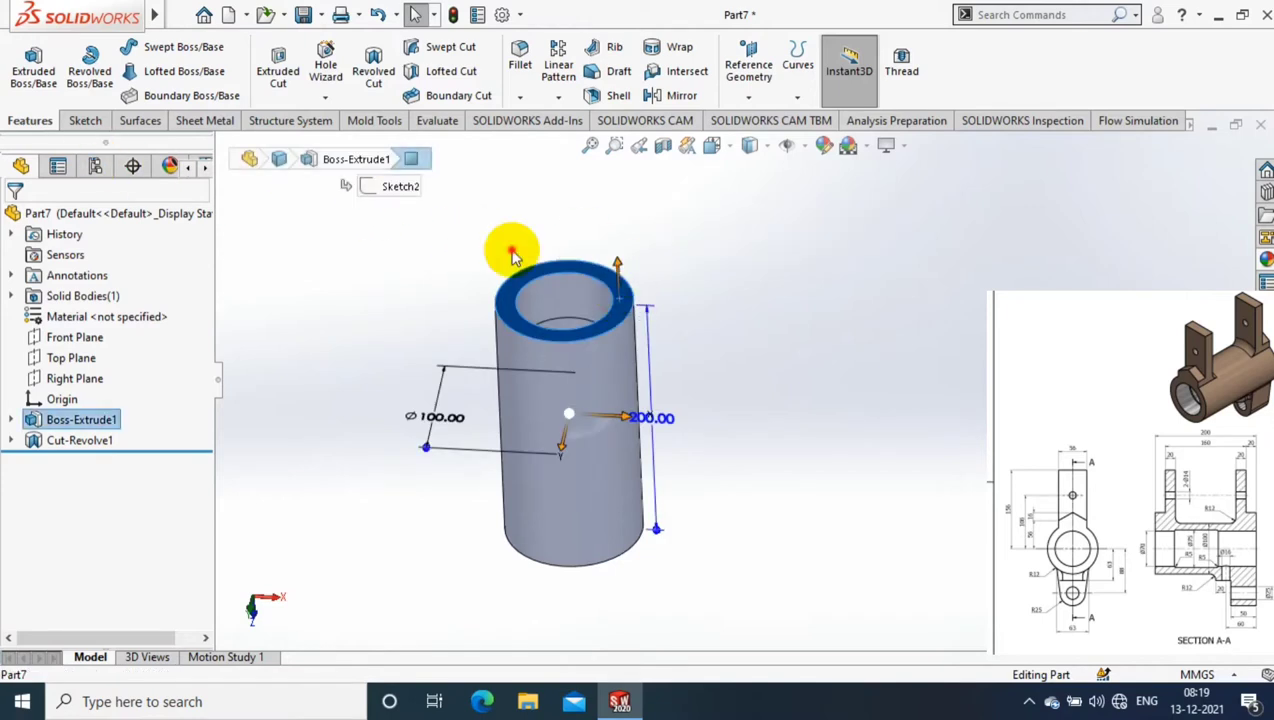
- Create Plane1 offset 20 mm below the top ring face using Flip offset
key("p")
type("20")
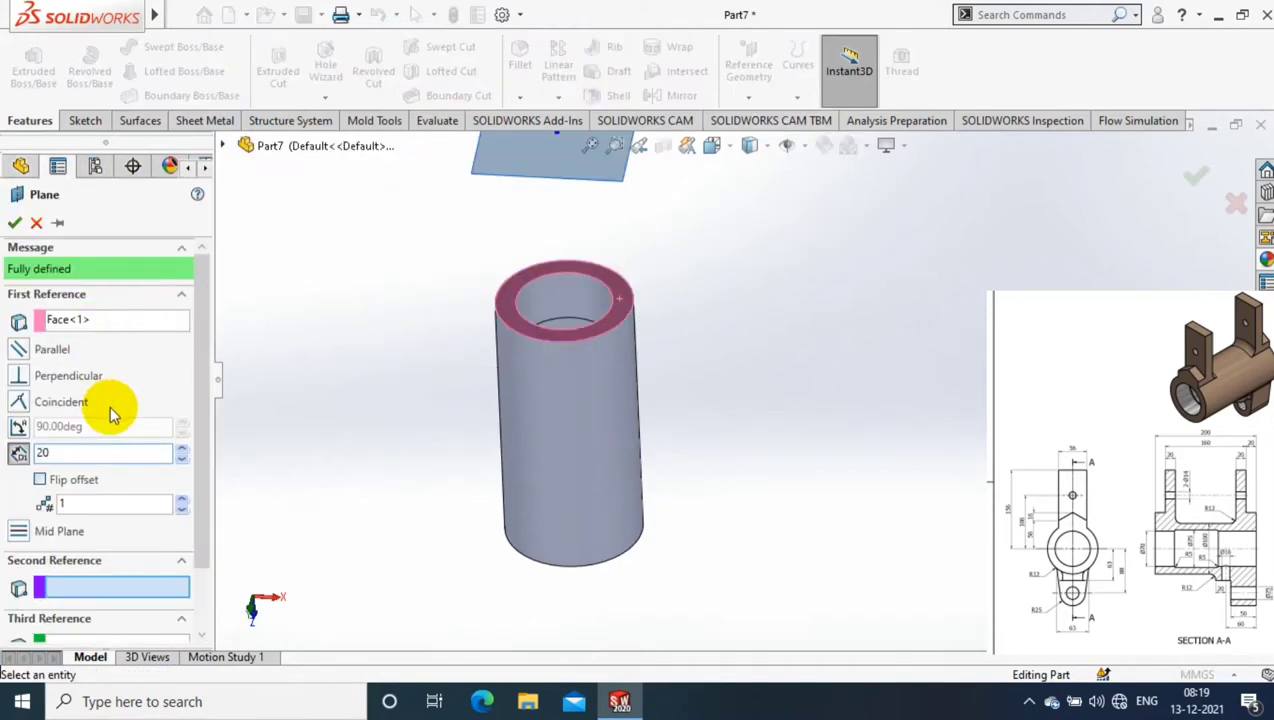
left_click(265, 397)
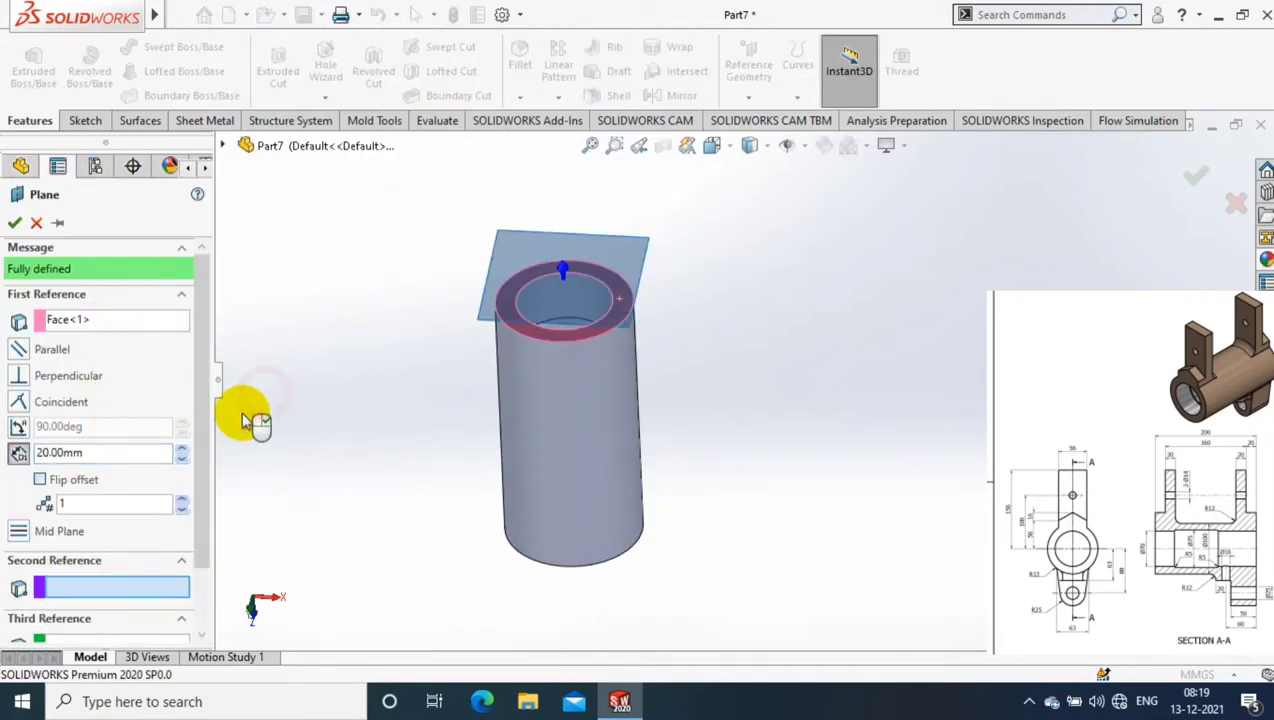
left_click(40, 481)
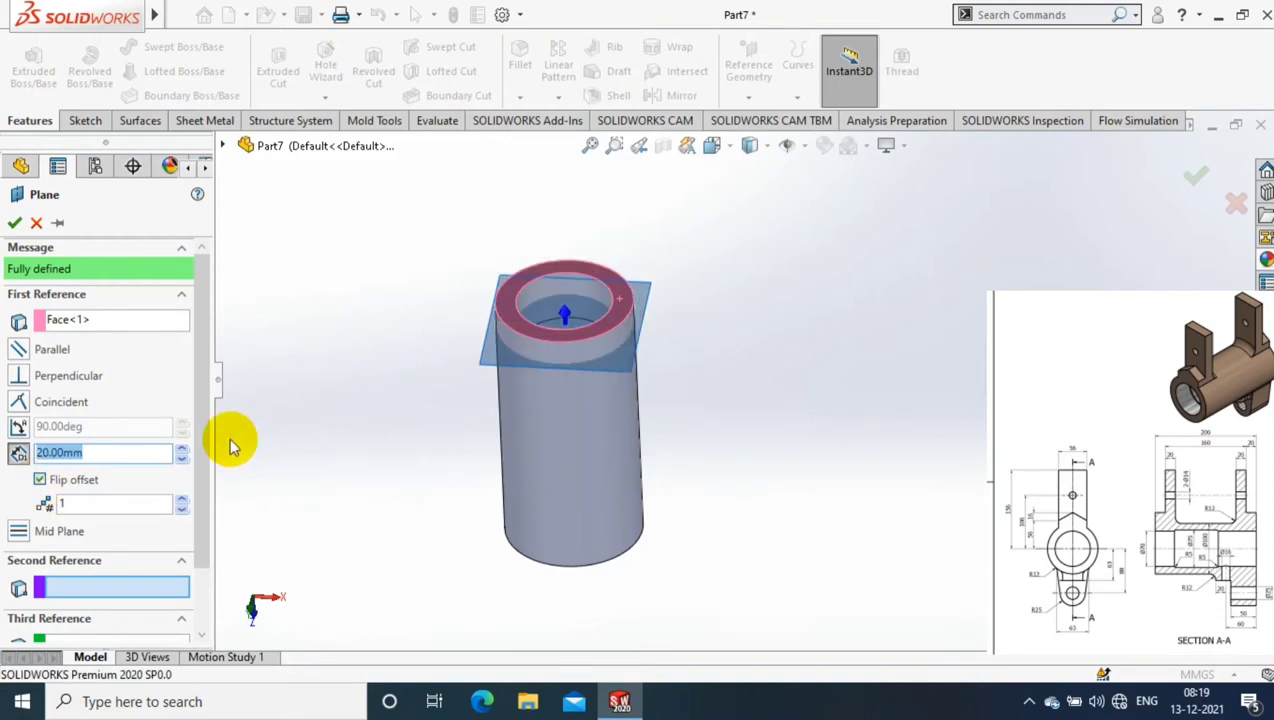
left_click(16, 223)
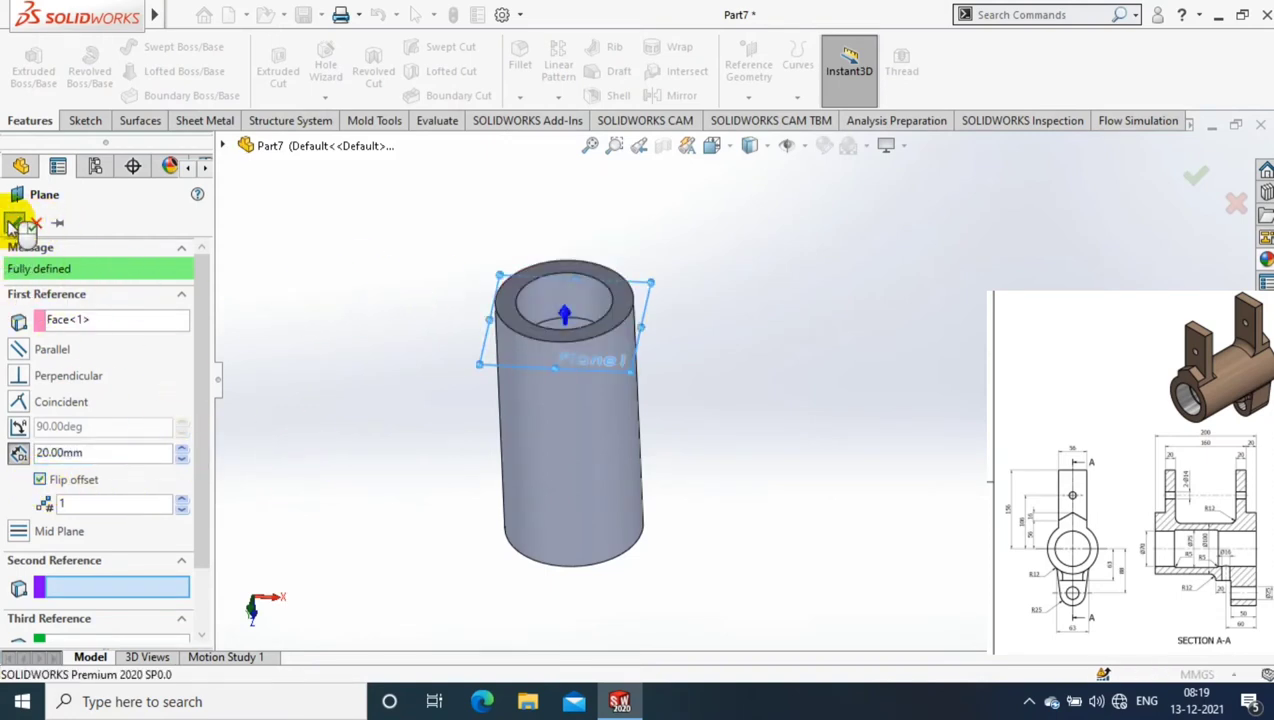
- View Plane1 Normal To and start a new sketch on it
right_click(185, 392)
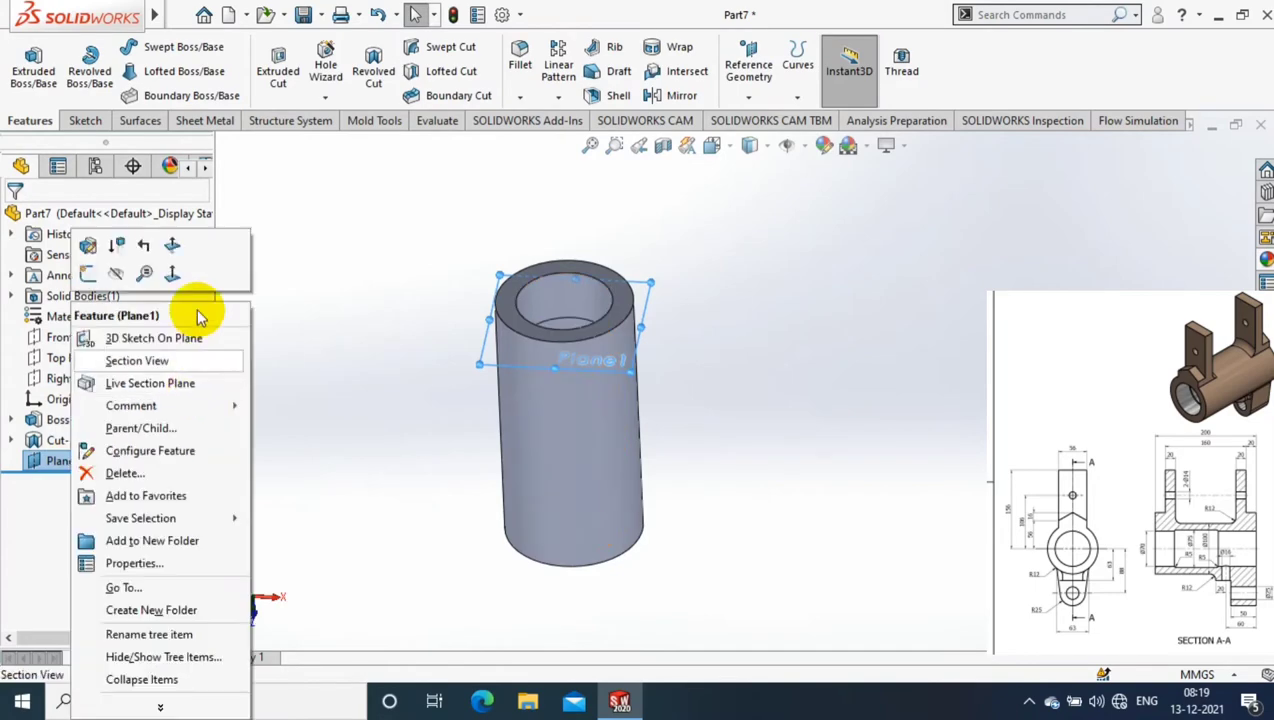
left_click(172, 252)
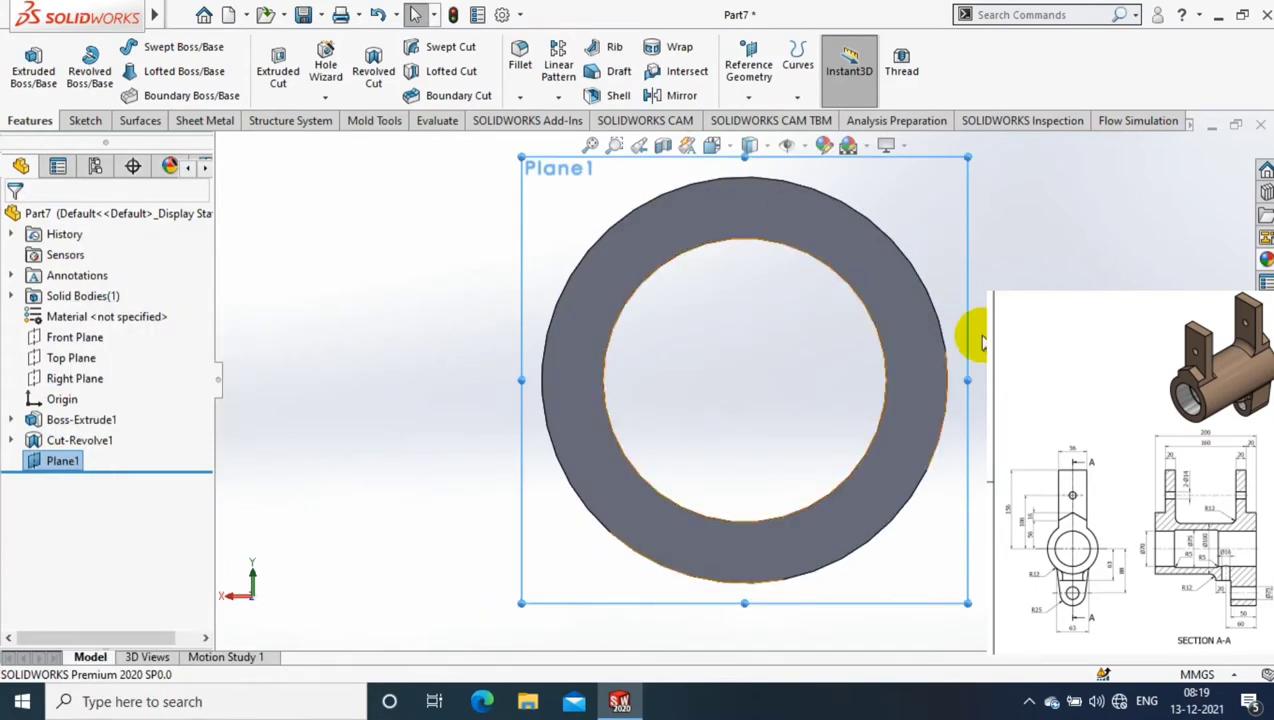
left_click(904, 322)
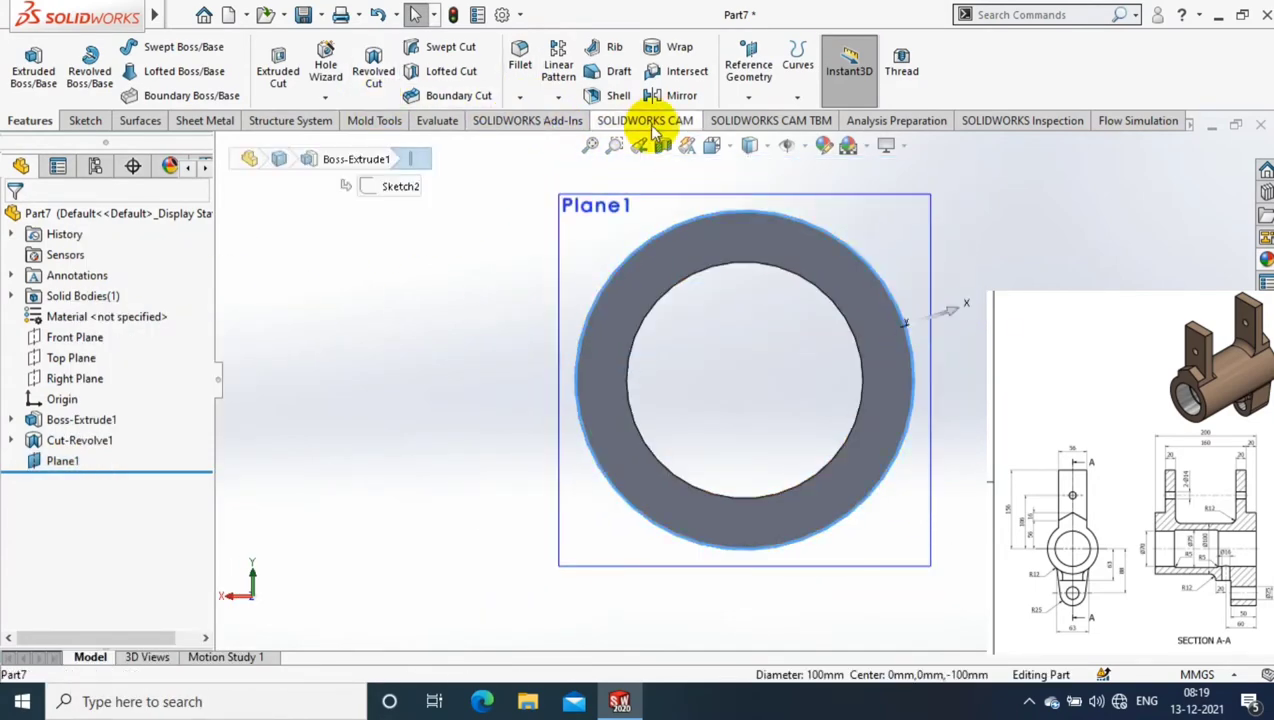
left_click(86, 120)
left_click(560, 210)
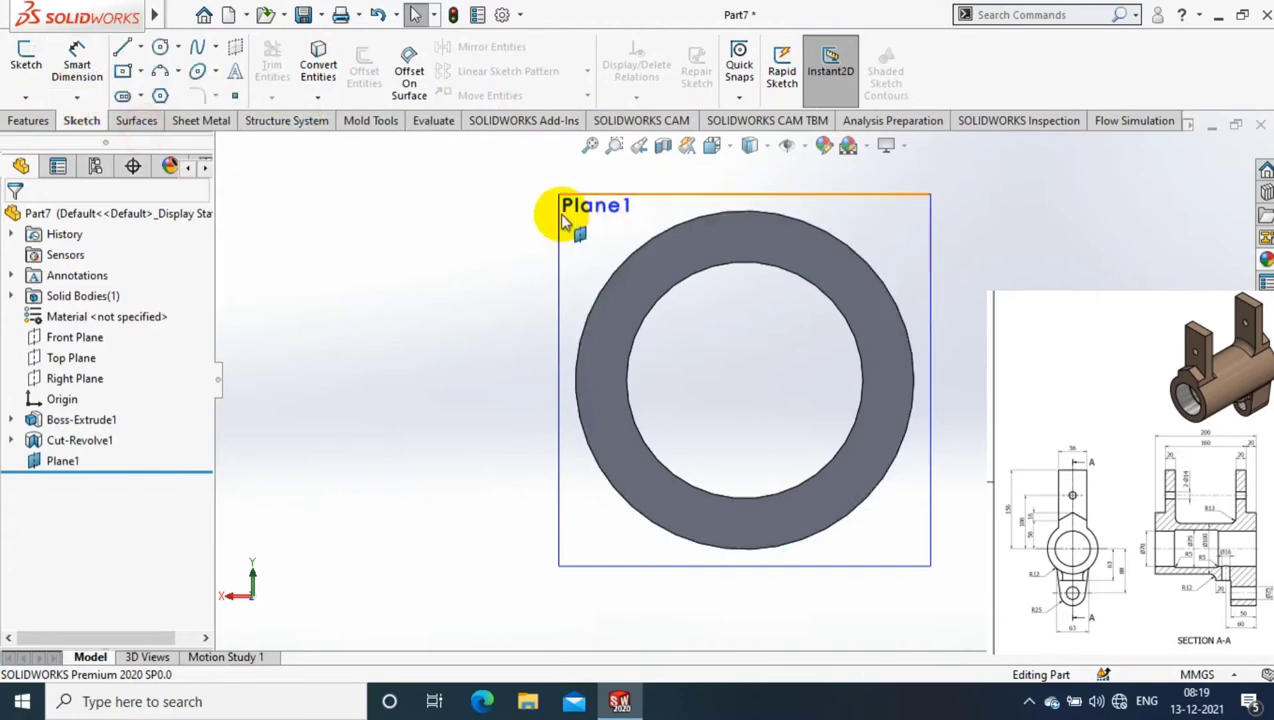
left_click(26, 62)
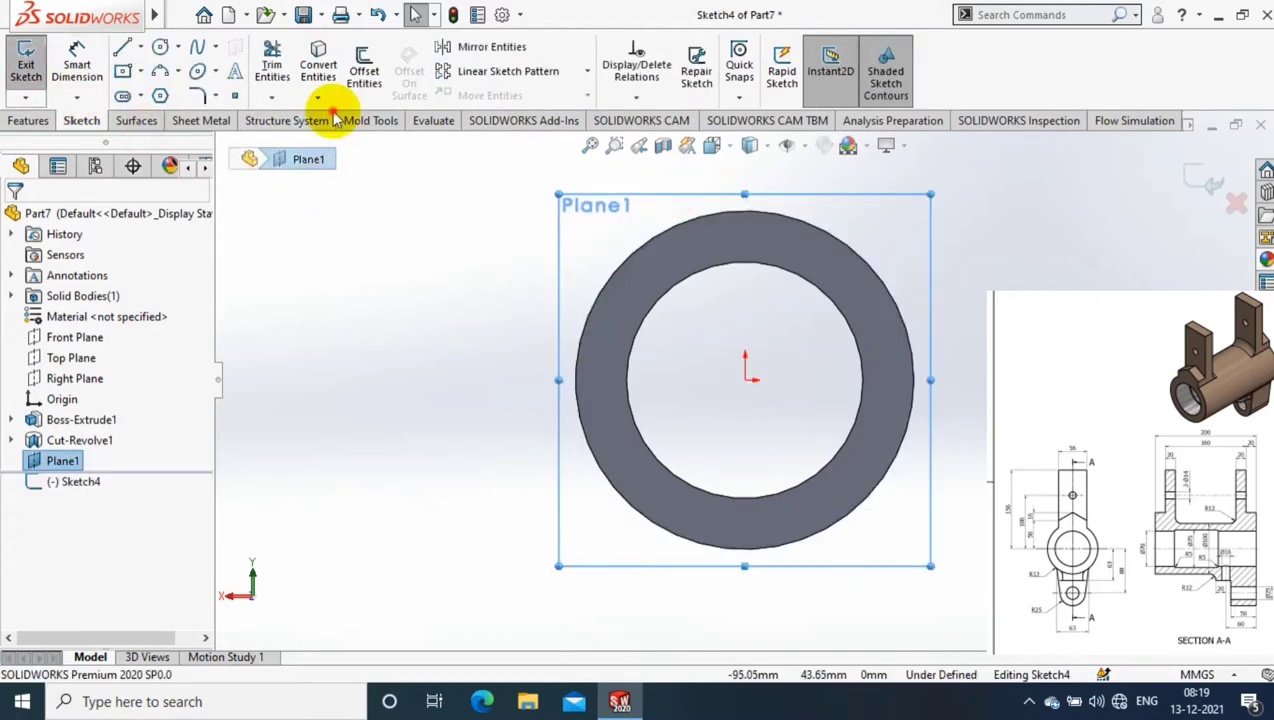
left_click(318, 70)
- Convert the outer circle edge and draw a horizontal line plus a slanted line from it
left_click(882, 276)
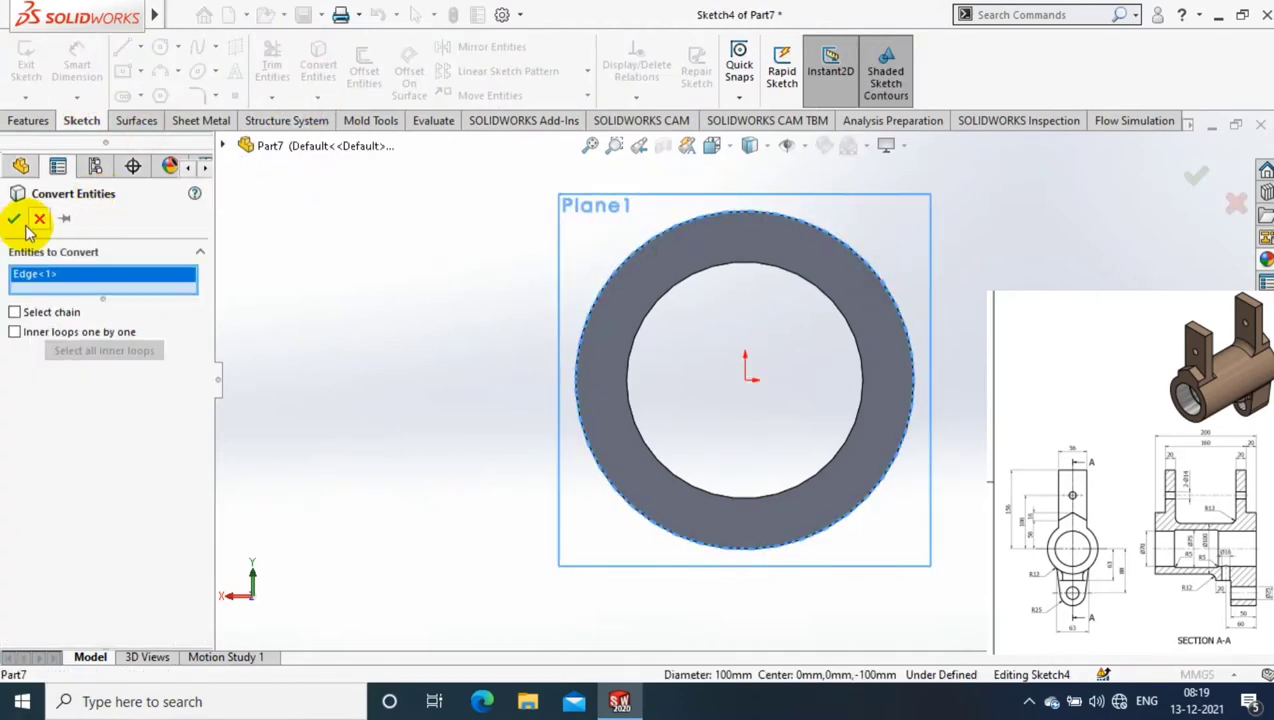
left_click(23, 222)
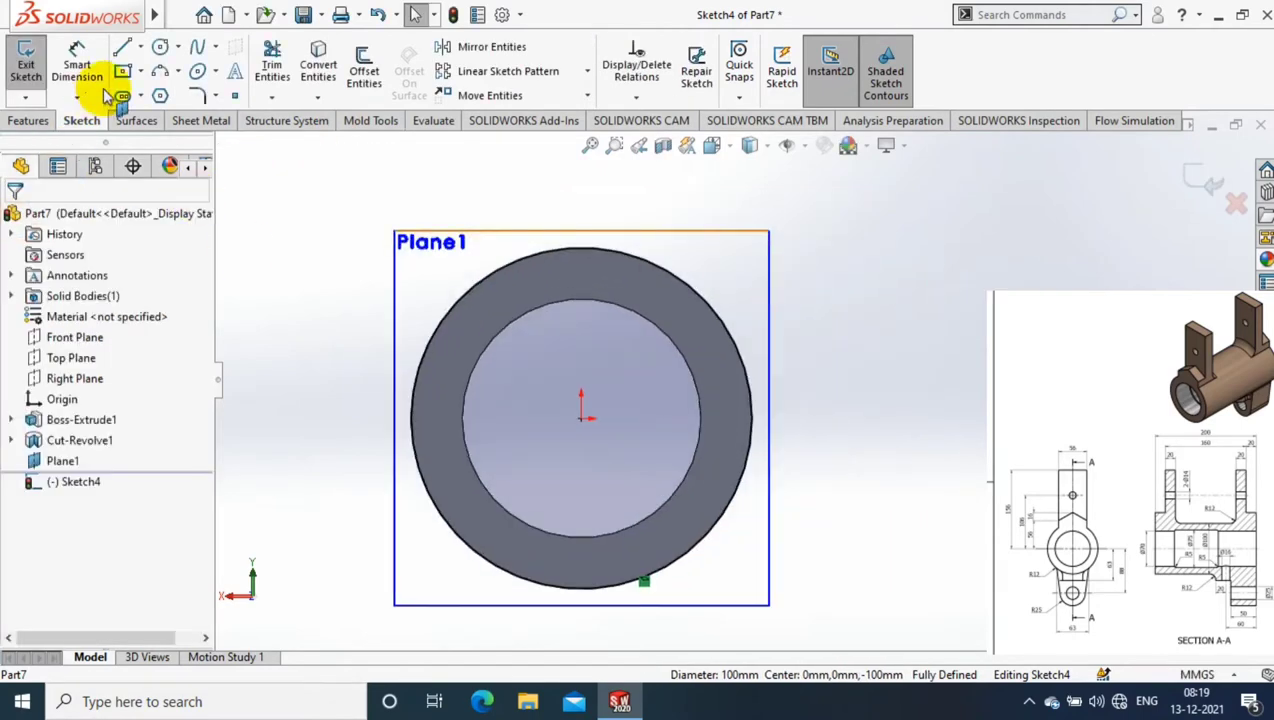
left_click(140, 47)
left_click(150, 73)
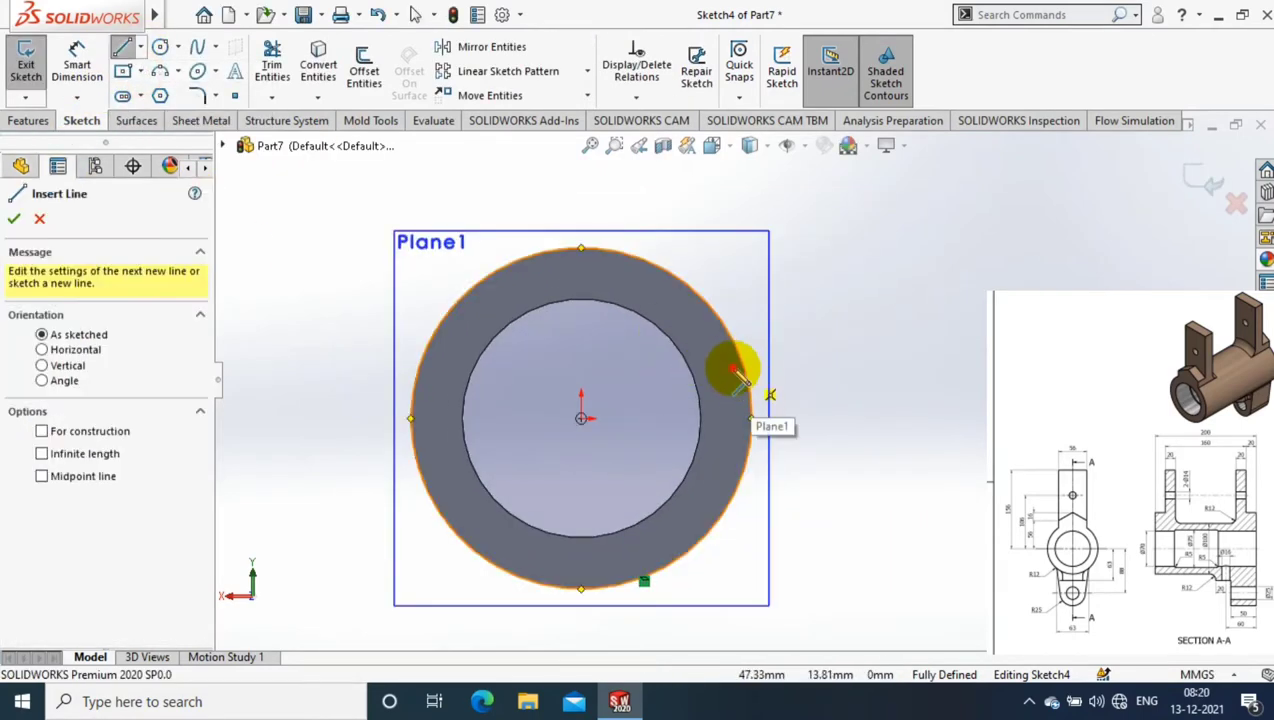
left_click(736, 370)
left_click(790, 367)
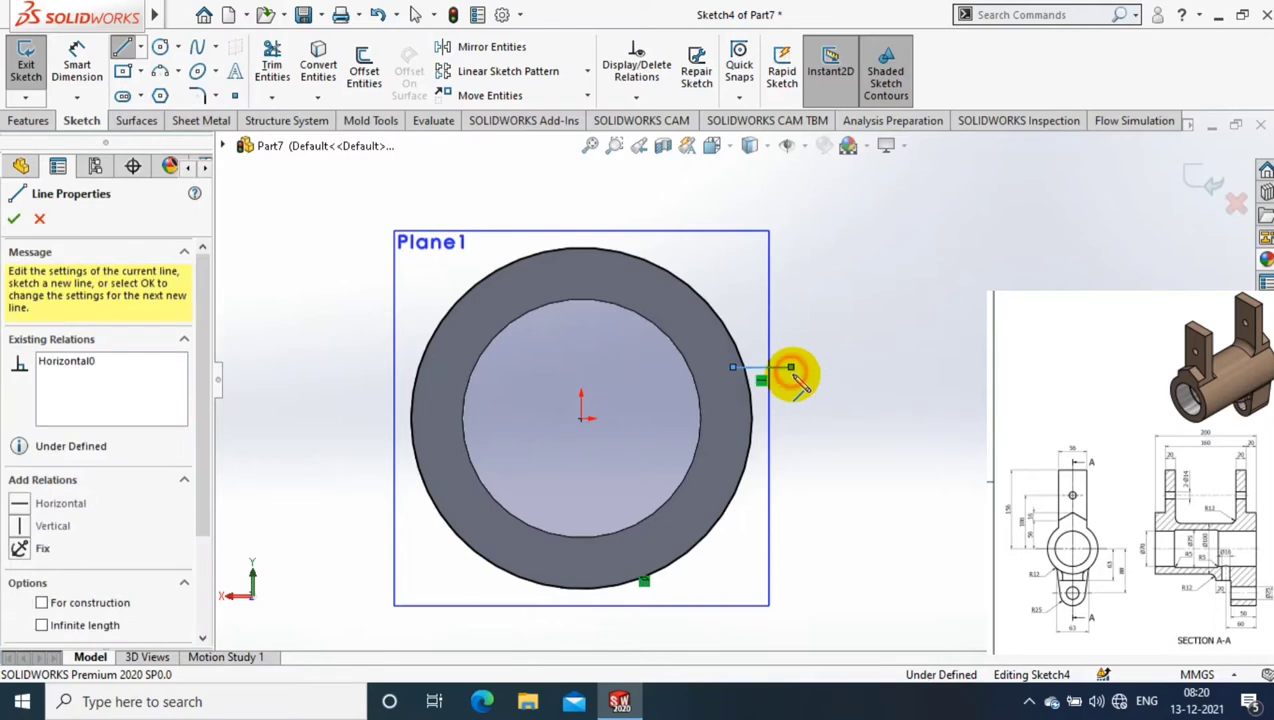
left_click(810, 418)
key("Escape")
- Draw a horizontal centreline starting at the origin
left_click(140, 47)
left_click(167, 93)
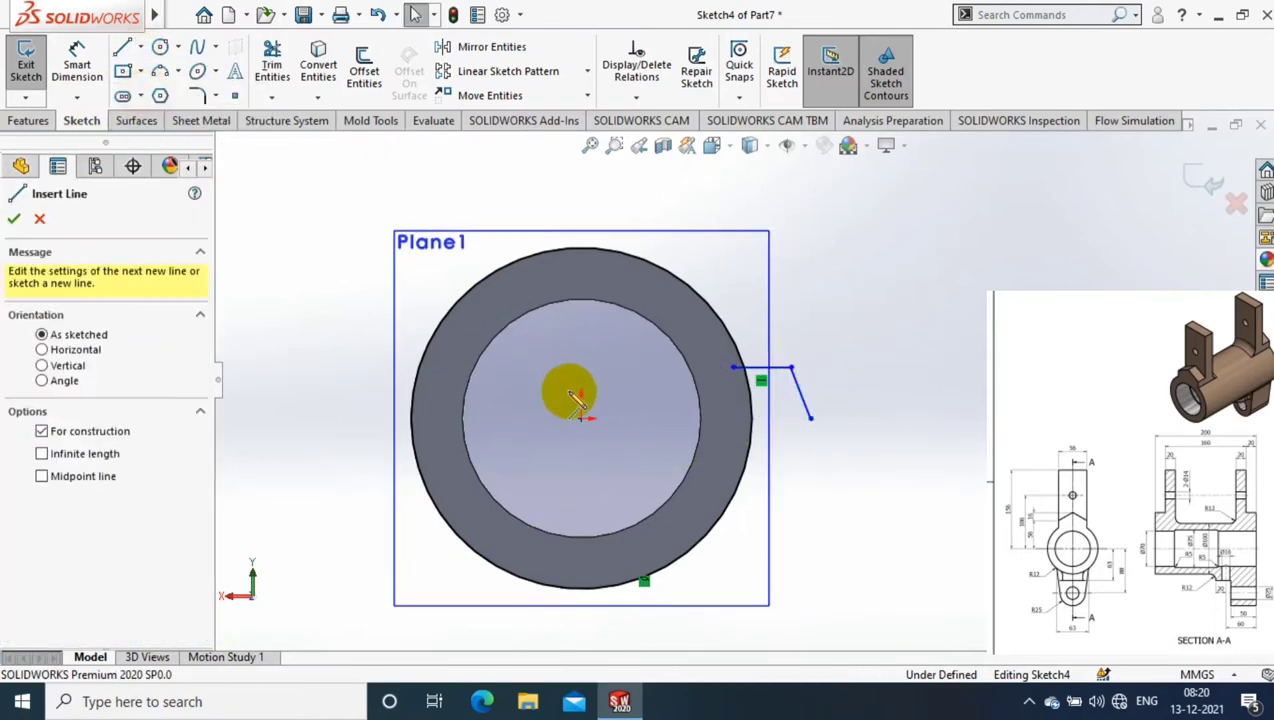
left_click(581, 418)
left_click(672, 418)
key("Escape")
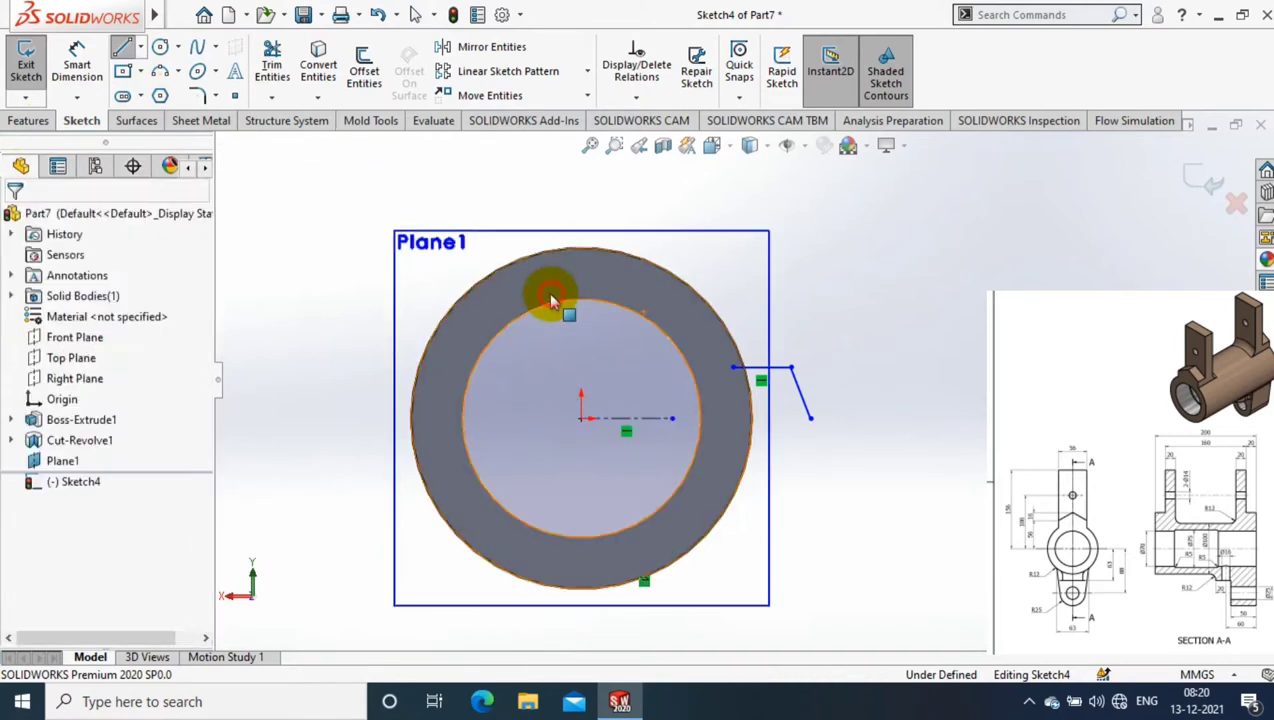
left_click(521, 292)
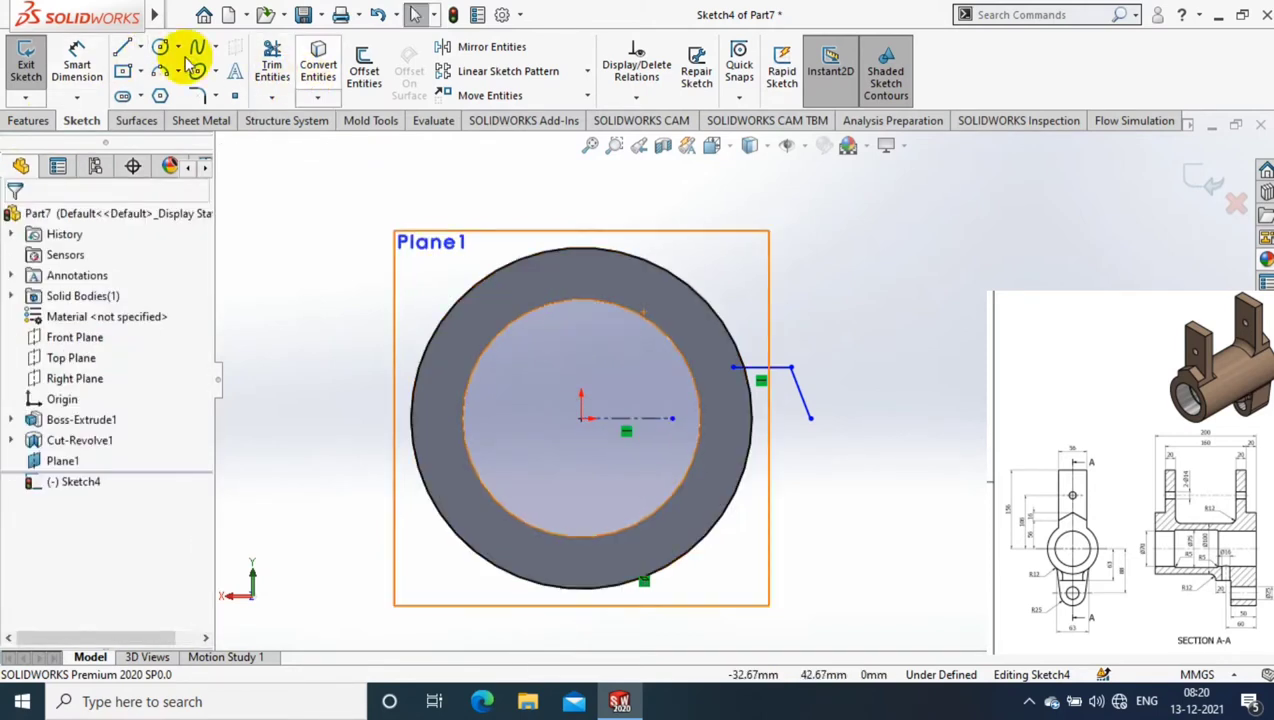
- Dimension the horizontal line's distance from the centreline, entering 56 for the 28 mm offset
left_click(77, 65)
left_click(810, 418)
left_click(762, 369)
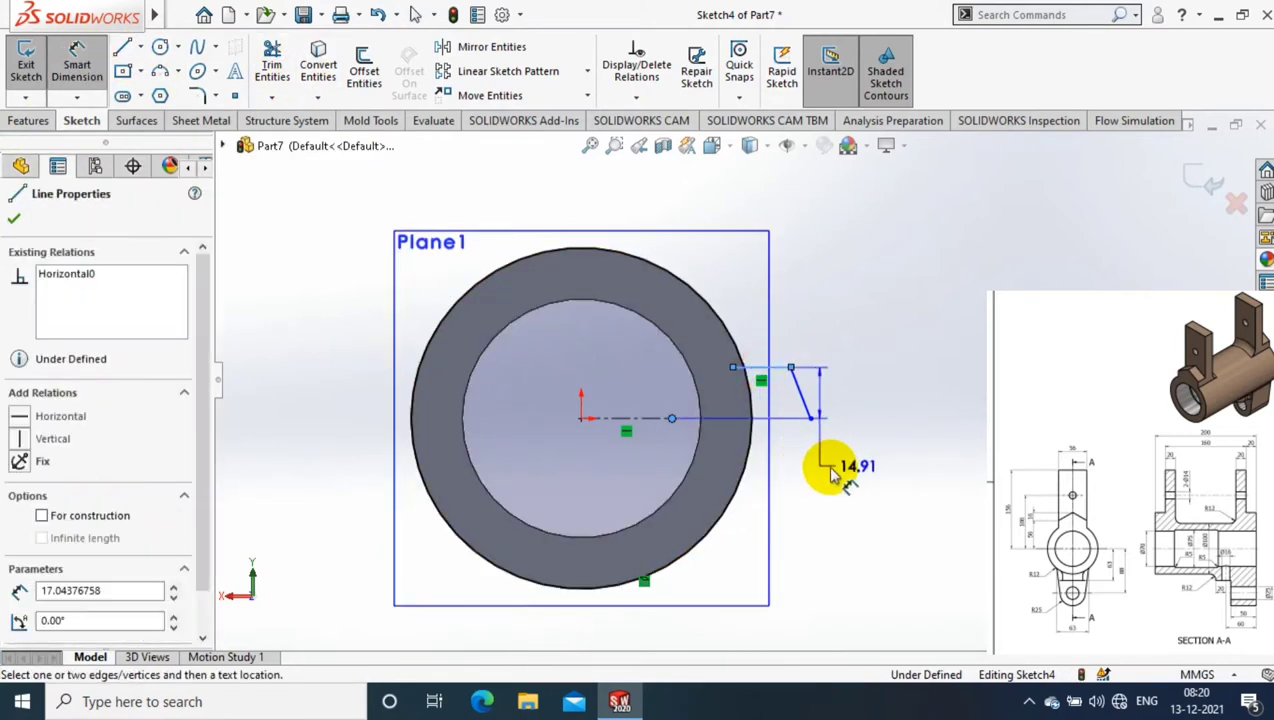
left_click(866, 404)
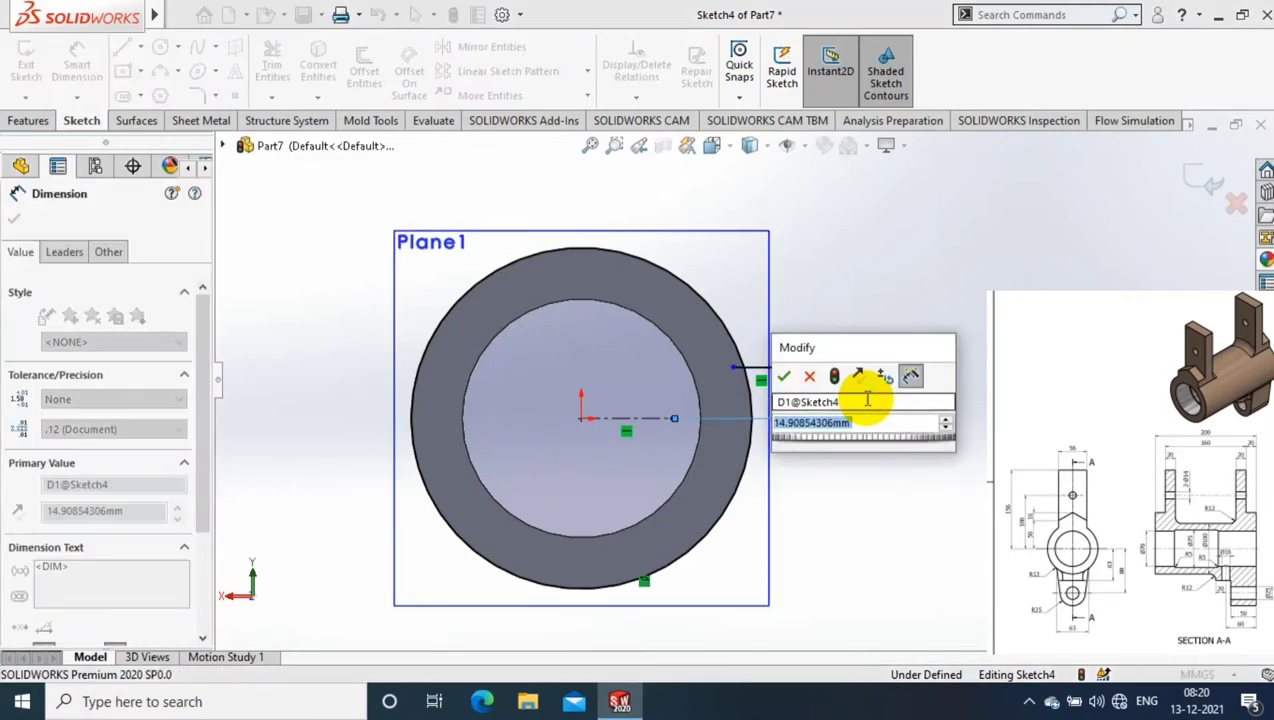
type("56")
key("Return")
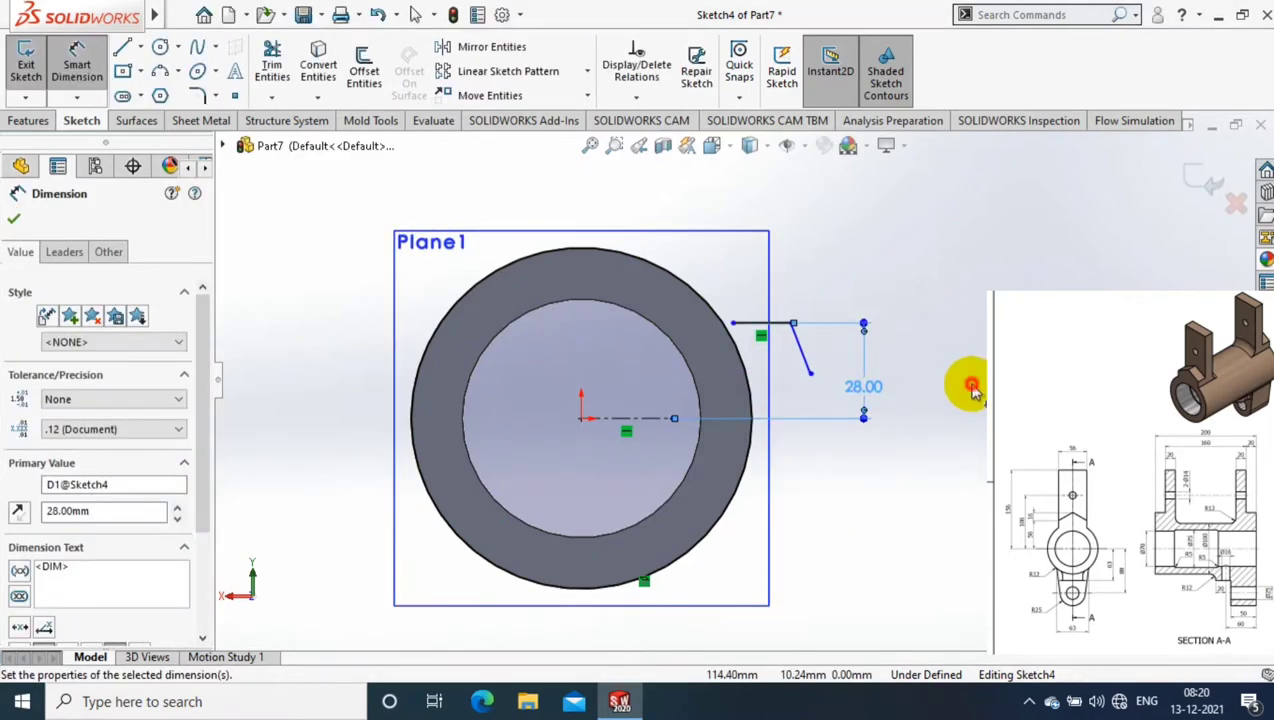
key("Escape")
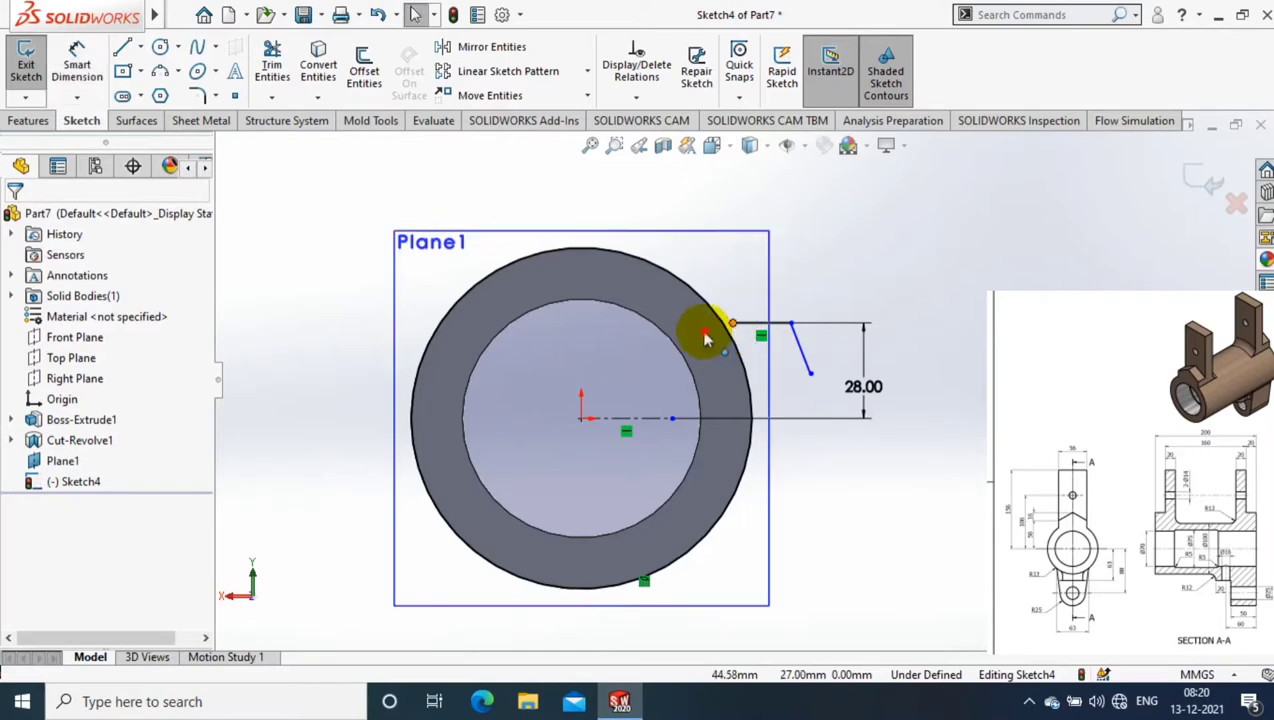
- Reposition the horizontal line's start on the circle and the slanted line's end onto the centreline
left_click_drag(705, 338, 665, 357)
left_click(810, 373)
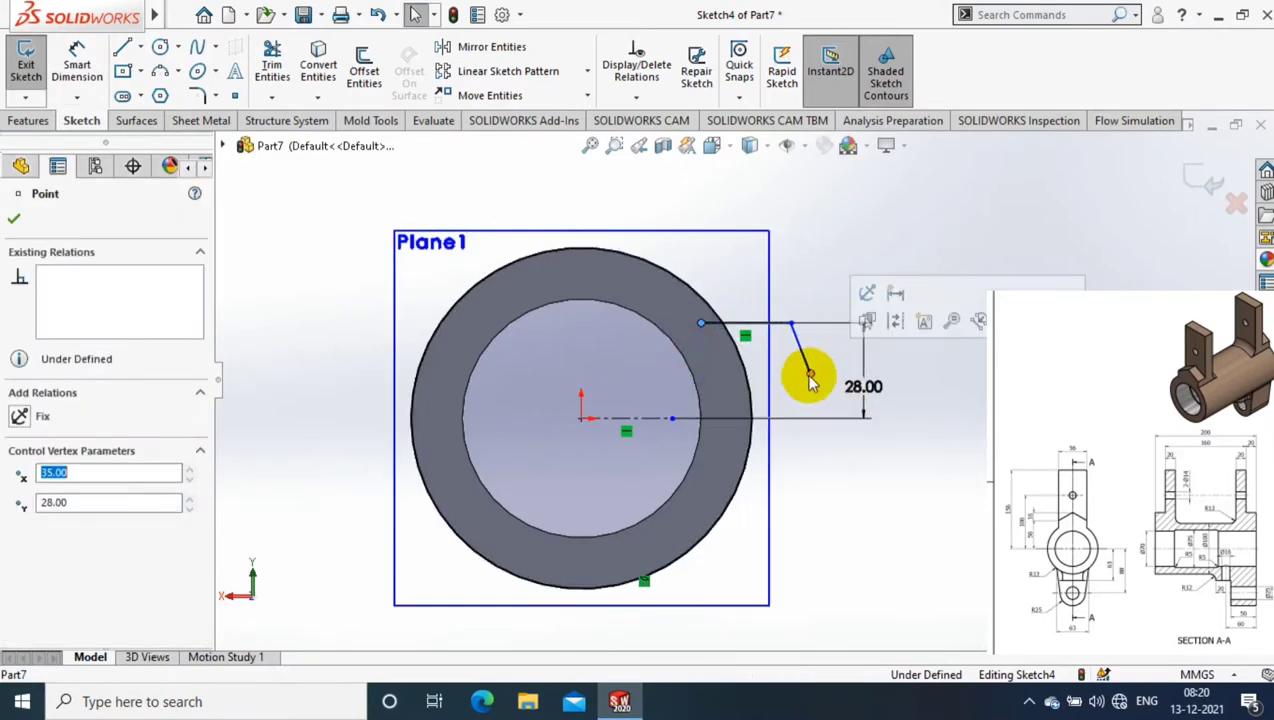
left_click_drag(813, 376, 845, 418)
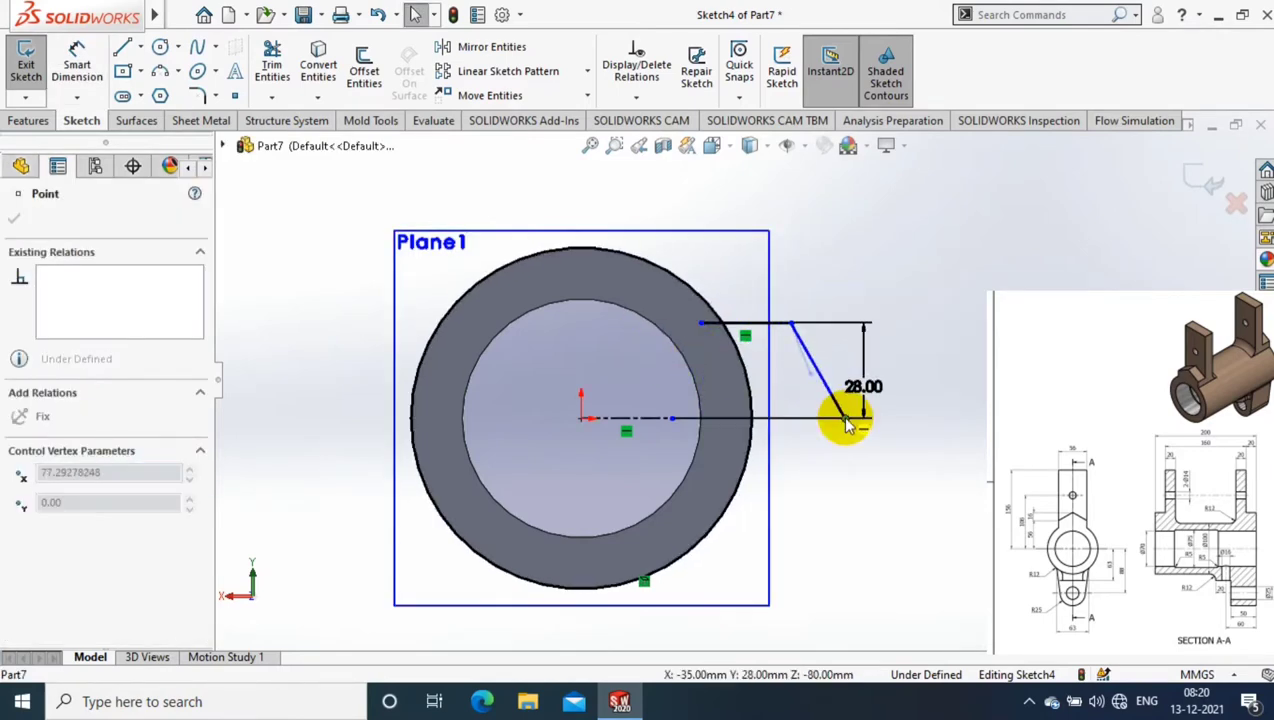
left_click(617, 312)
- Dimension the slanted line's horizontal offset to 16 mm and its distance from the origin to 56 mm
left_click(792, 324)
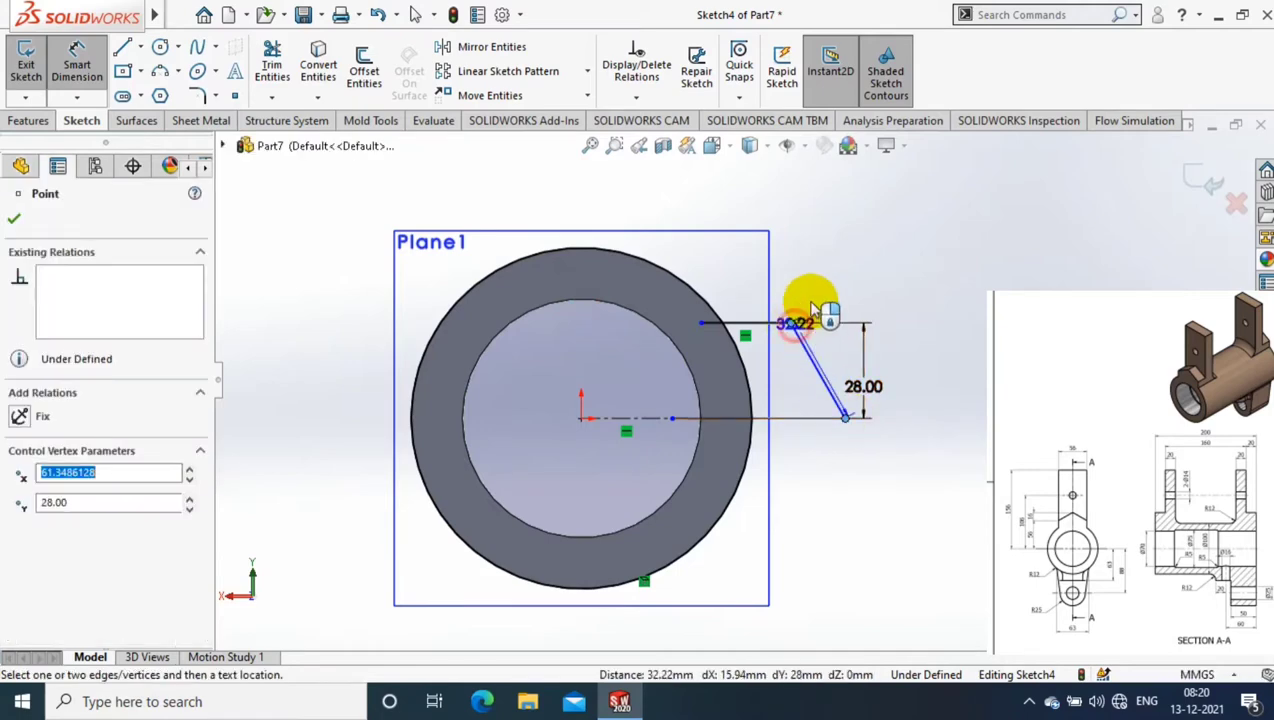
left_click(822, 285)
type("16")
key("Return")
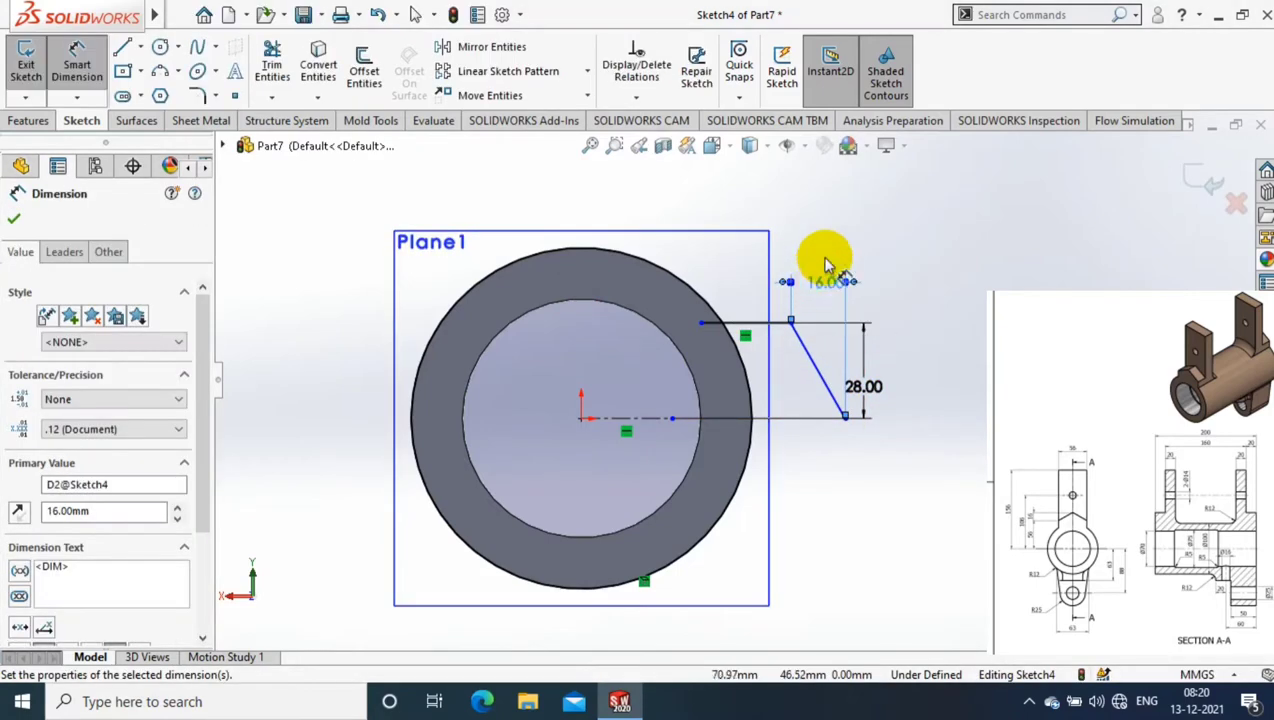
left_click(581, 418)
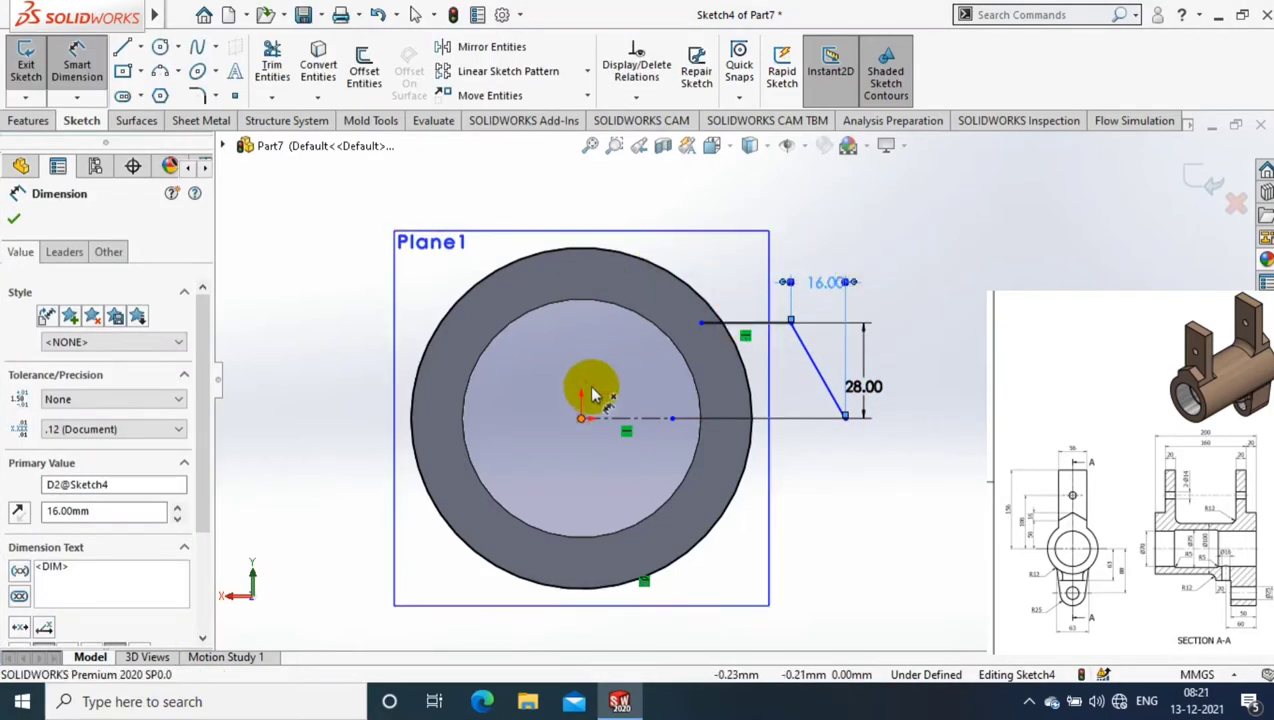
left_click(790, 322)
left_click(712, 215)
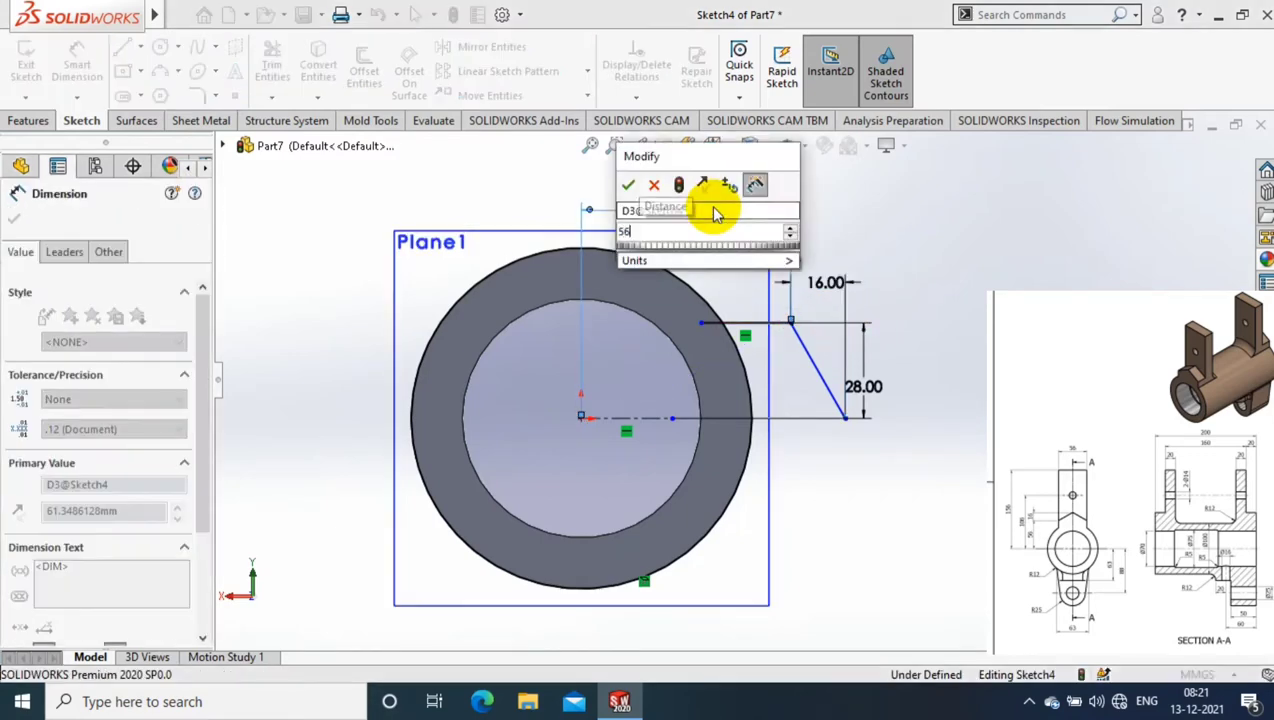
type("56")
key("Return")
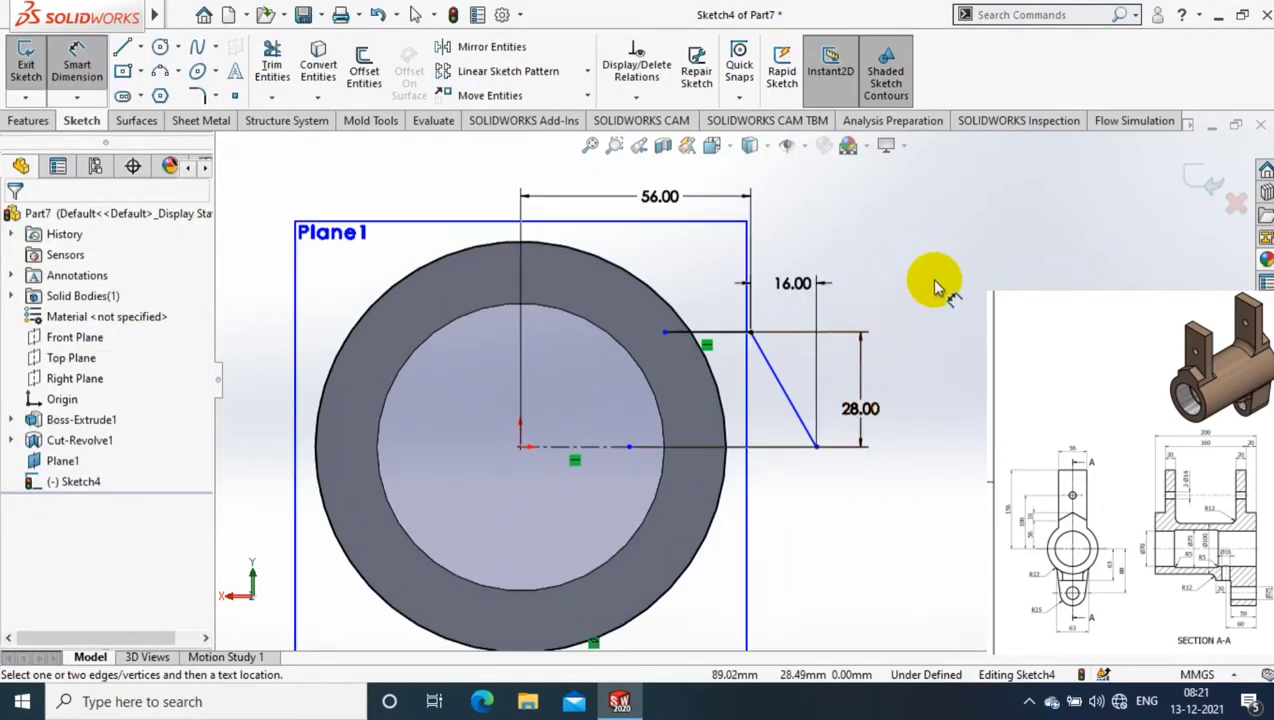
left_click(490, 47)
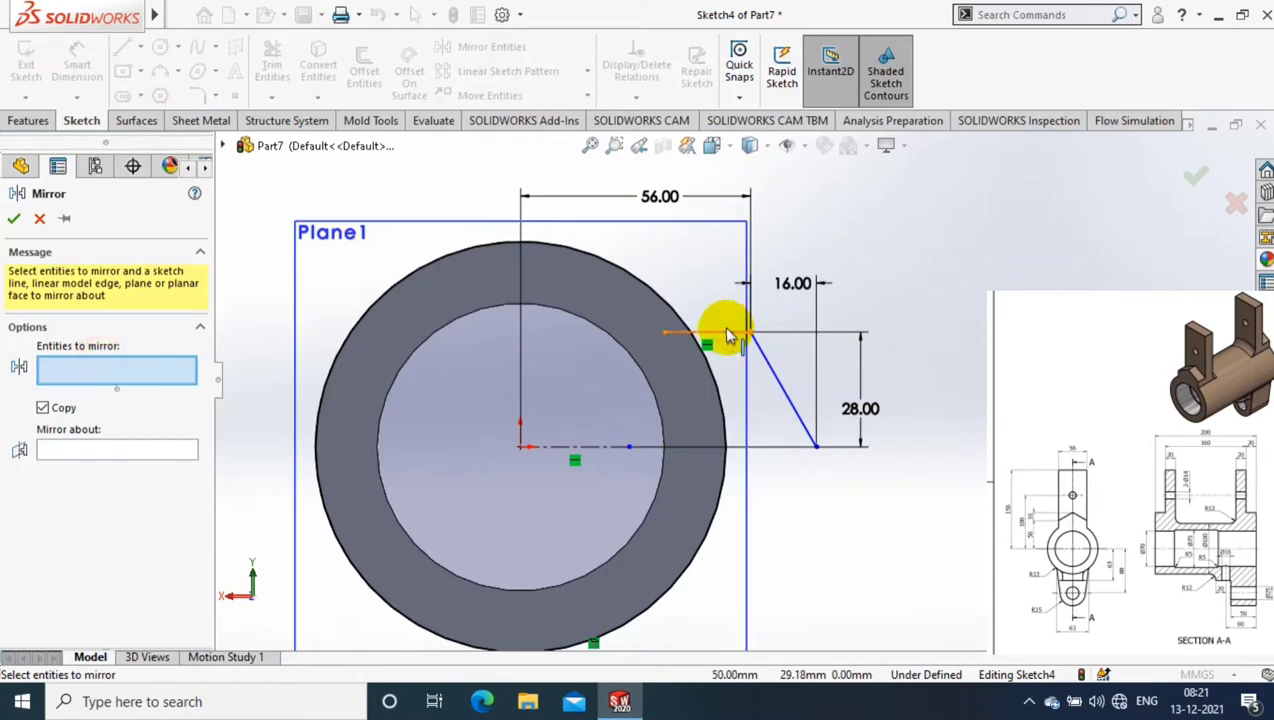
- Mirror the top and slanted lug lines about the horizontal centreline
left_click(680, 334)
left_click(770, 366)
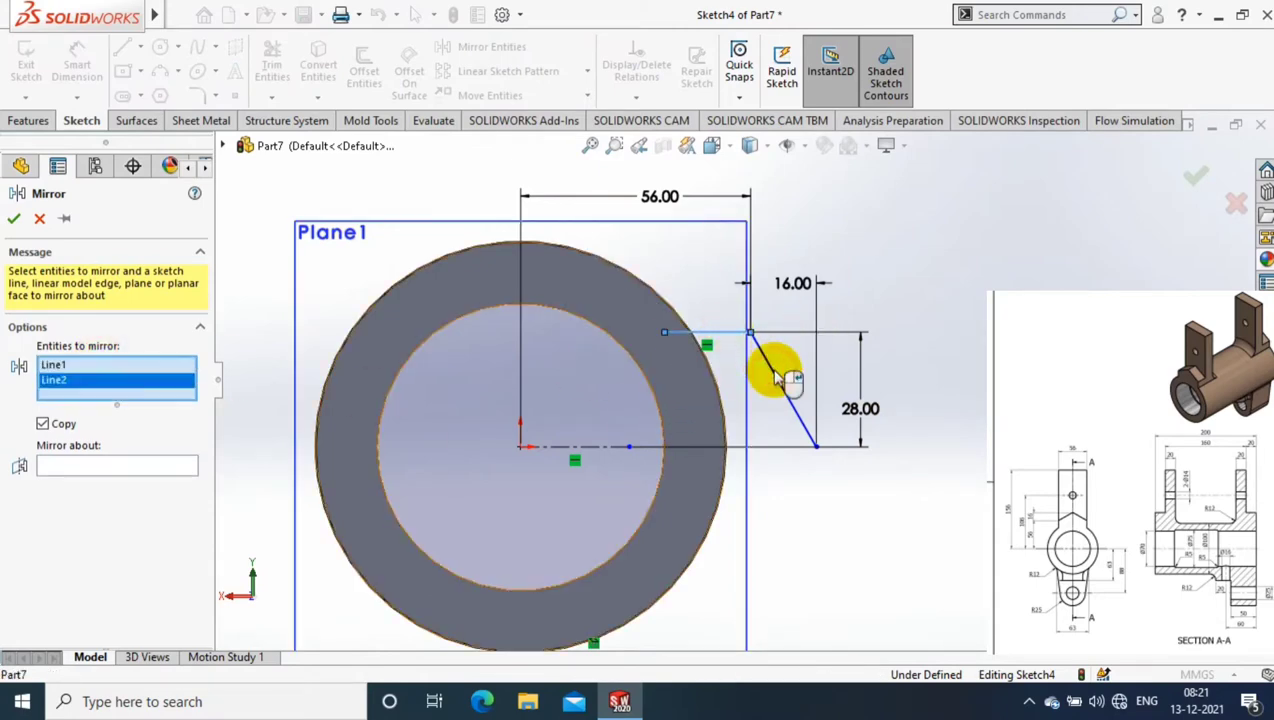
left_click(585, 447)
left_click(14, 218)
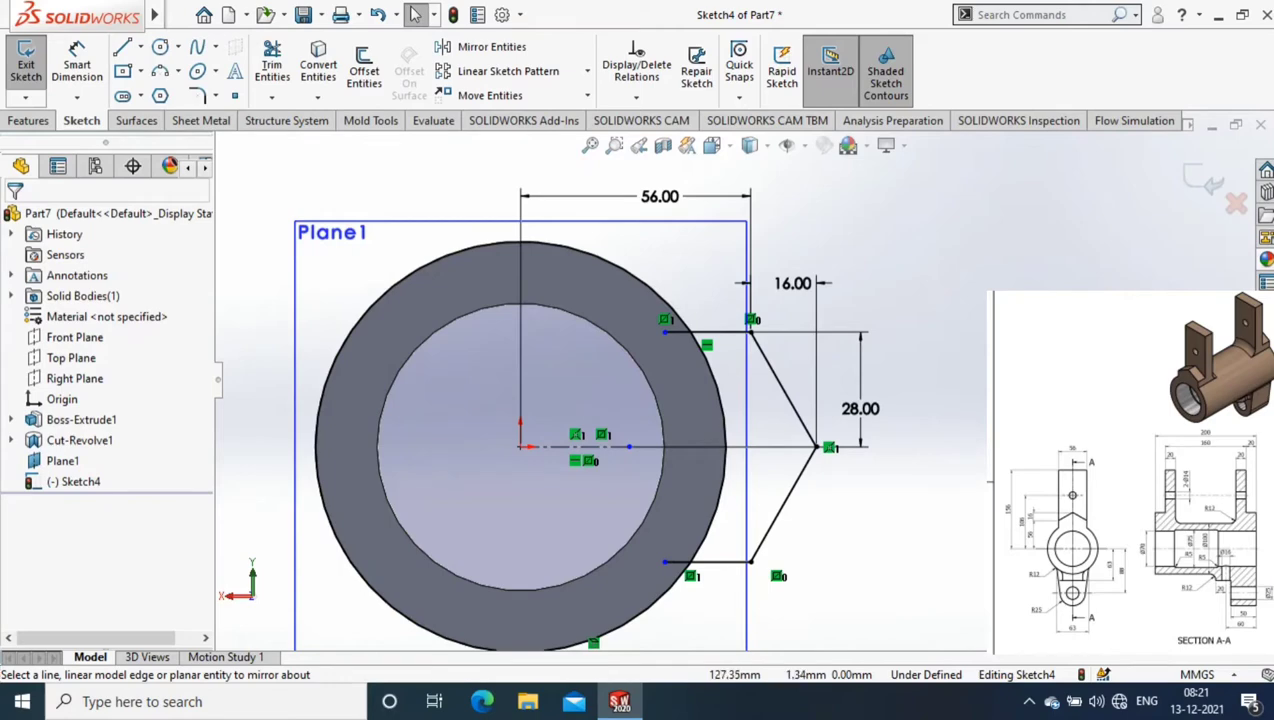
key("f")
- Power-trim away the circle arc crossing inside the lug outline
left_click(783, 252)
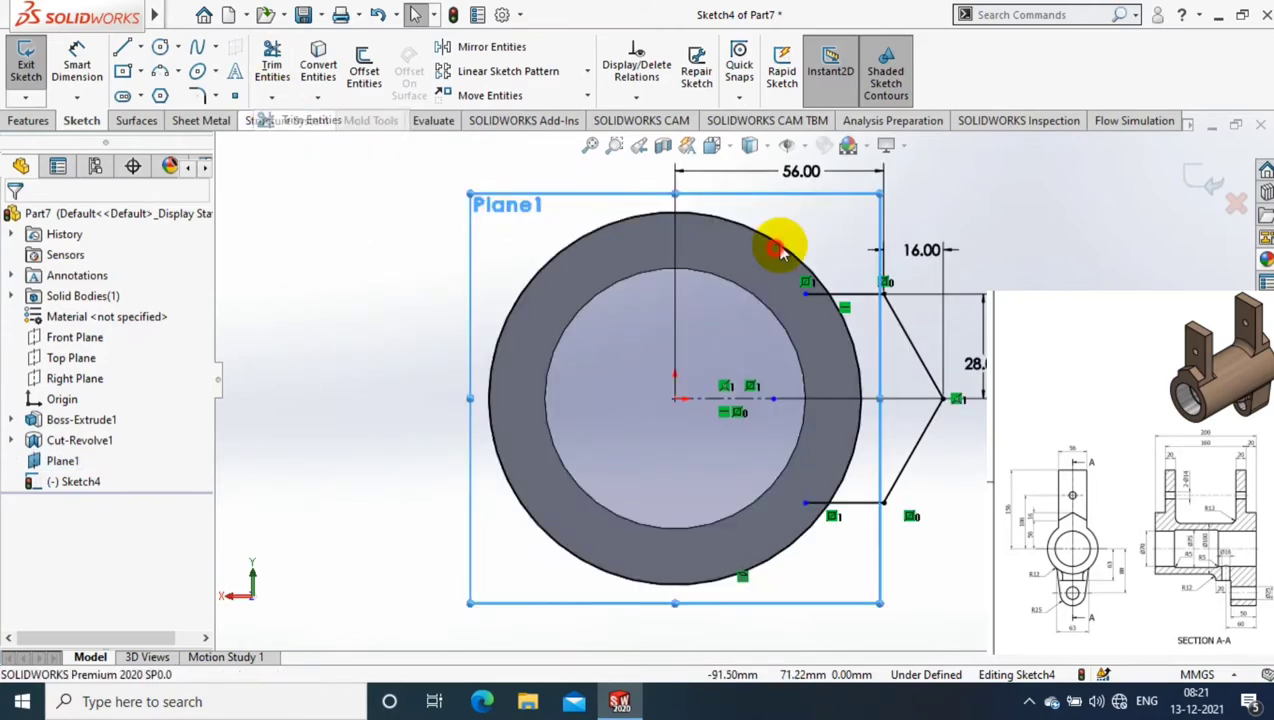
left_click_drag(783, 252, 820, 313)
left_click_drag(810, 485, 768, 407)
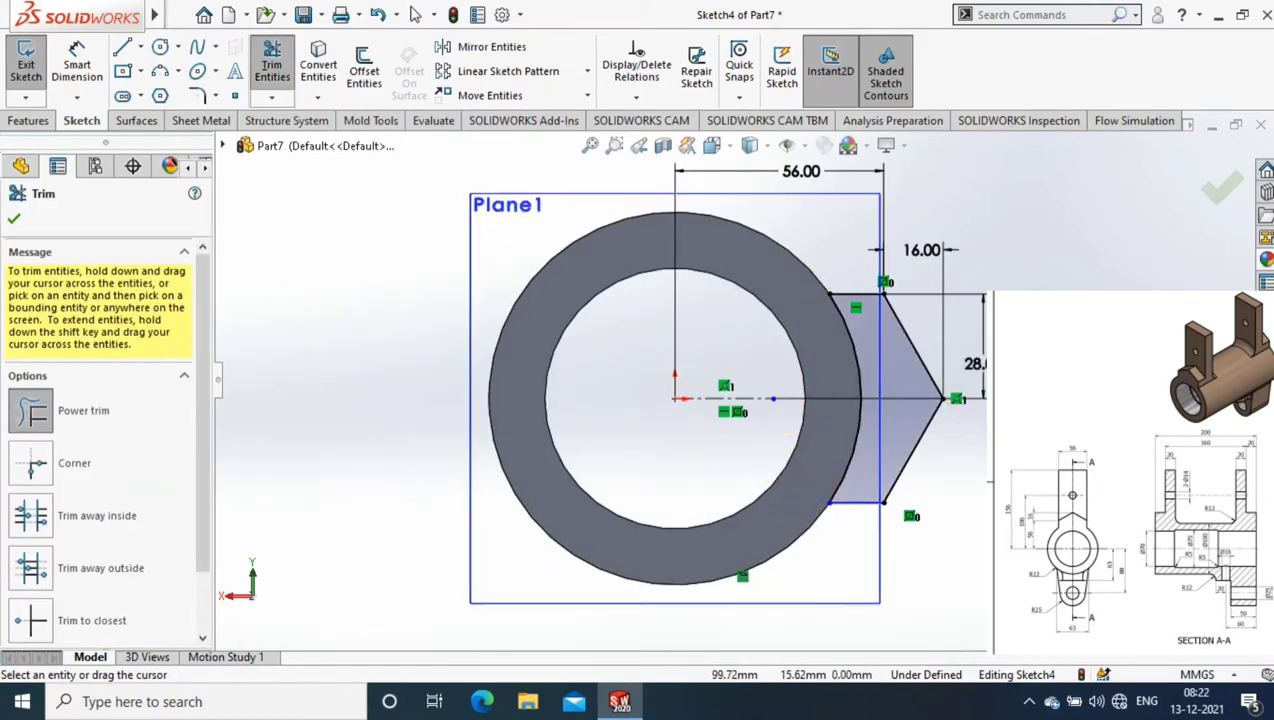
left_click(28, 120)
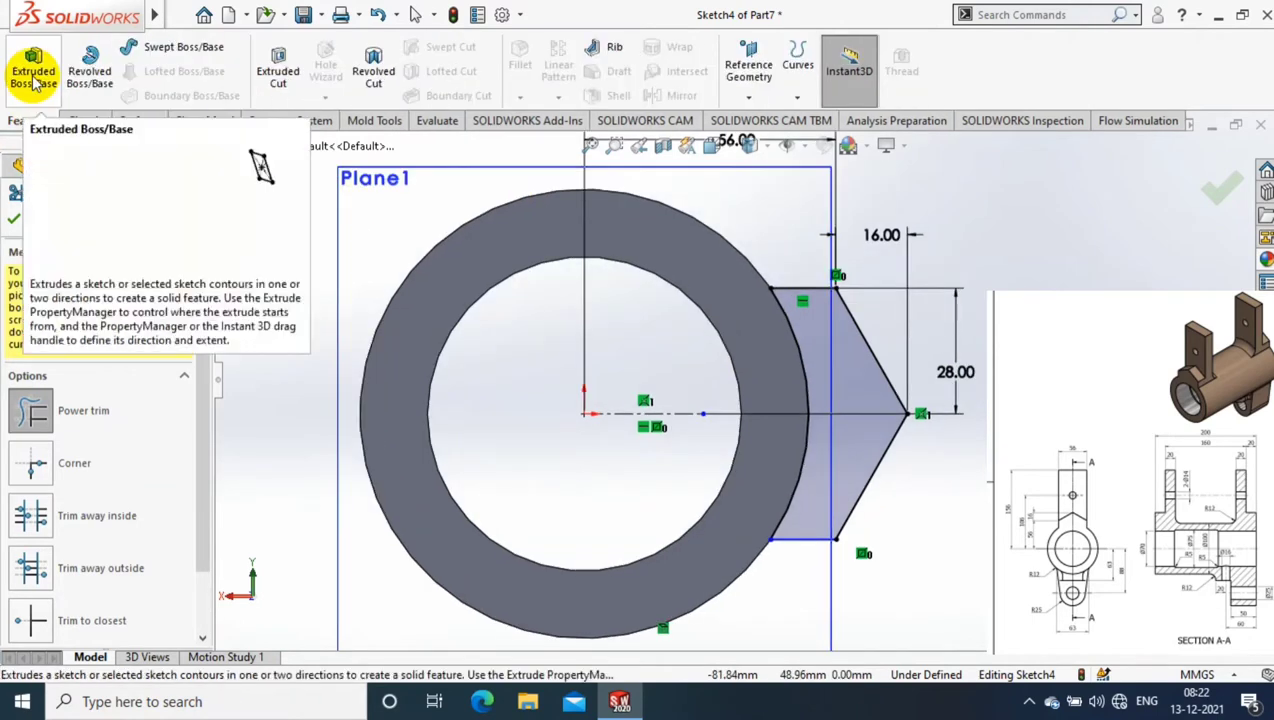
key("Escape")
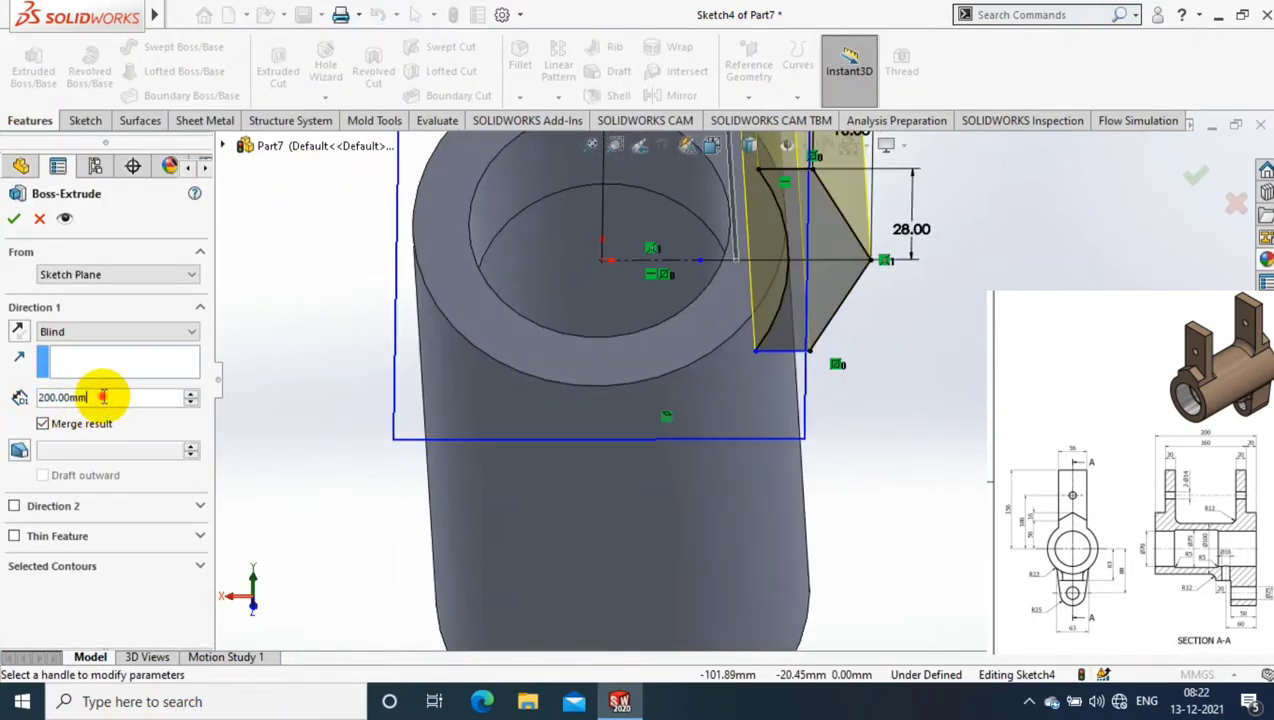
- Extrude the lug profile 20 mm into a solid boss and tilt the view to inspect it
double_click(100, 396)
type("20")
key("Return")
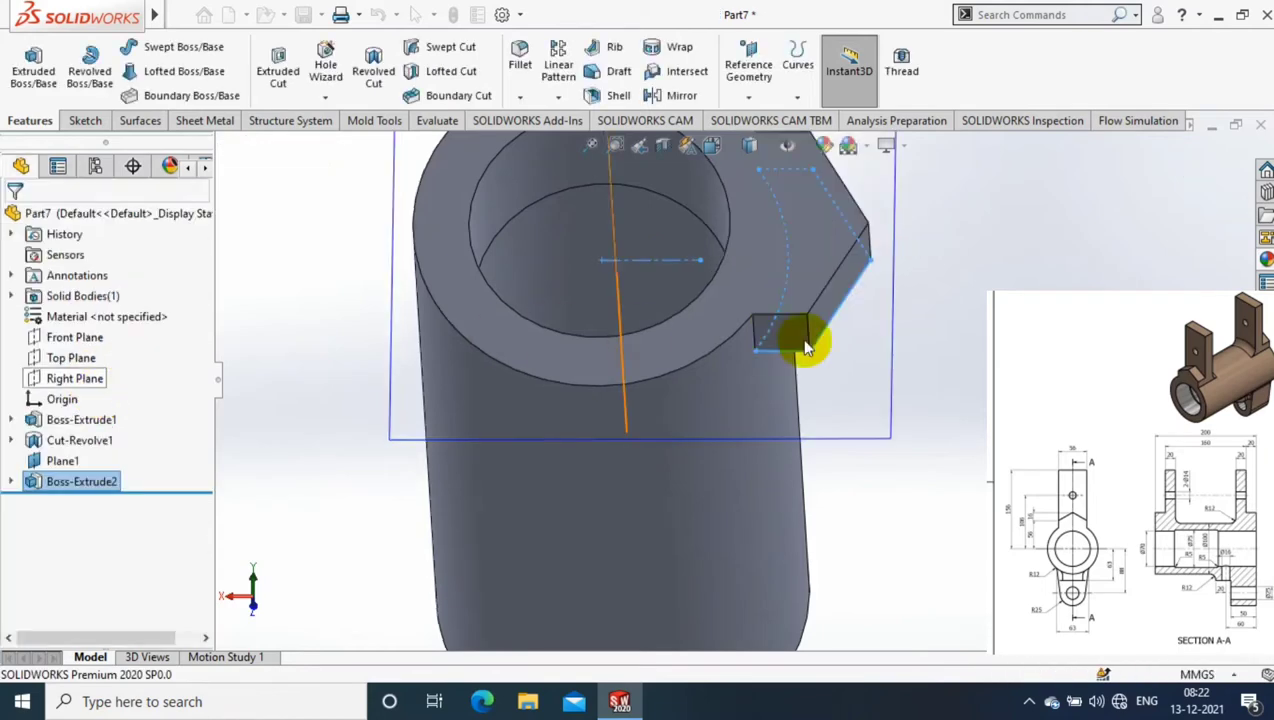
scroll(1024, 284, "up", 3)
scroll(1024, 284, "up", 2)
middle_click_drag(1024, 284, 886, 289)
- Start a Front Plane sketch and project the hexagonal lug face and cylinder outer edge into it
right_click(75, 337)
left_click(134, 307)
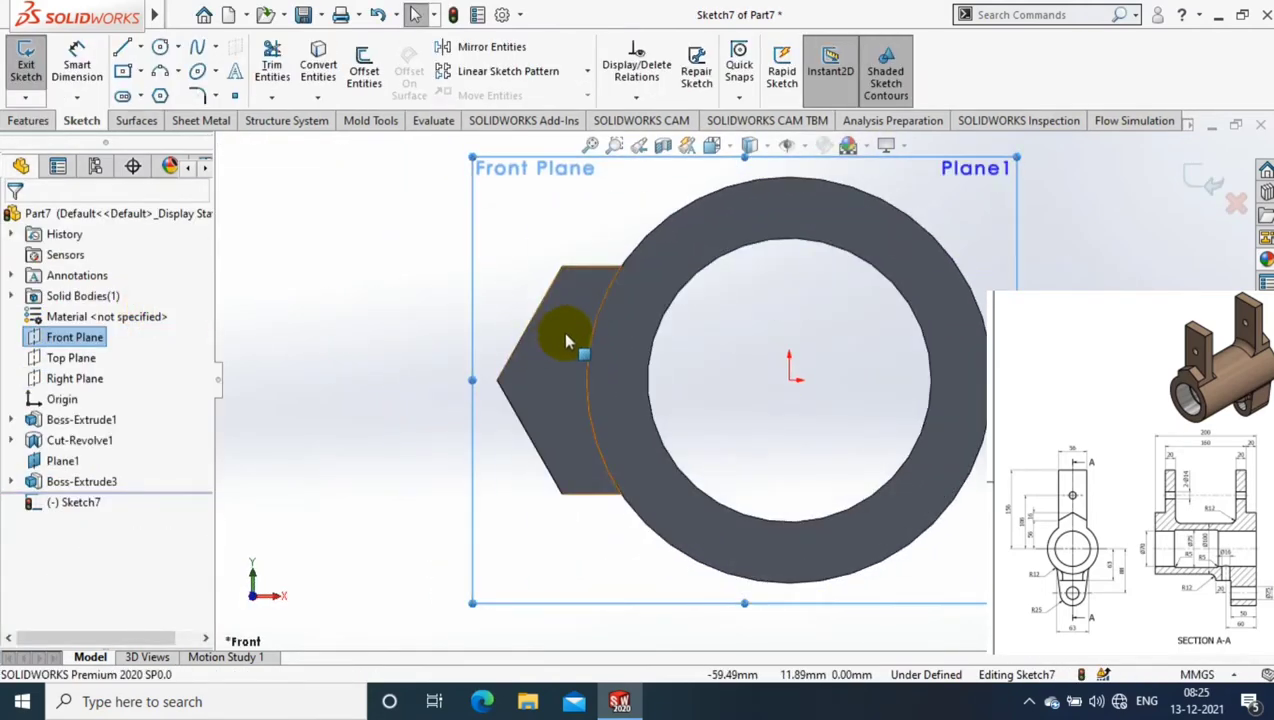
left_click(566, 341)
left_click(318, 88)
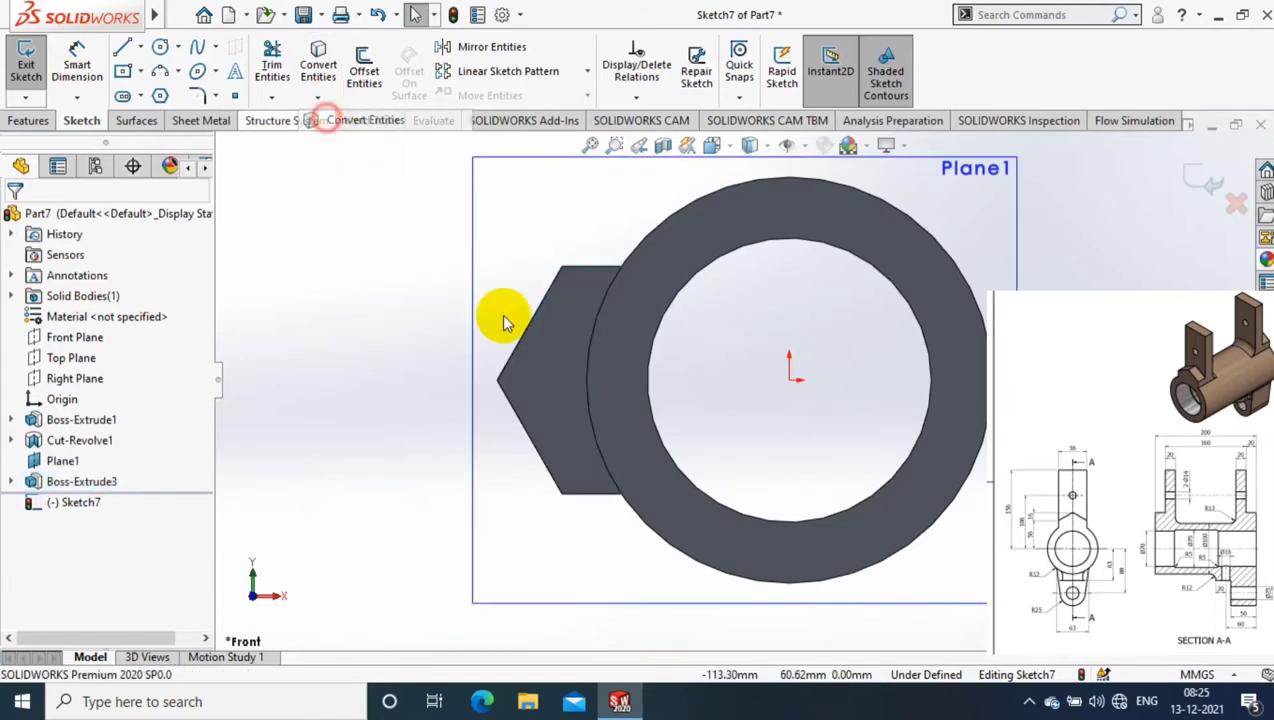
left_click(585, 355)
key("z")
left_click(14, 217)
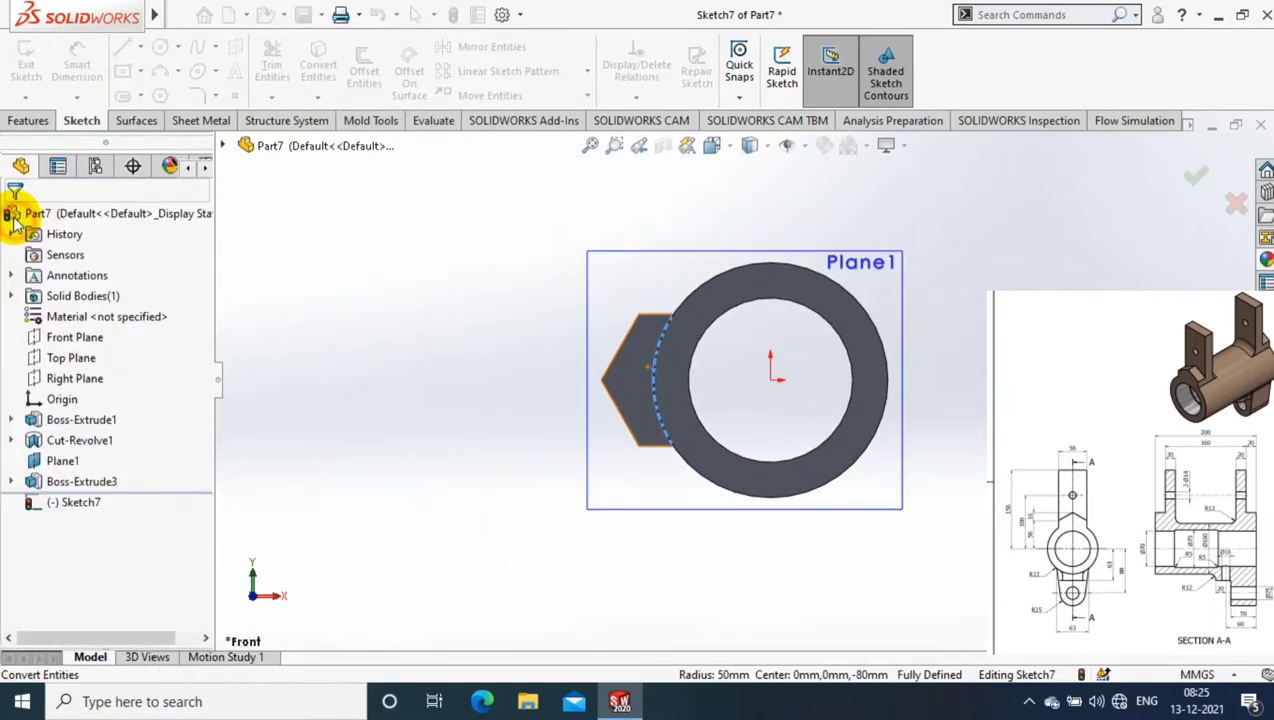
- Draw the rectangular arm outline from the arc's ends out to the left
left_click(122, 46)
left_click(671, 315)
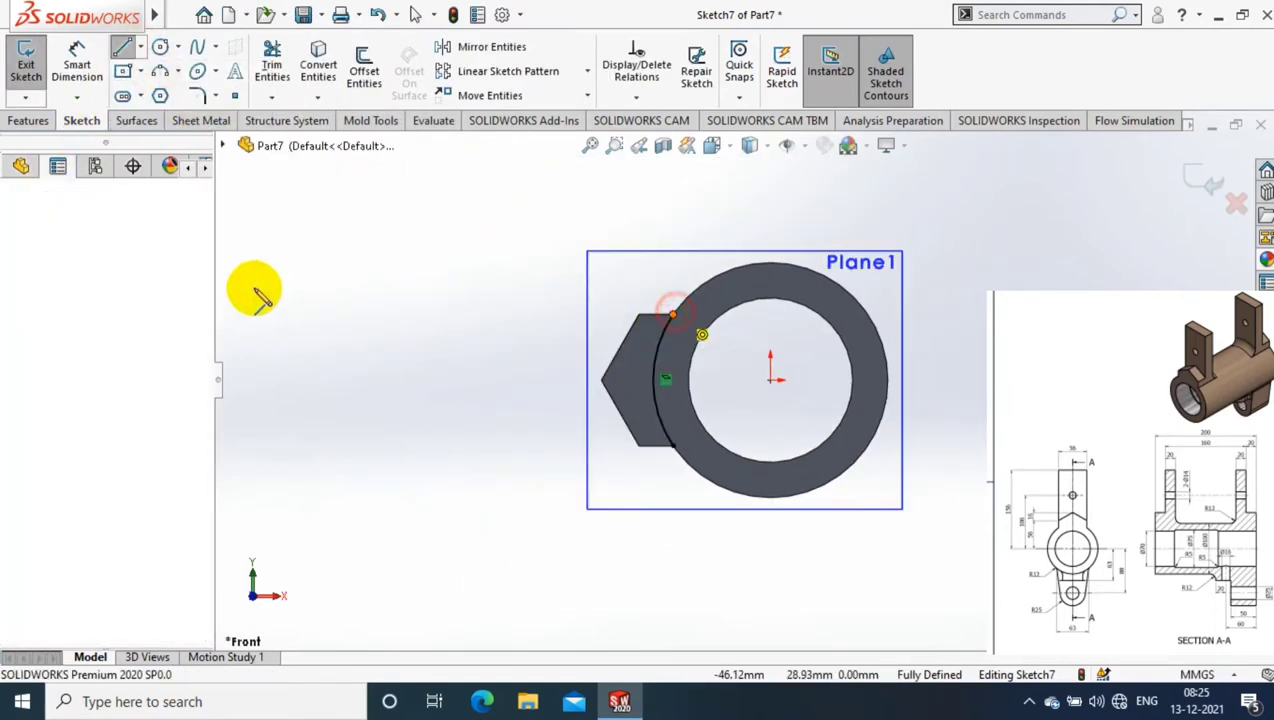
left_click(321, 315)
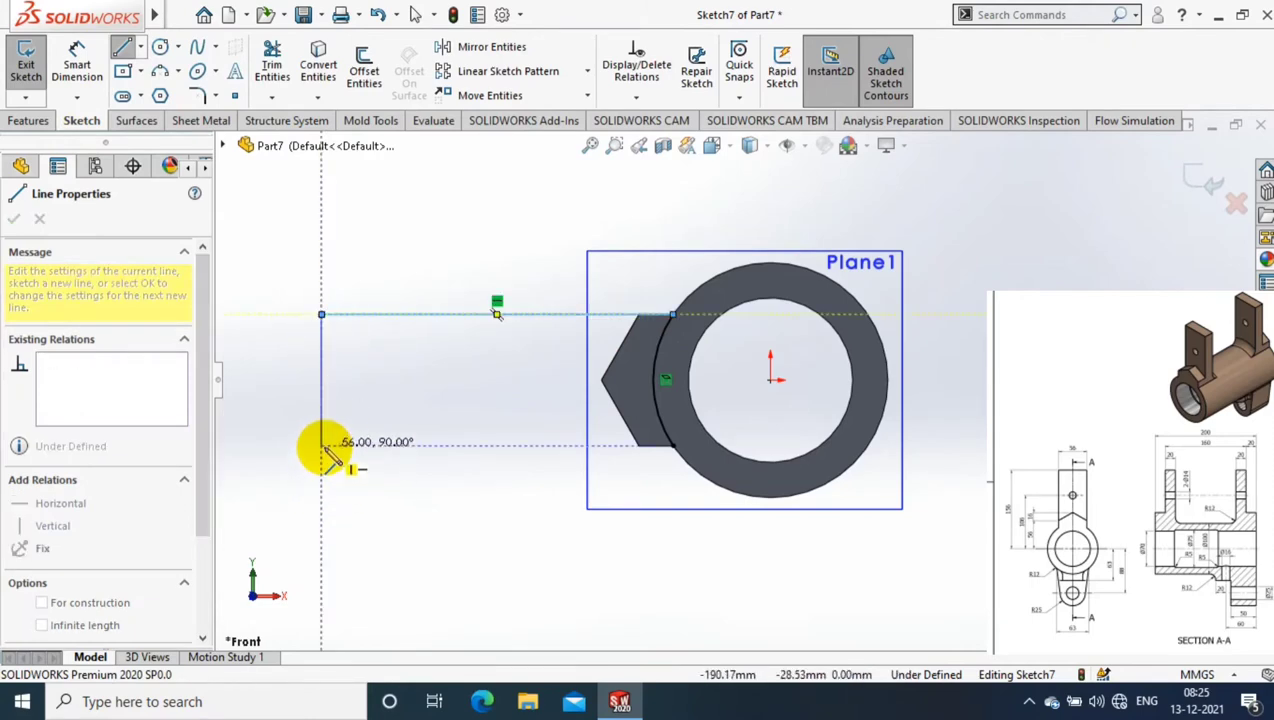
left_click(321, 445)
left_click(671, 445)
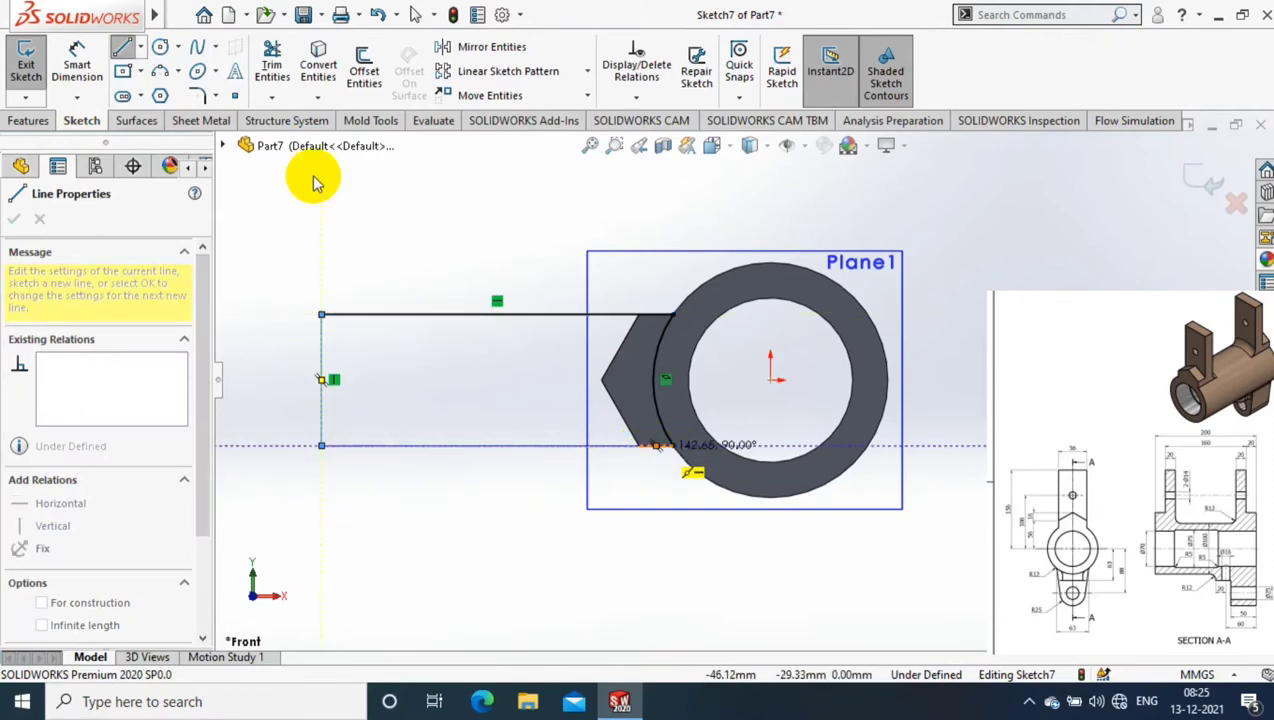
- Dimension the arm's left end 156 mm from the cylinder's centre
left_click(80, 72)
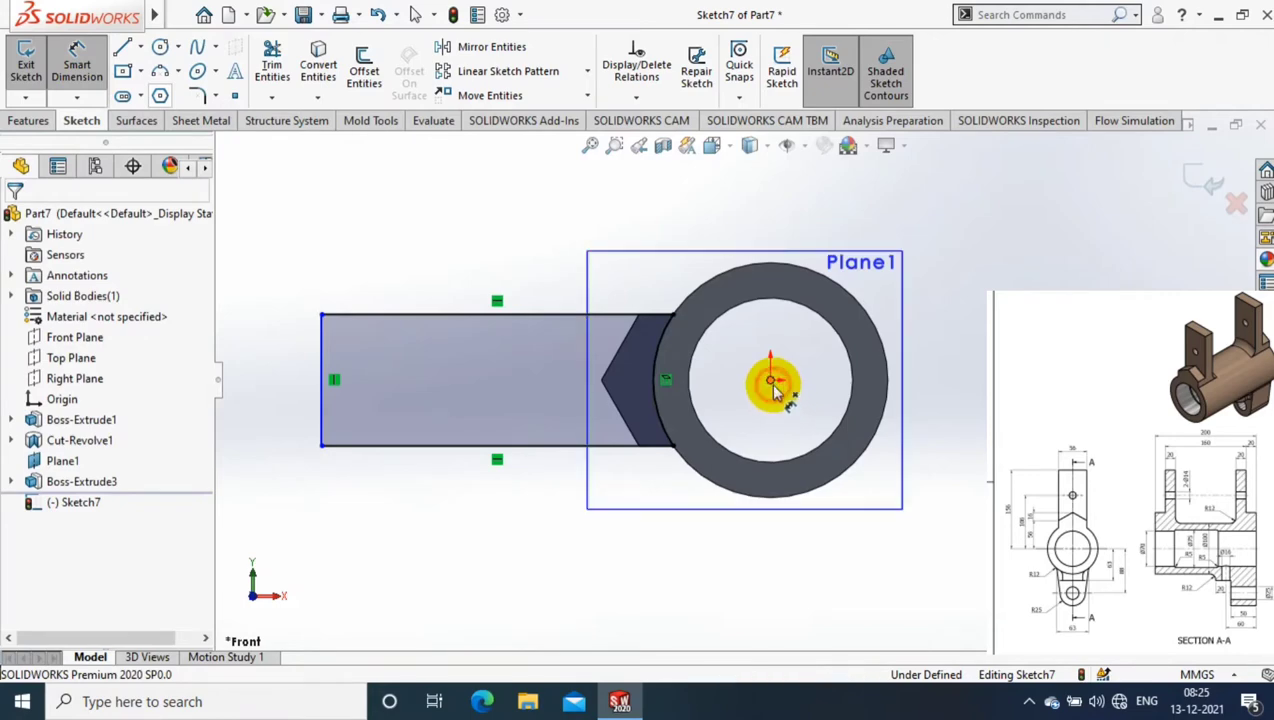
left_click(770, 380)
left_click(322, 360)
left_click(499, 250)
type("156")
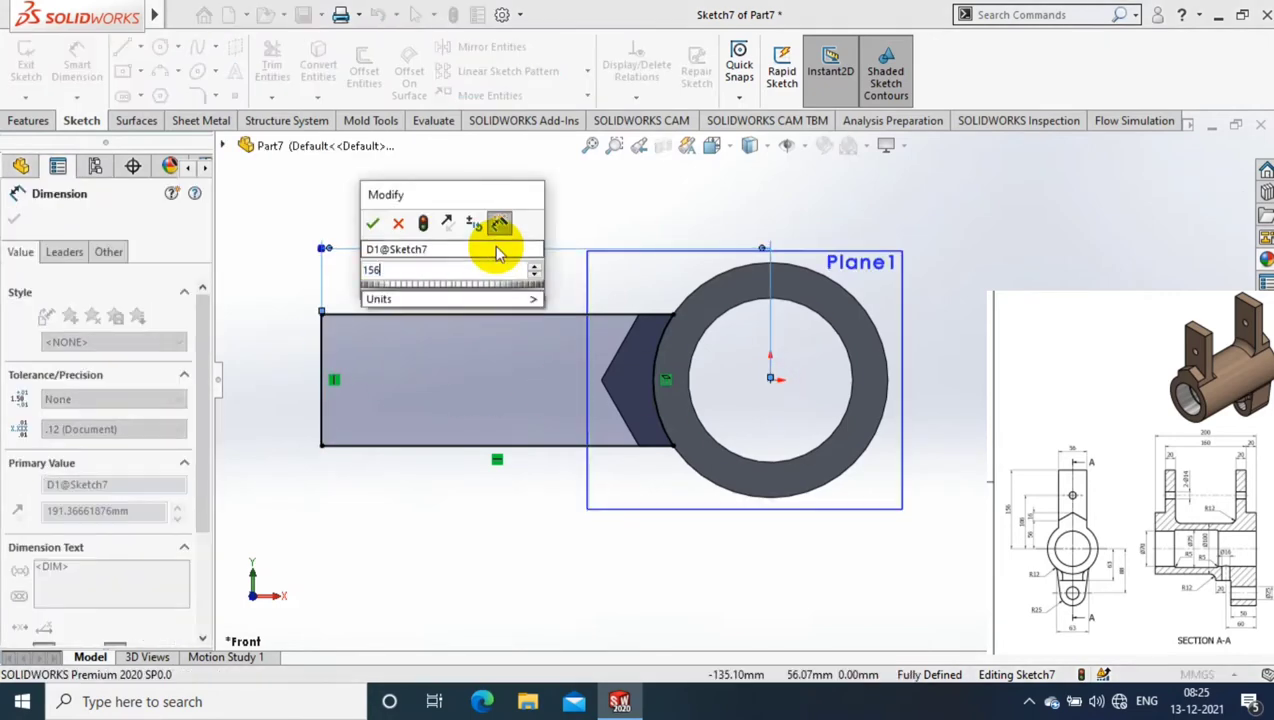
key("Return")
left_click(631, 562)
- Extrude the arm outline 20 mm as Boss-Extrude4
mouse_move(631, 562)
middle_mouse_down()
mouse_move(640, 376)
mouse_move(230, 385)
middle_mouse_up()
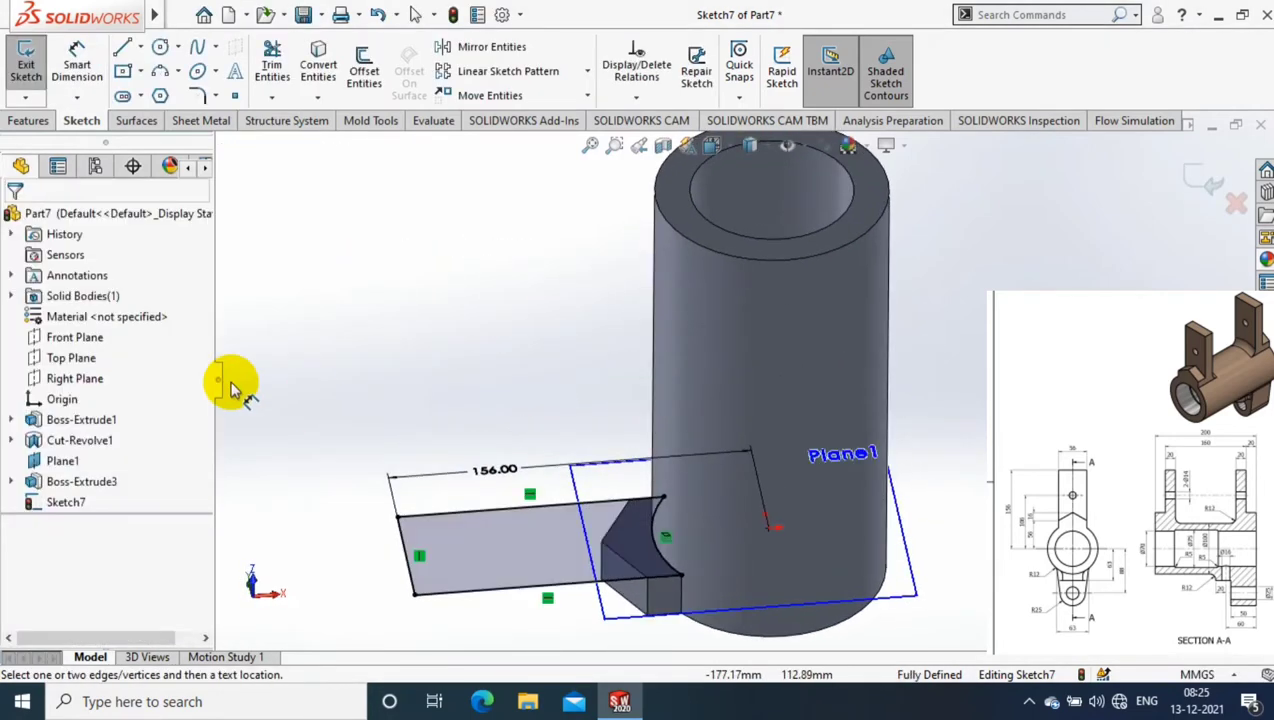
left_click(28, 120)
left_click(33, 70)
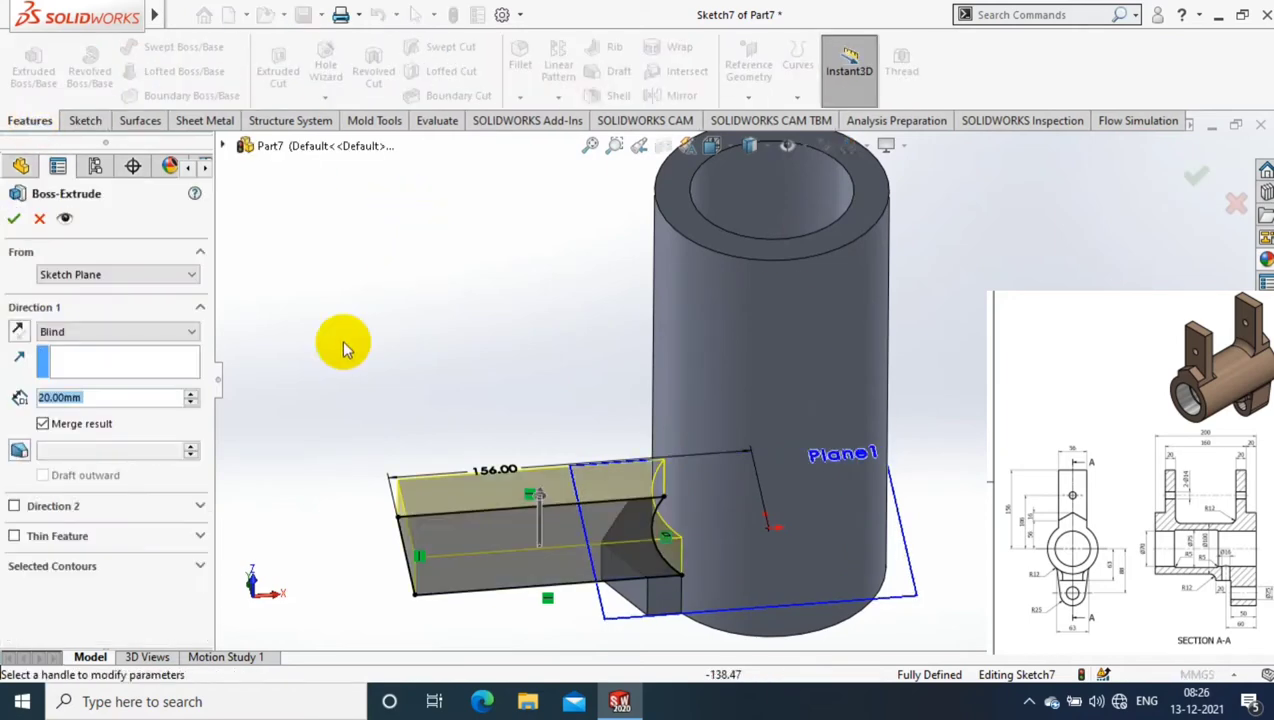
left_click(18, 218)
mouse_move(497, 261)
middle_mouse_down()
mouse_move(724, 221)
mouse_move(822, 515)
mouse_move(691, 541)
mouse_move(740, 508)
middle_mouse_up()
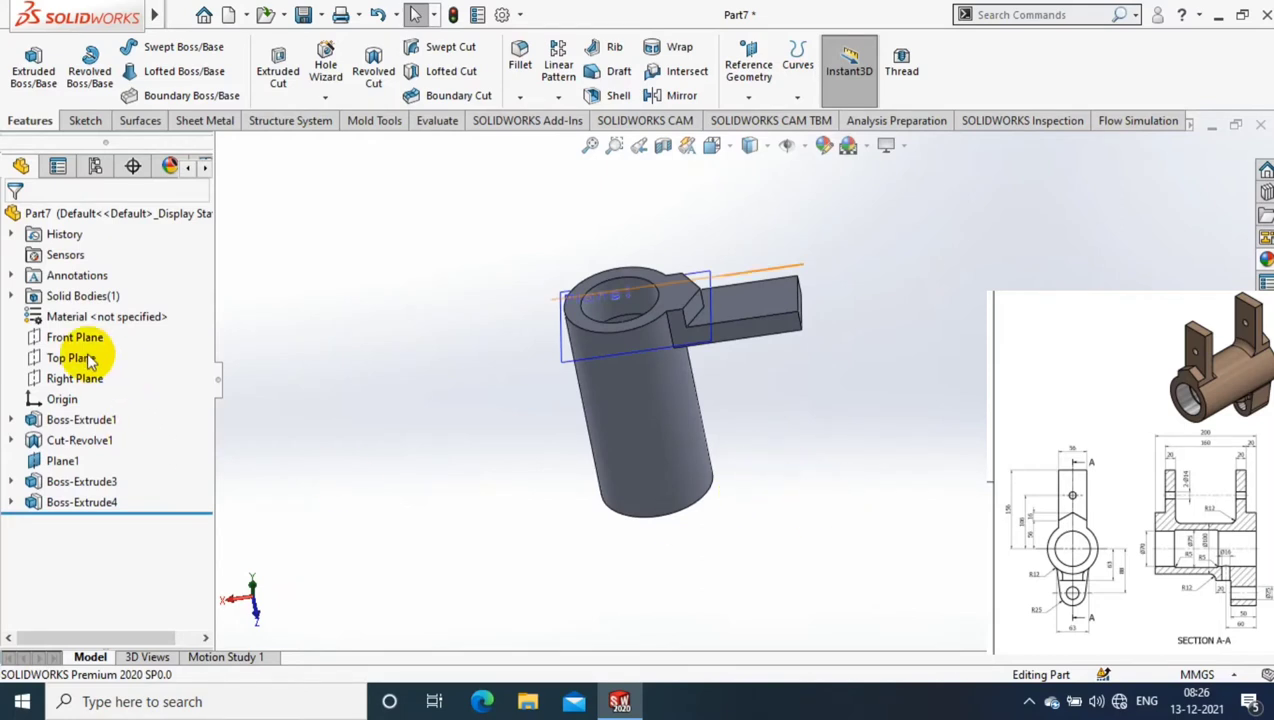
- Start a sketch normal to the arm's top face and draw a small hole circle
left_click(773, 293)
right_click(770, 245)
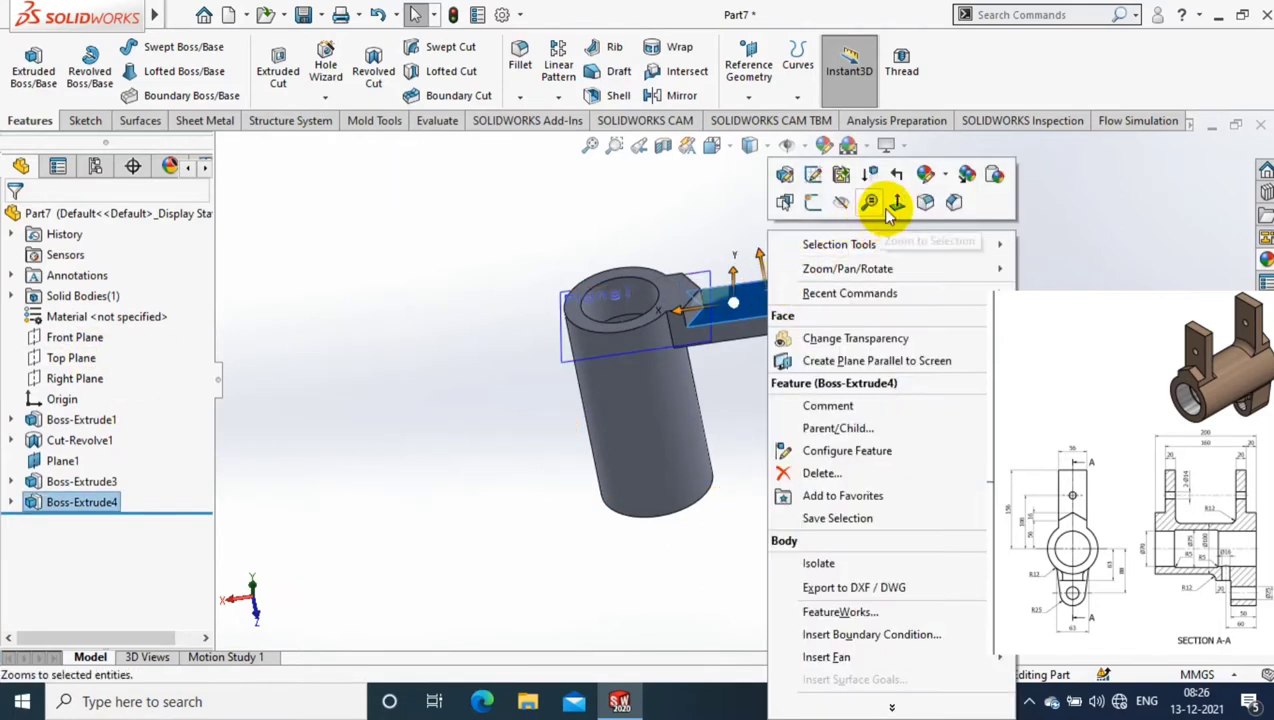
left_click(889, 200)
left_click(85, 120)
left_click(177, 47)
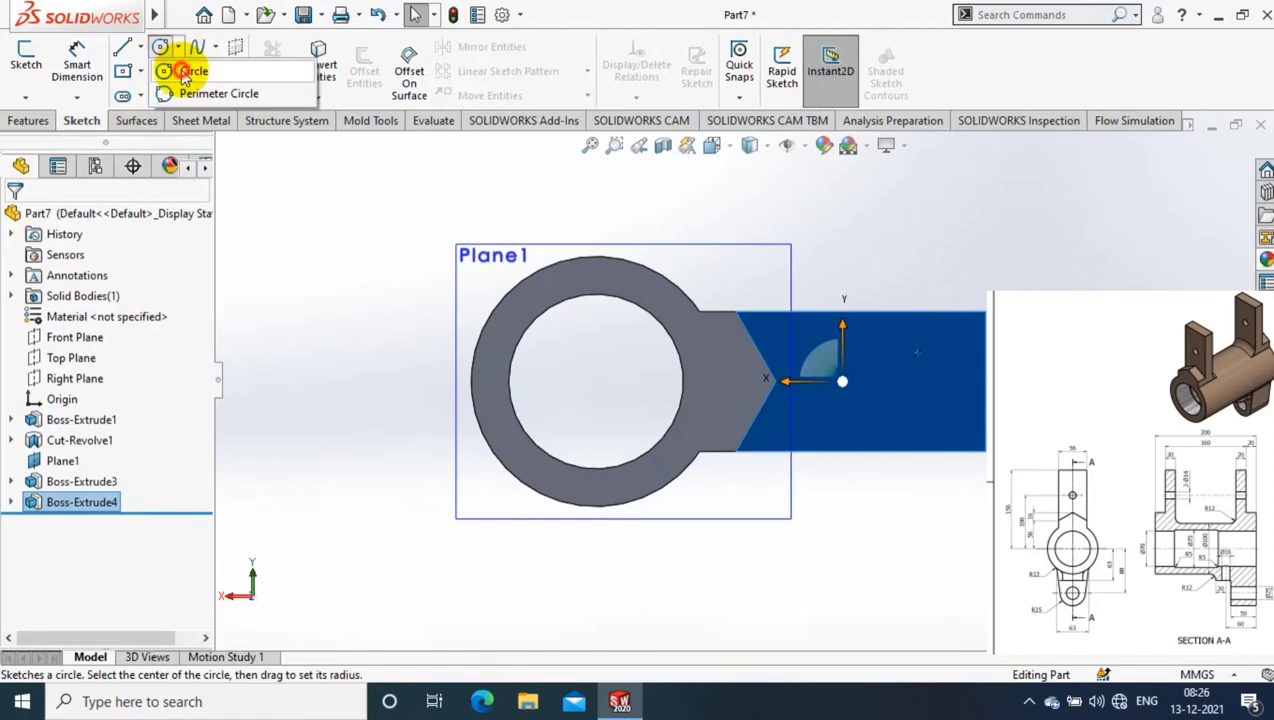
left_click(186, 72)
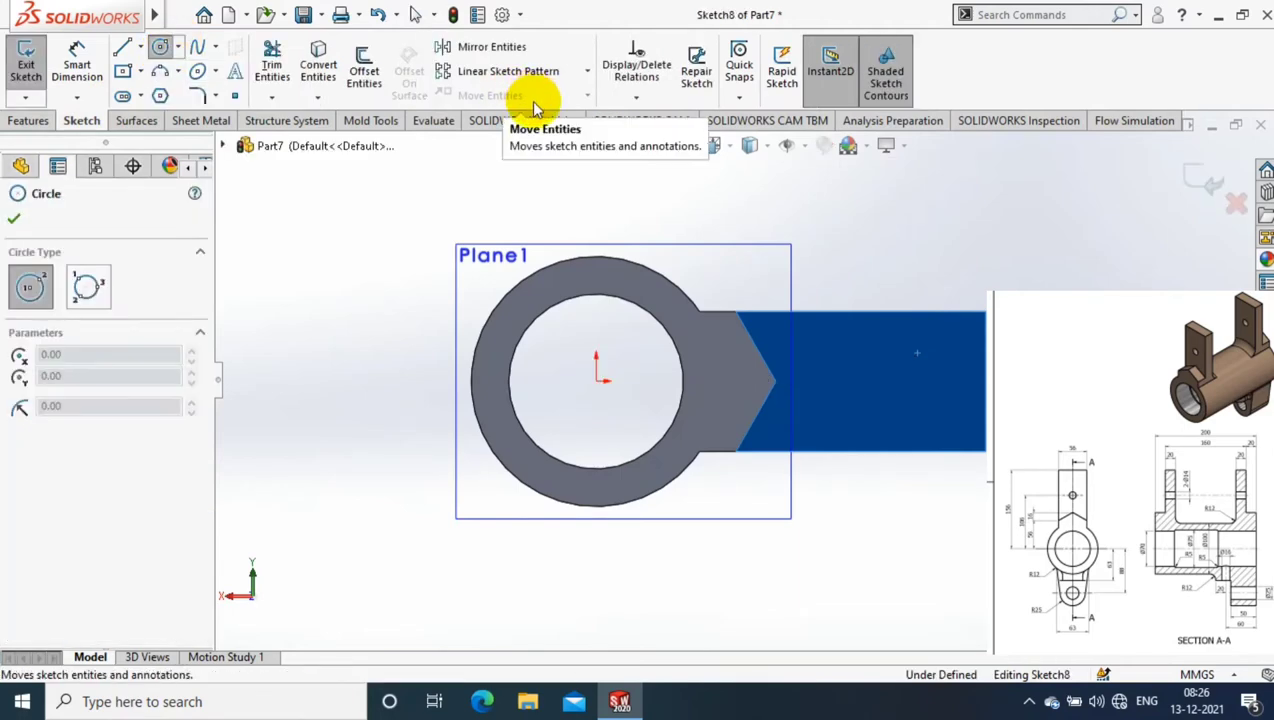
scroll(859, 364, "down", 1)
left_click(905, 382)
left_click(924, 382)
- Dimension the hole to 14 mm diameter, 106 mm from the cylinder's centre
left_click(77, 65)
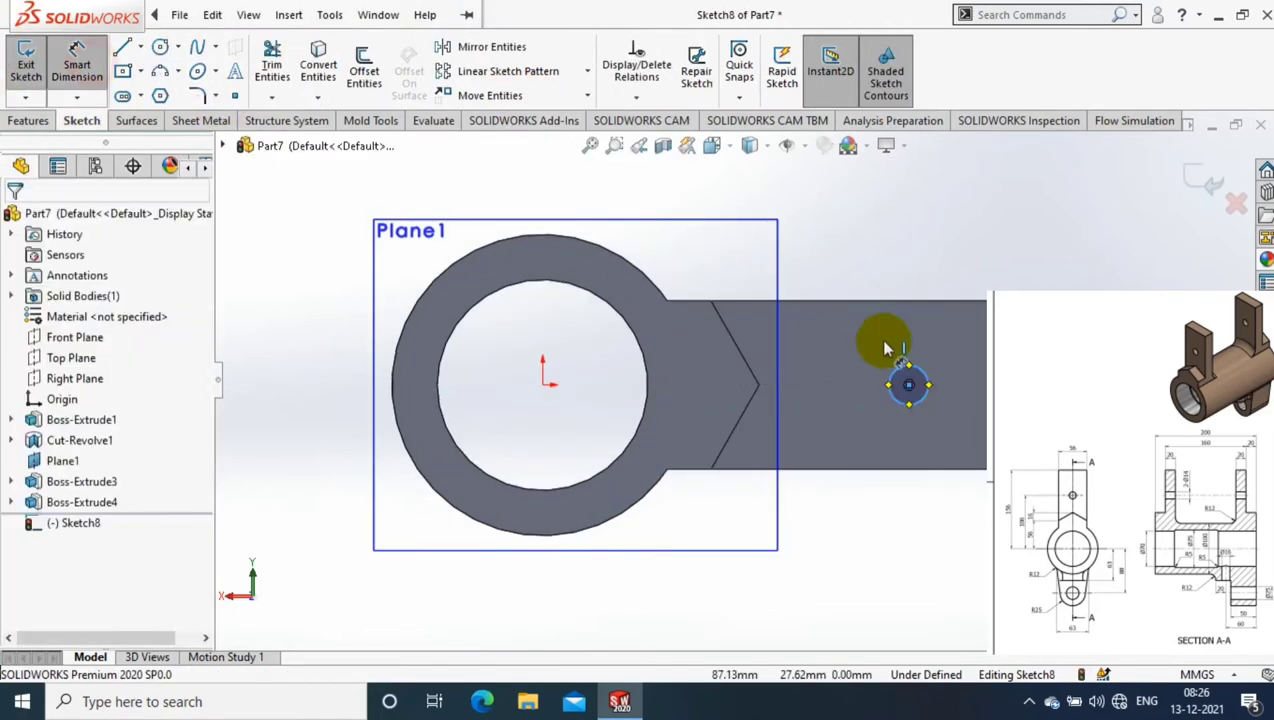
left_click(918, 383)
left_click(908, 245)
type("14")
key("Return")
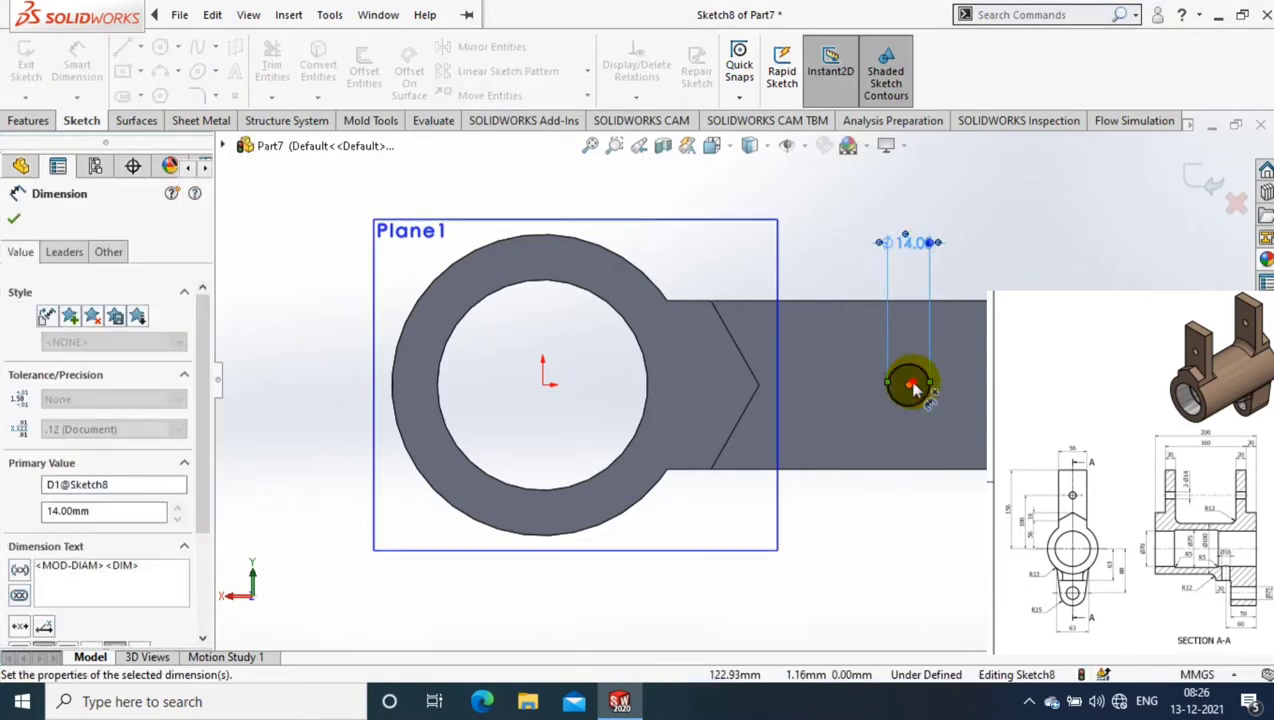
left_click(910, 386)
left_click(543, 383)
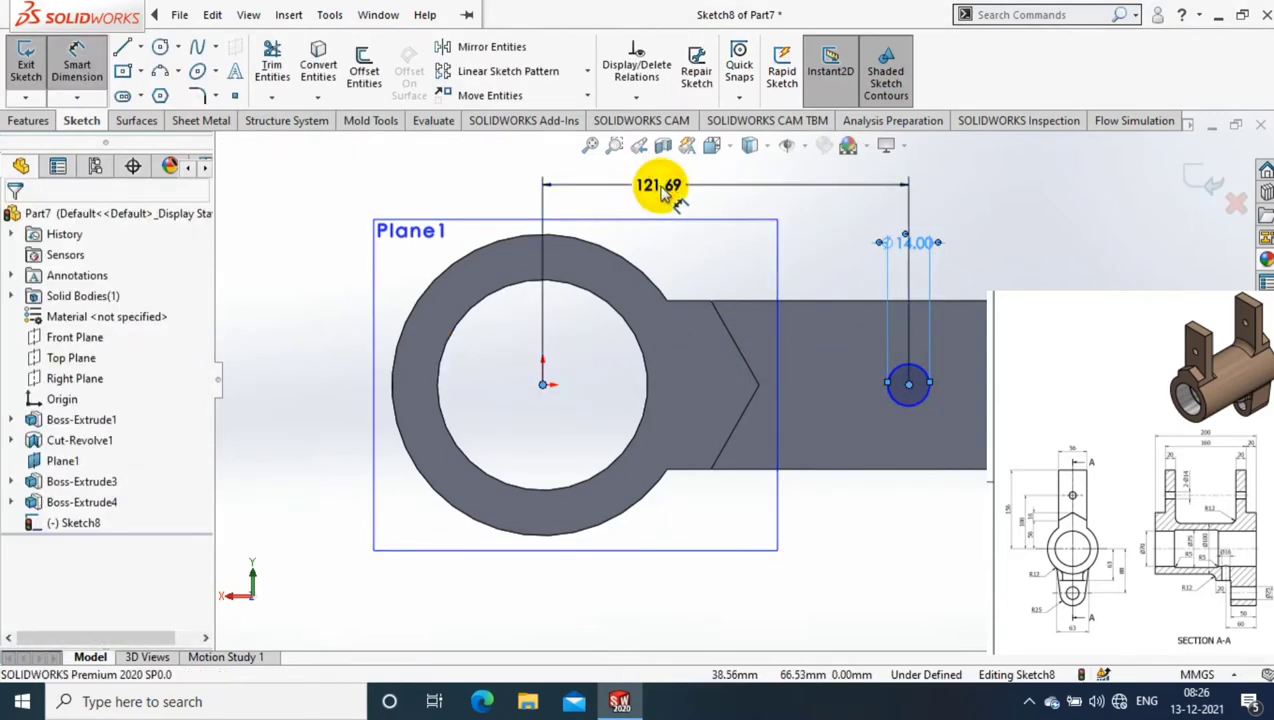
left_click(660, 190)
type("106")
key("Return")
key("Escape")
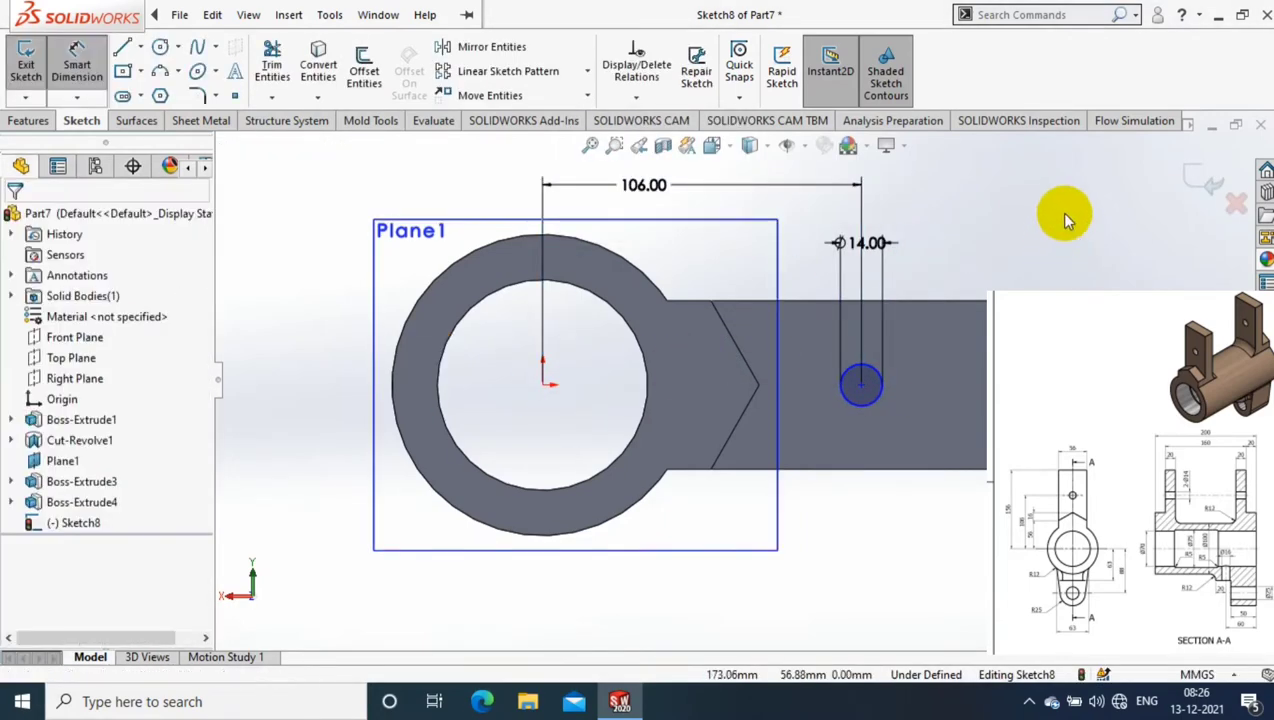
key("Escape")
- Make the hole centre horizontal with the origin and cut it through the arm as Cut-Extrude1
left_click(862, 386)
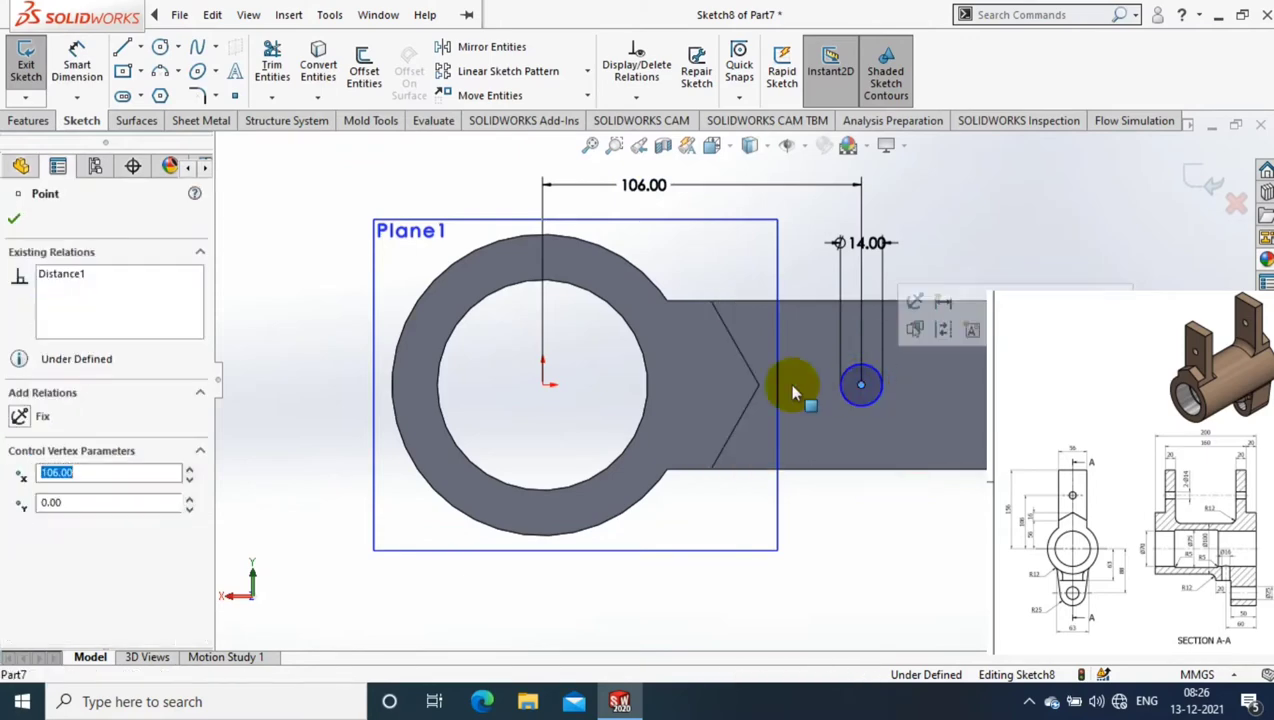
left_click(545, 390, "ctrl")
left_click(45, 521)
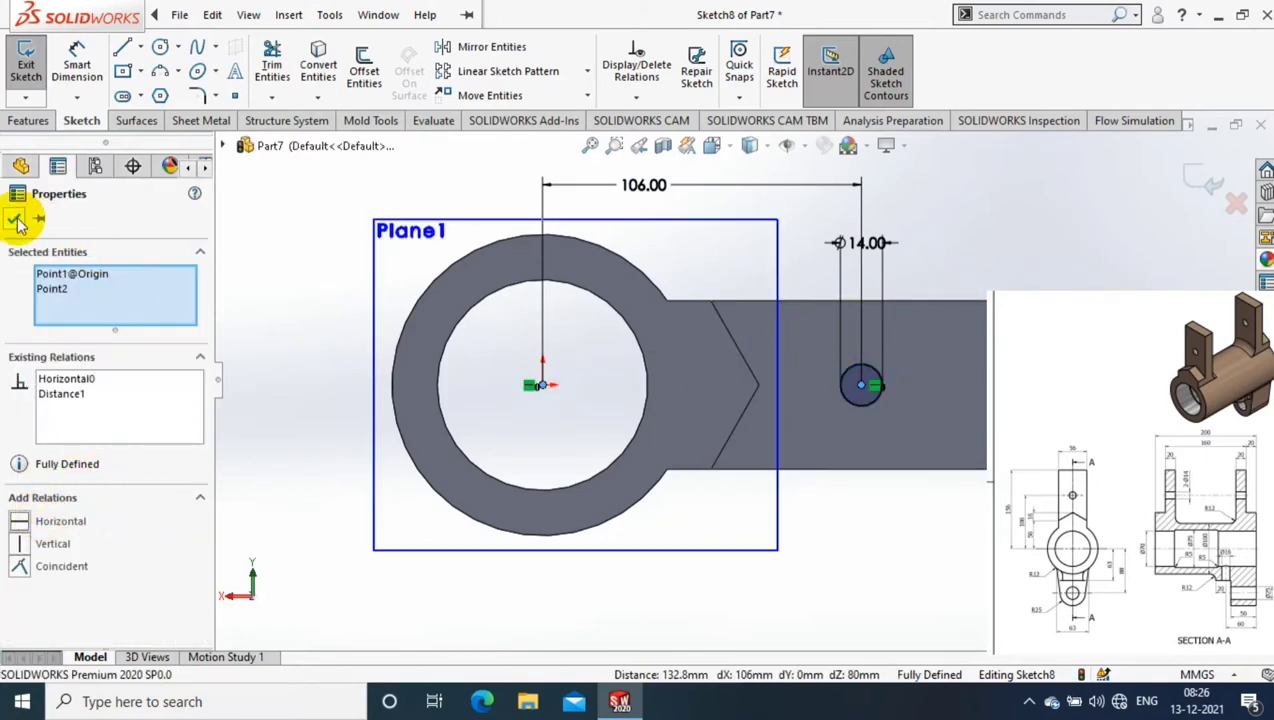
key("Escape")
left_click(27, 118)
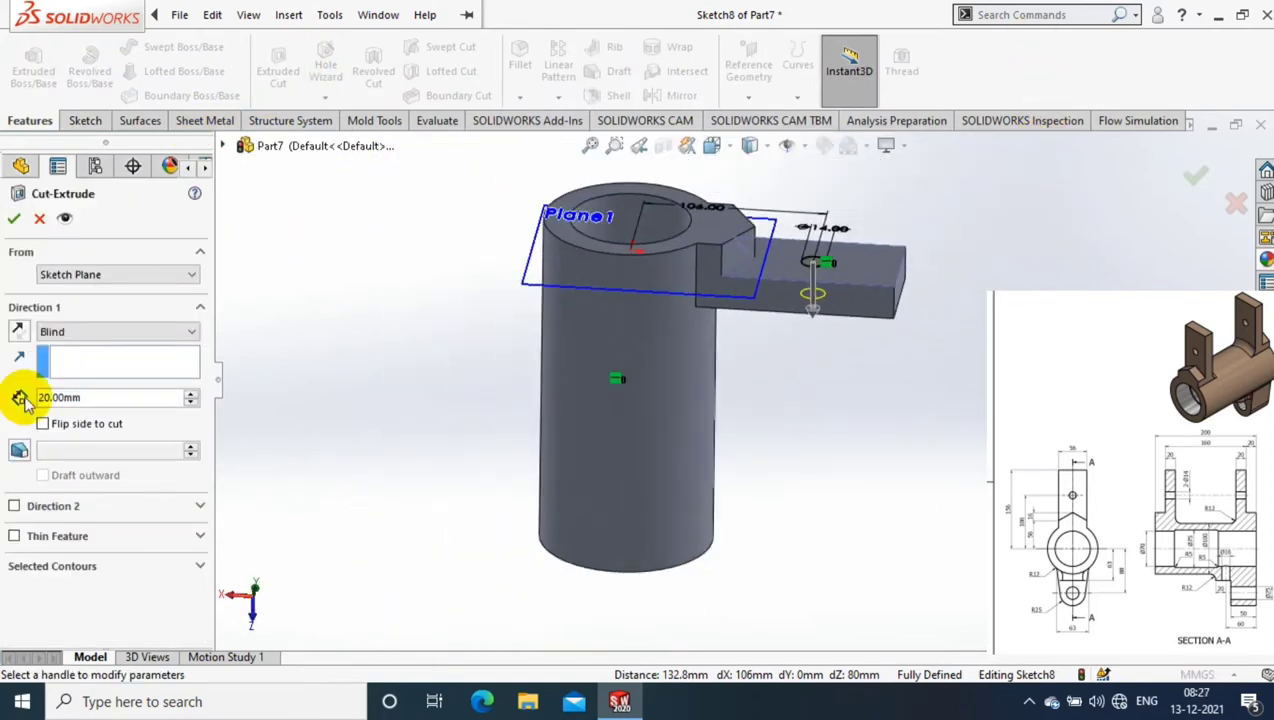
left_click(10, 219)
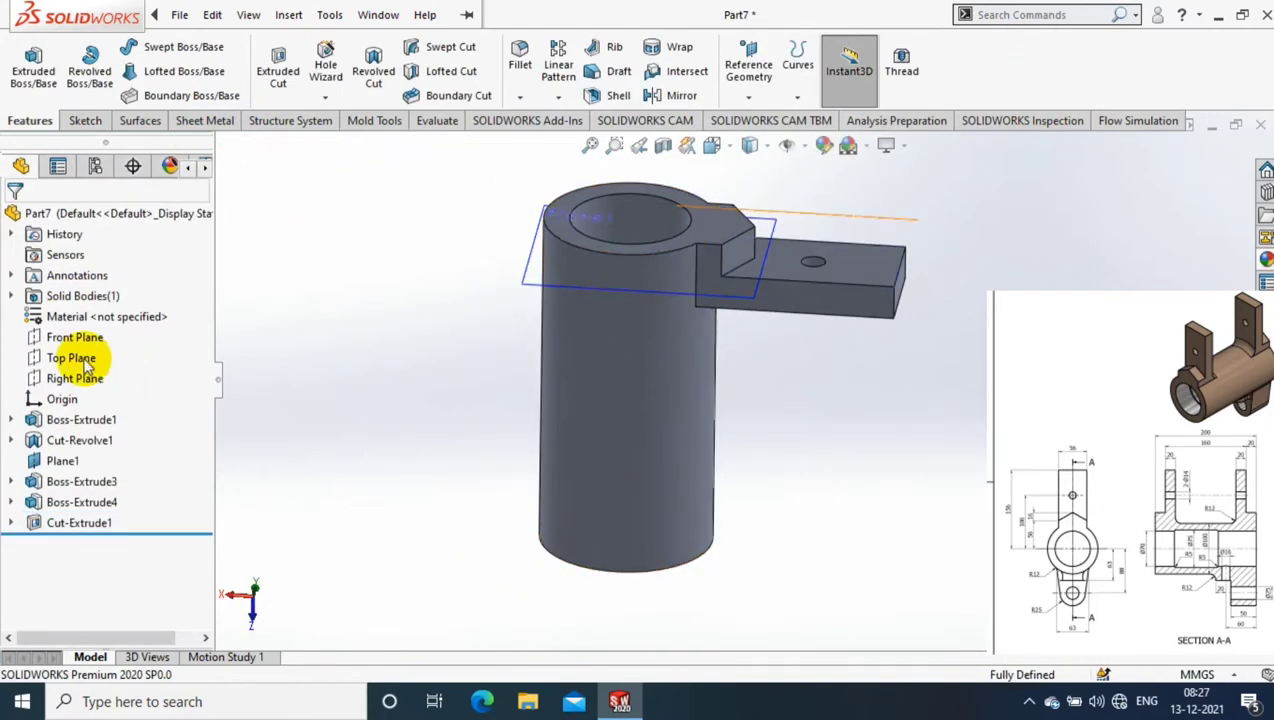
- Mirror Boss-Extrude3, Boss-Extrude4 and Cut-Extrude1 across the Front Plane
left_click(60, 338)
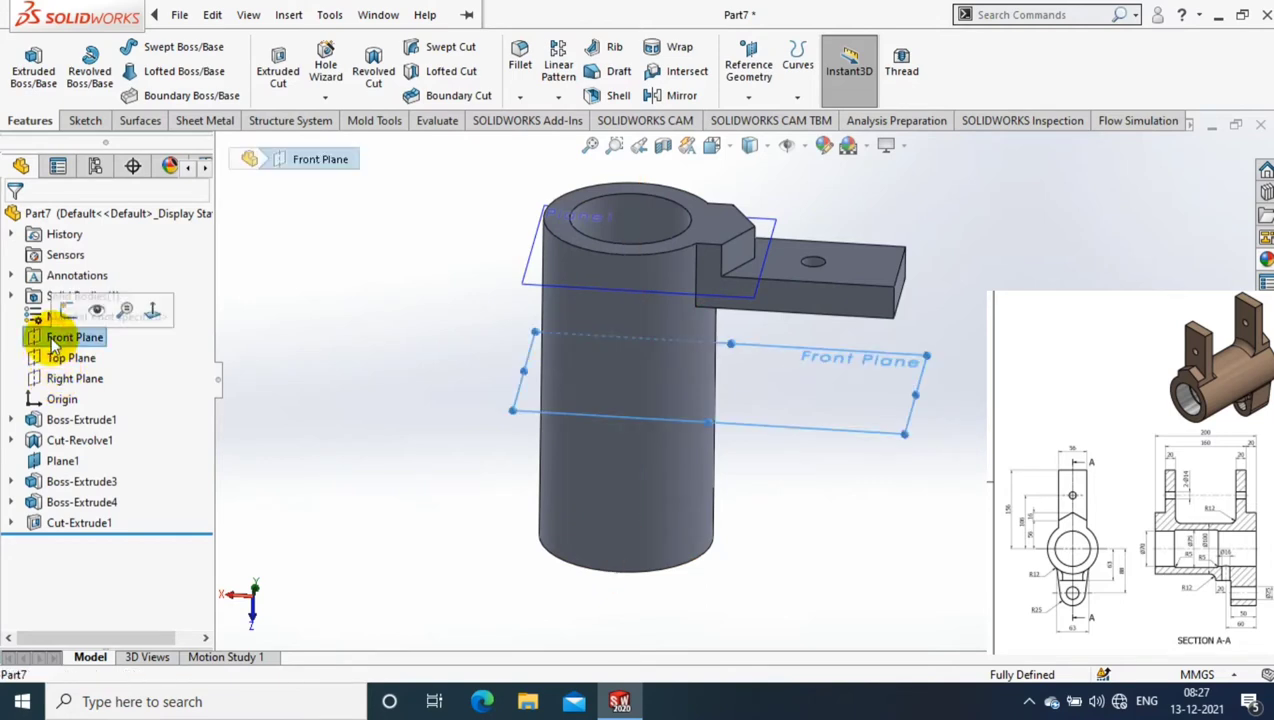
scroll(765, 280, "up", 2)
scroll(824, 225, "down", 2)
left_click(672, 100)
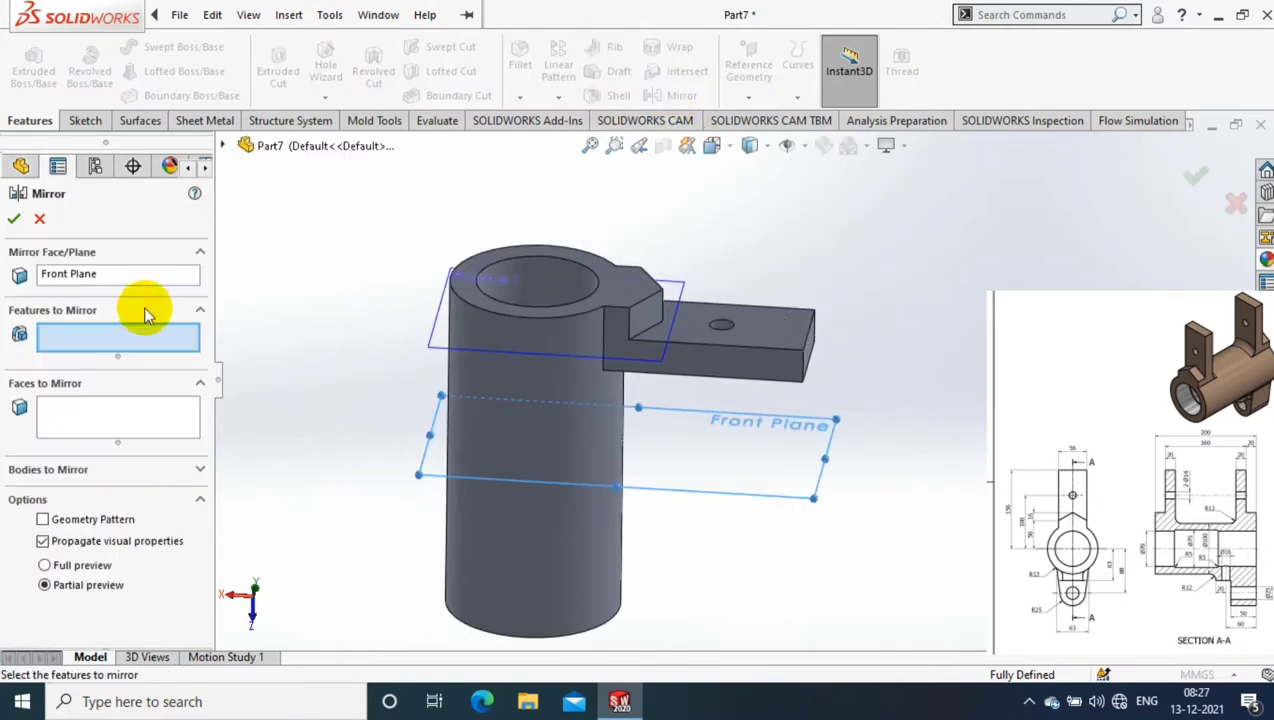
left_click(650, 326)
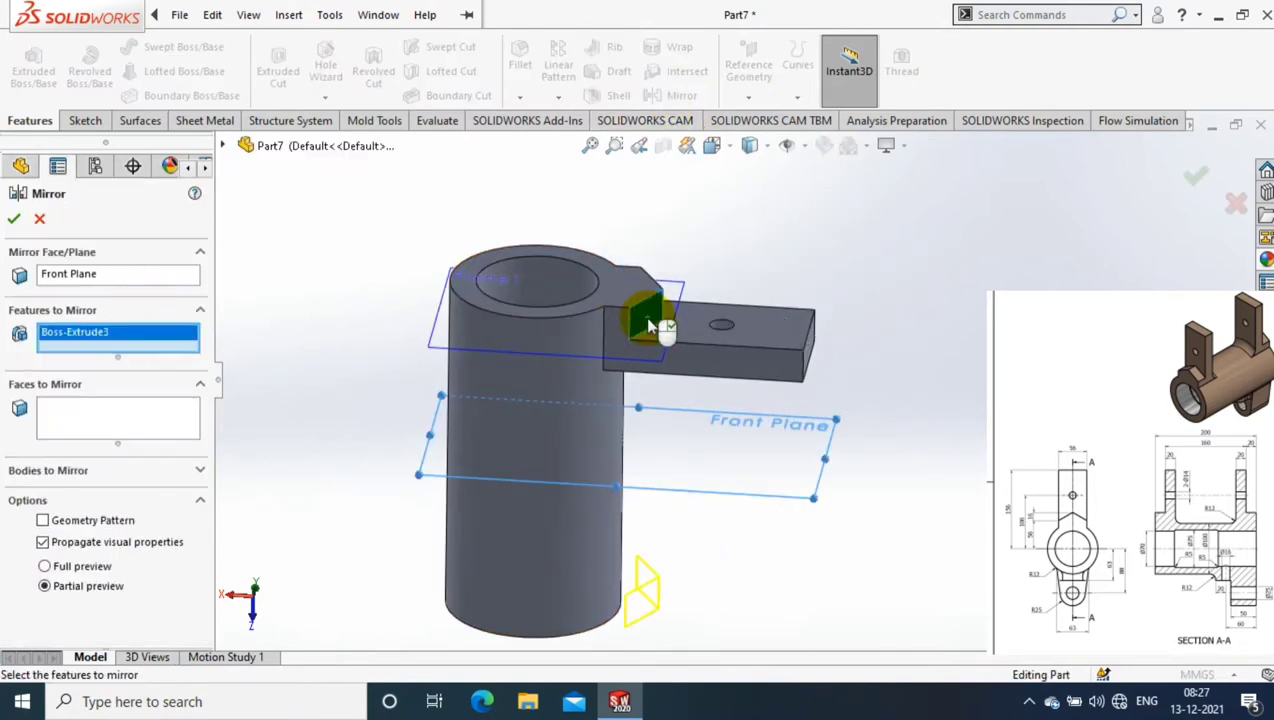
mouse_move(736, 380)
middle_mouse_down()
mouse_move(788, 353)
mouse_move(734, 347)
middle_mouse_up()
left_click(788, 352)
scroll(734, 347, "down", 3)
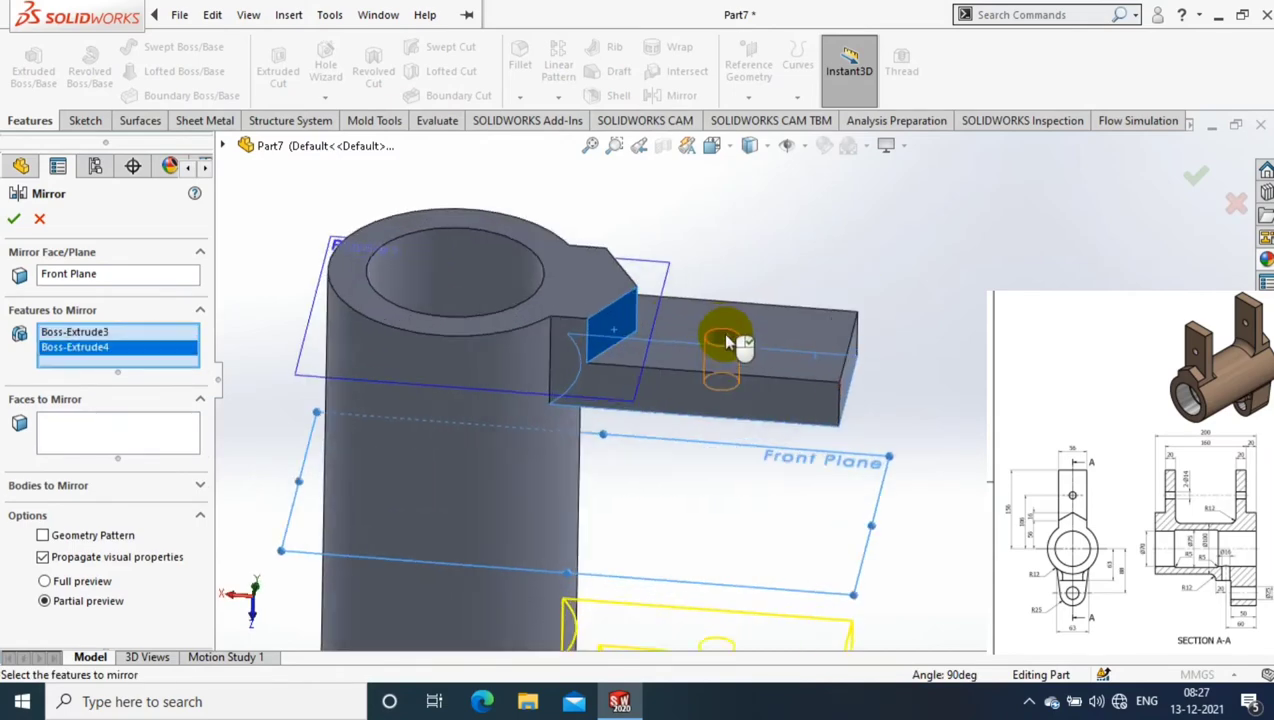
scroll(730, 350, "down", 3)
scroll(728, 358, "down", 2)
left_click(727, 353)
scroll(728, 340, "up", 2)
scroll(800, 385, "up", 3)
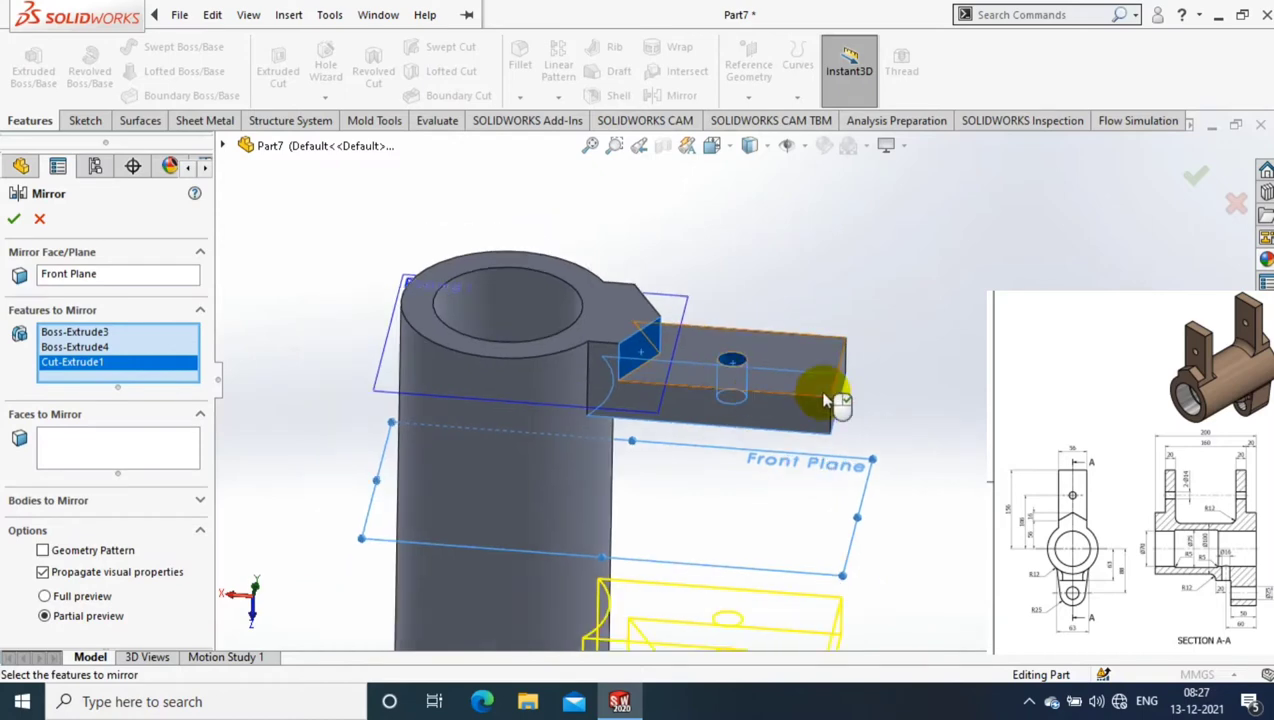
scroll(820, 398, "up", 3)
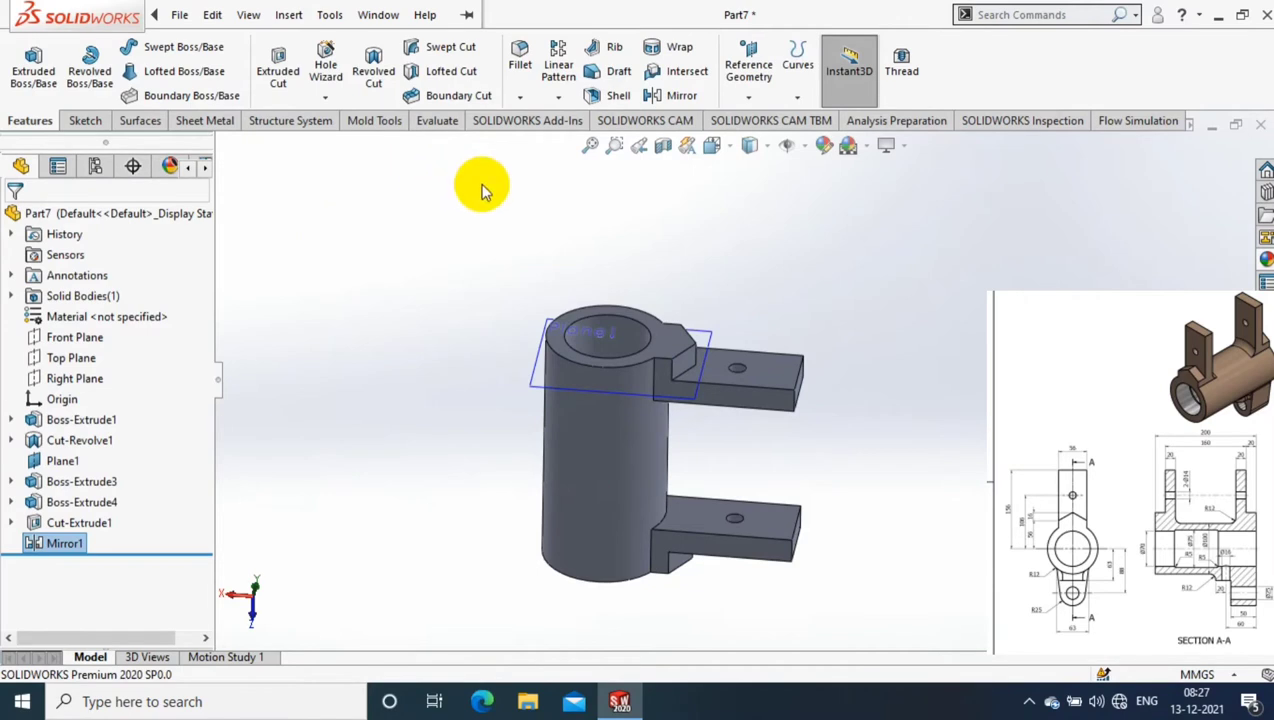
- Start a sketch facing the cylinder's ring-shaped end face
left_click(898, 255)
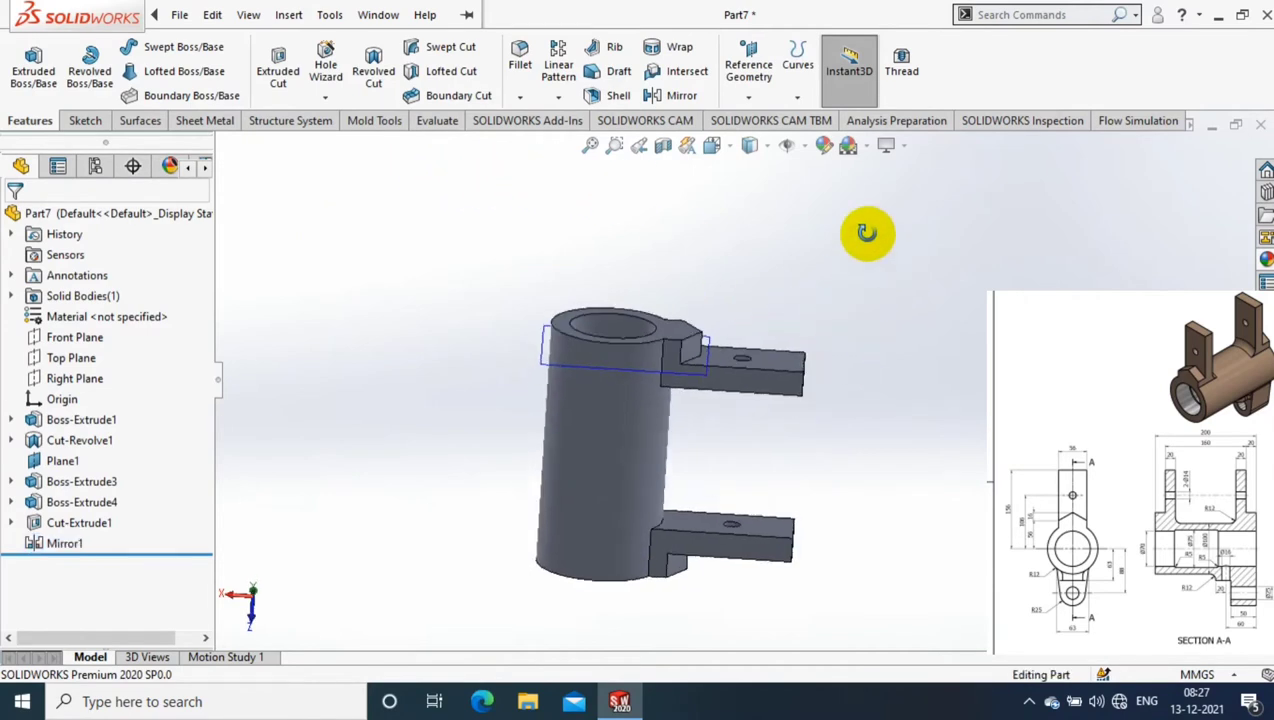
middle_click_drag(867, 228, 645, 550)
left_click(656, 518)
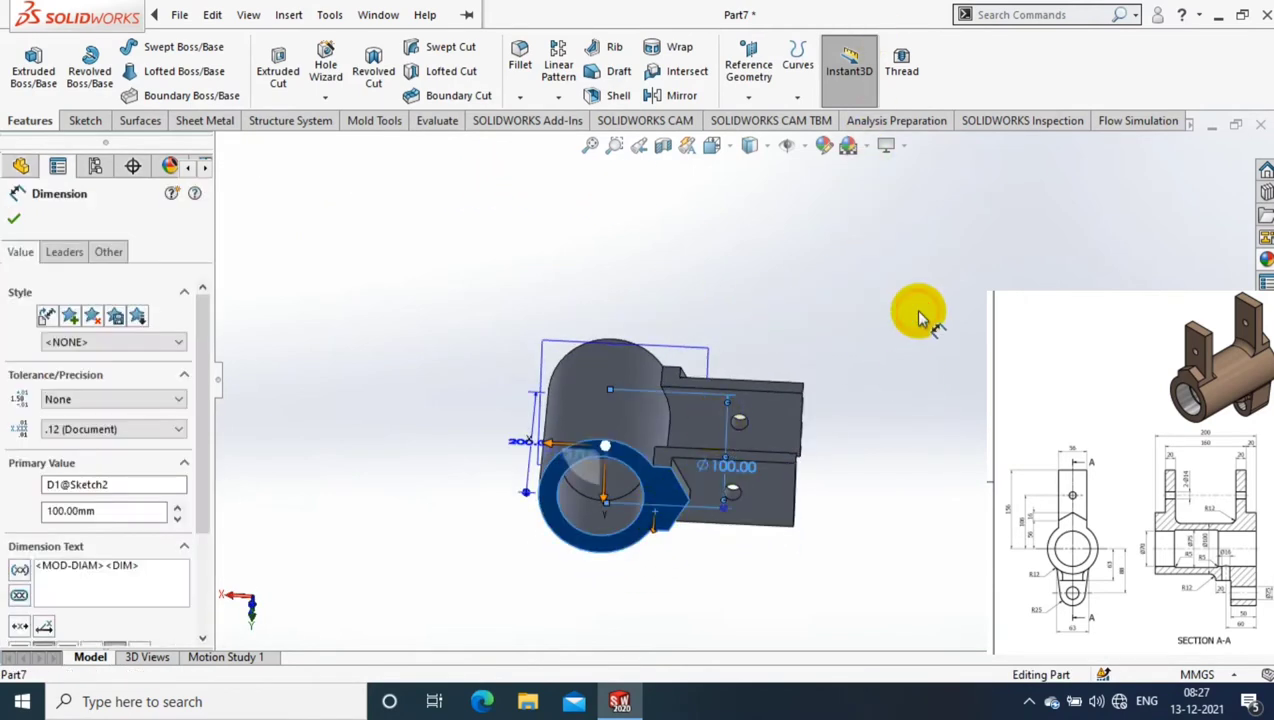
left_click(920, 318)
right_click(660, 513)
left_click(798, 208)
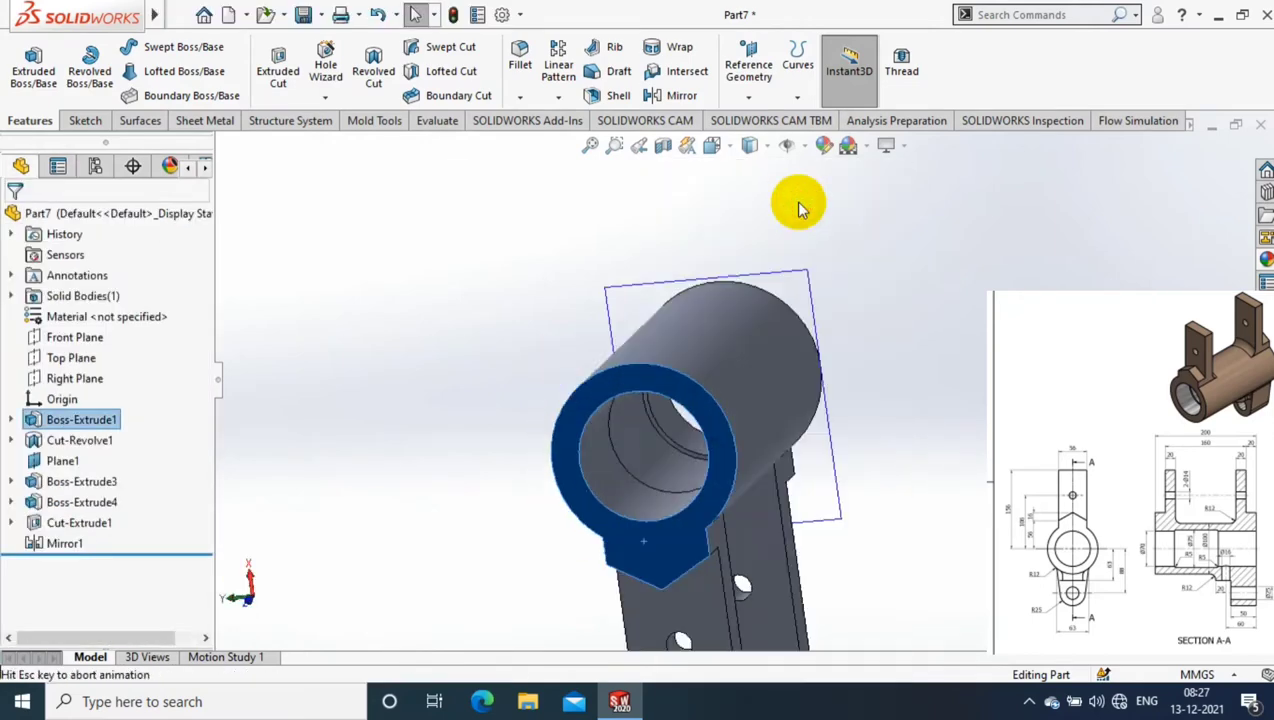
left_click(85, 120)
- Draw a circle right of the origin and dimension it to 25 mm diameter
left_click(160, 47)
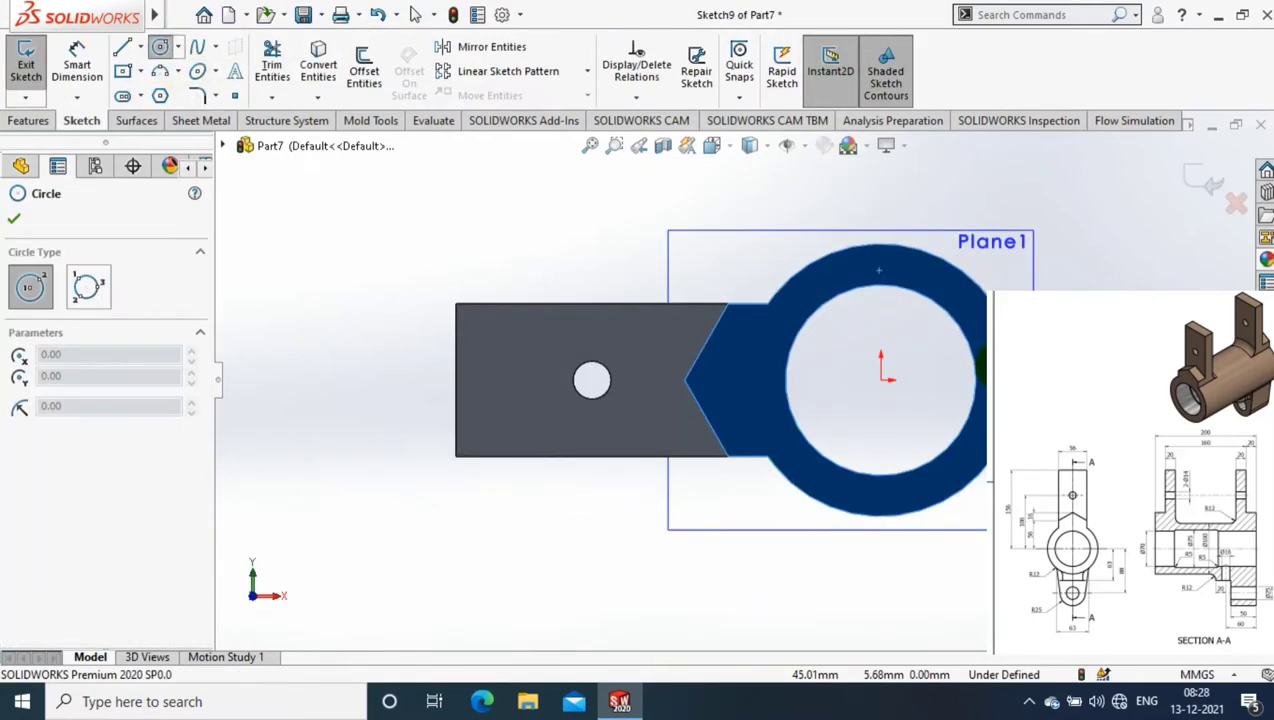
left_click(980, 372)
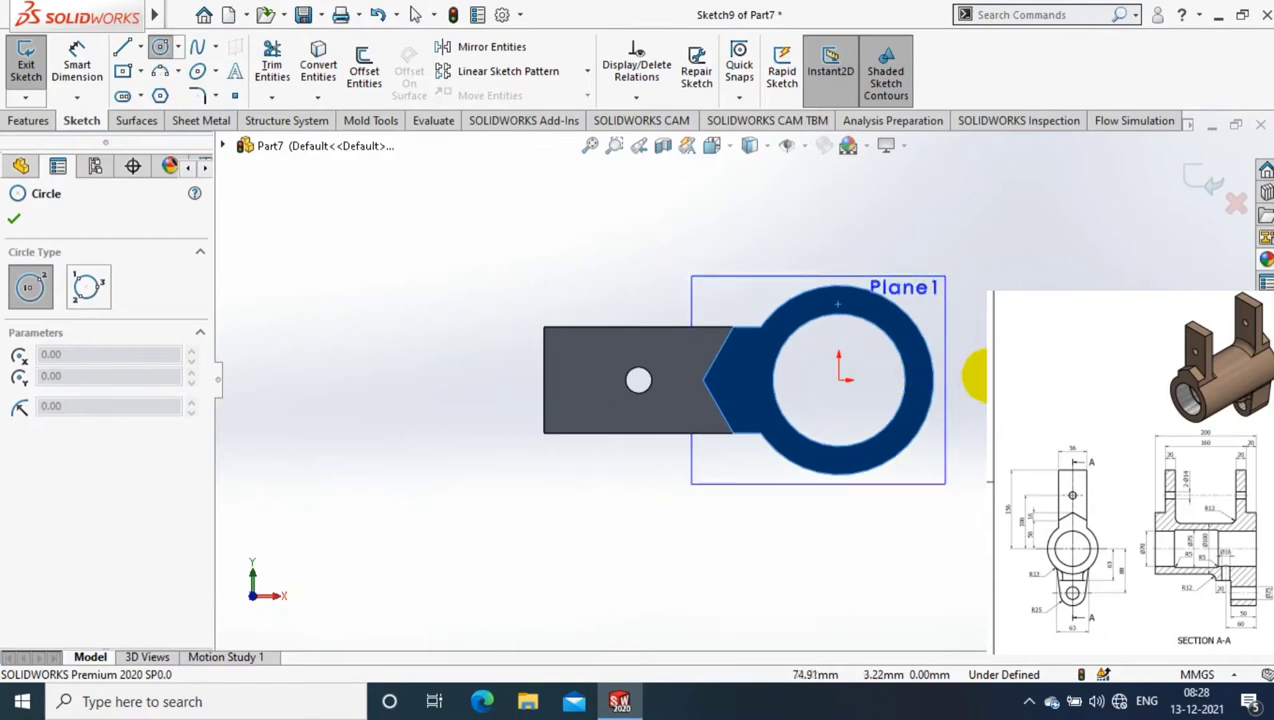
left_click(77, 60)
left_click(1020, 330)
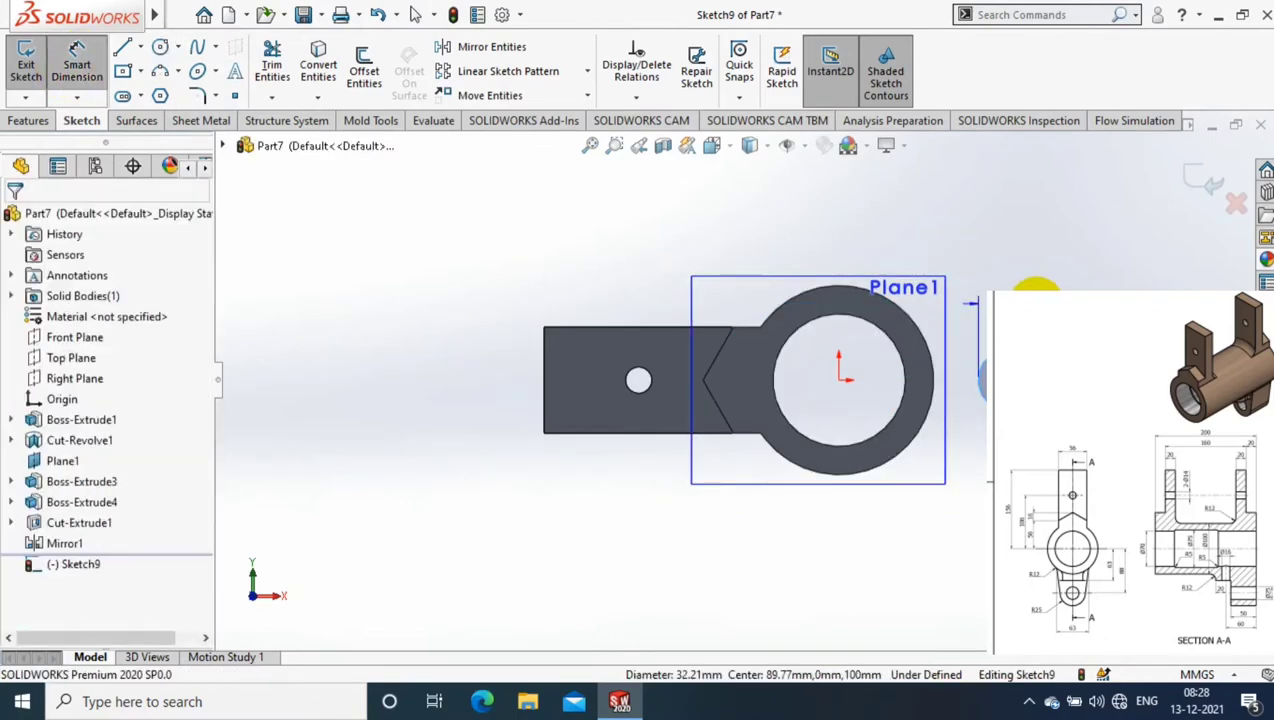
left_click(1058, 279)
type("25")
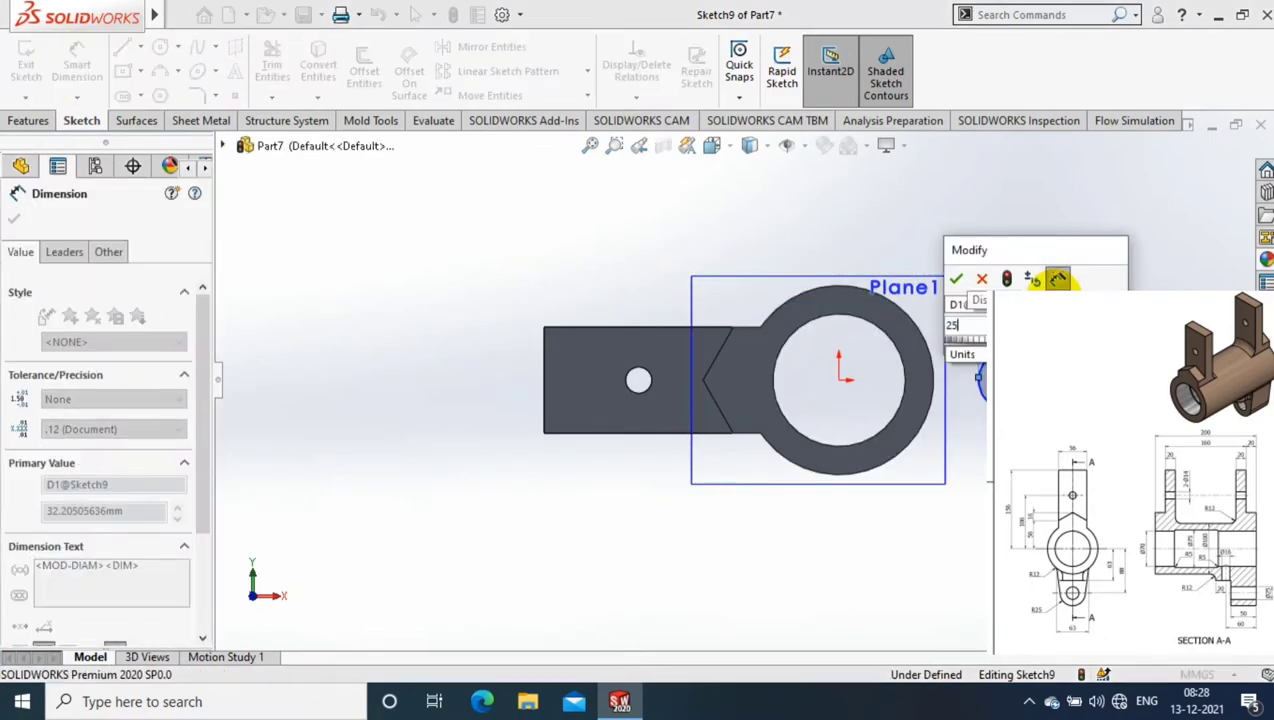
key("Return")
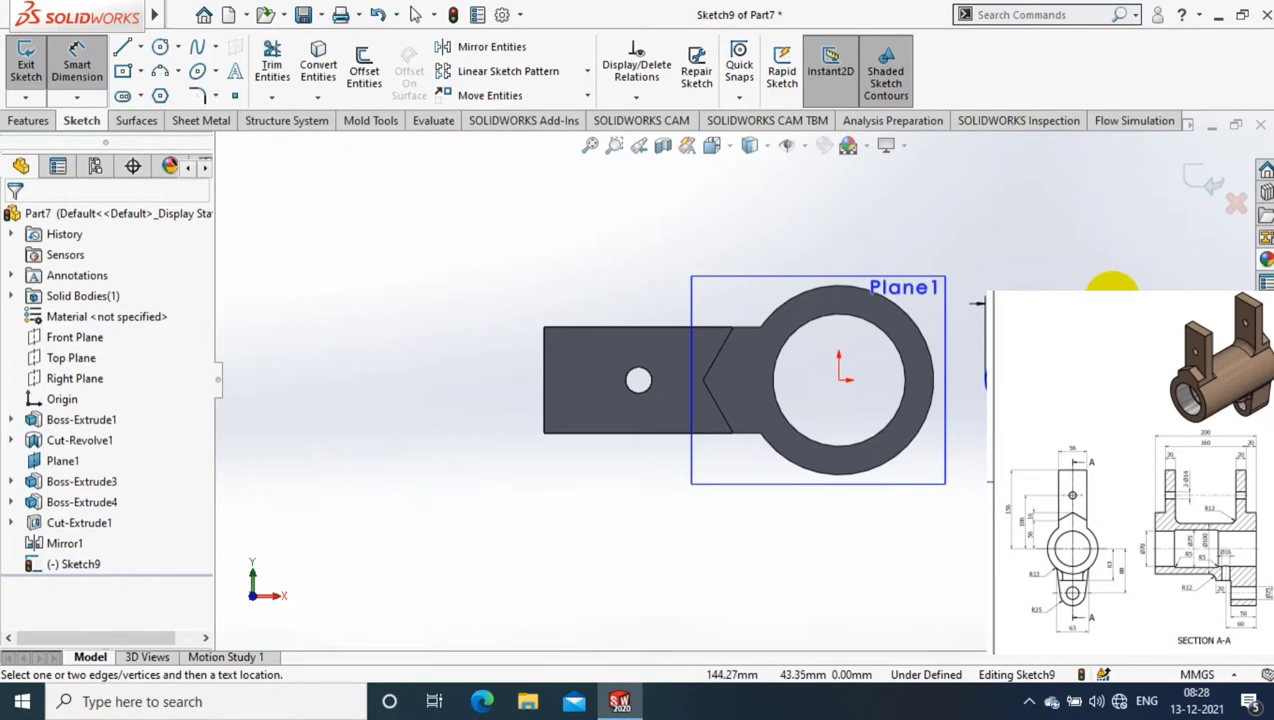
- Add the 50 mm outer circle and place its centre 88 mm from the origin
left_click(161, 50)
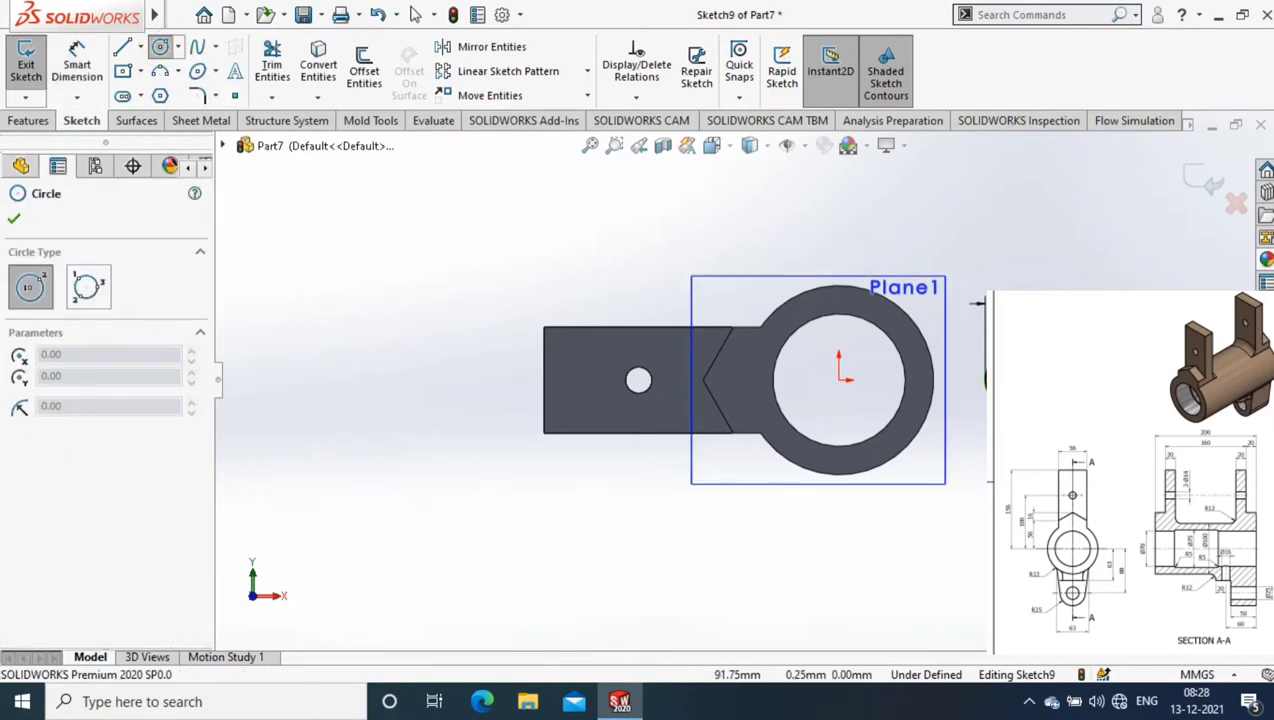
left_click(77, 65)
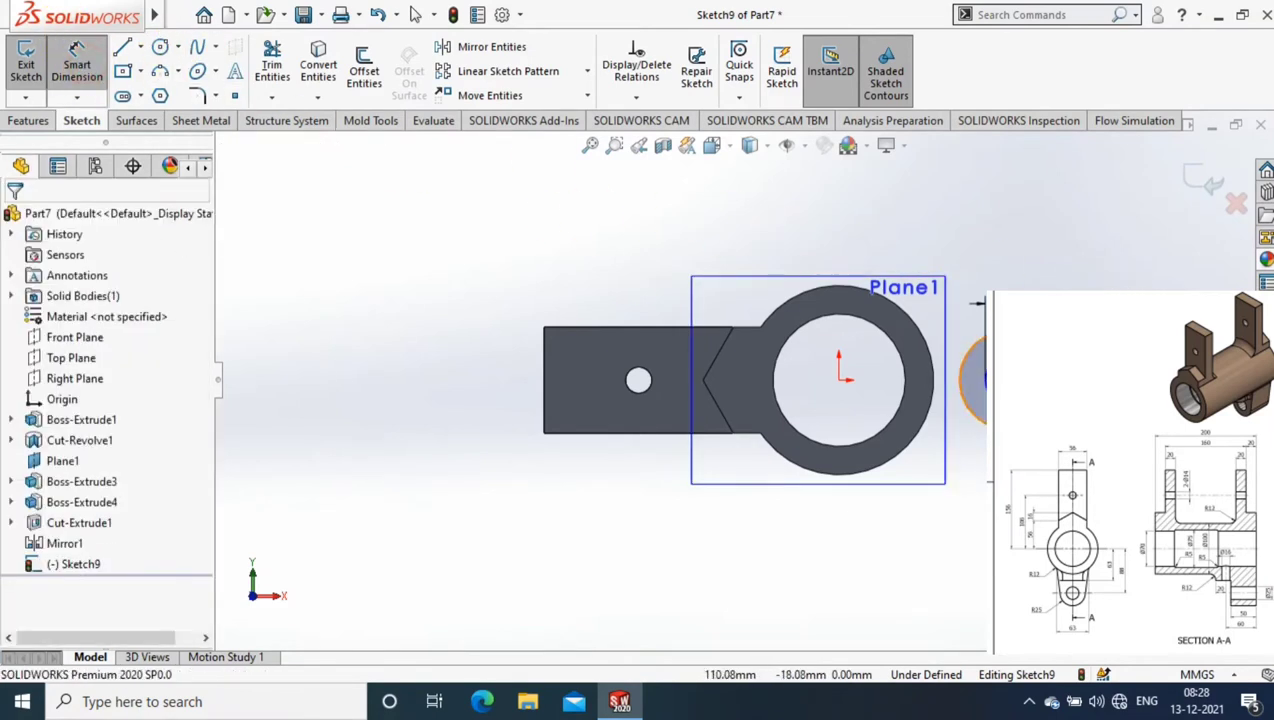
left_click(975, 520)
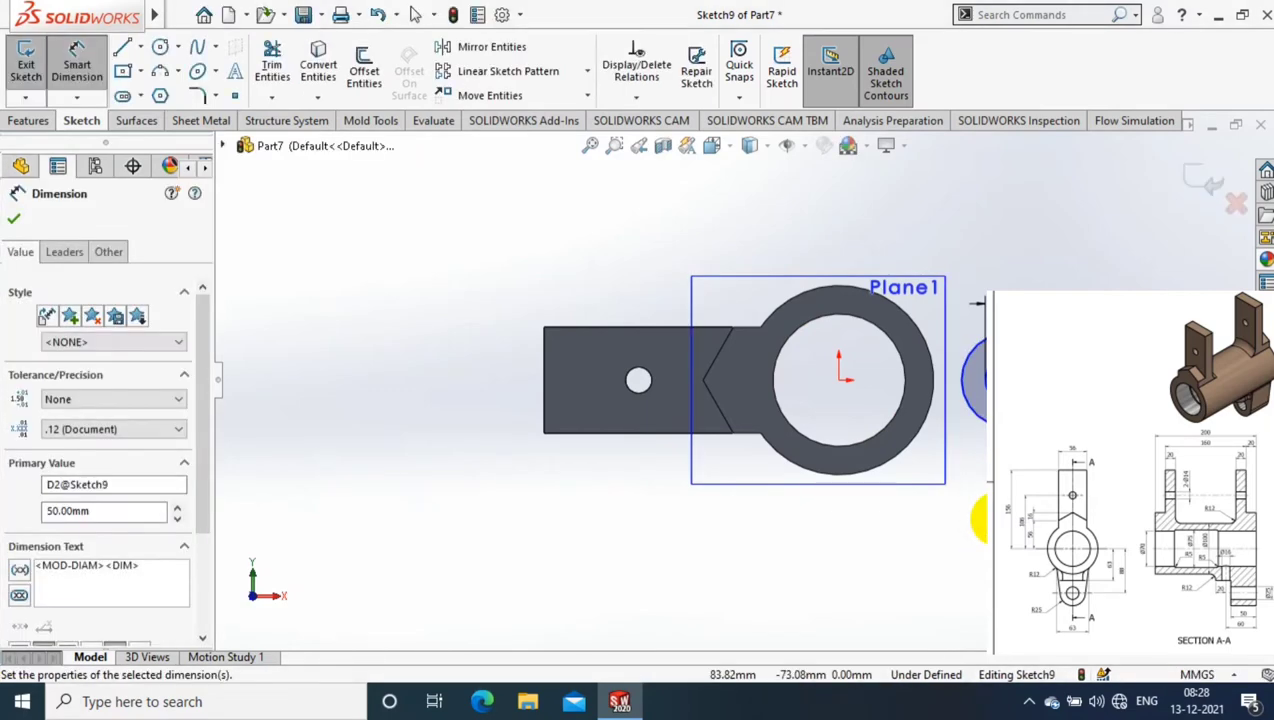
left_click(840, 381)
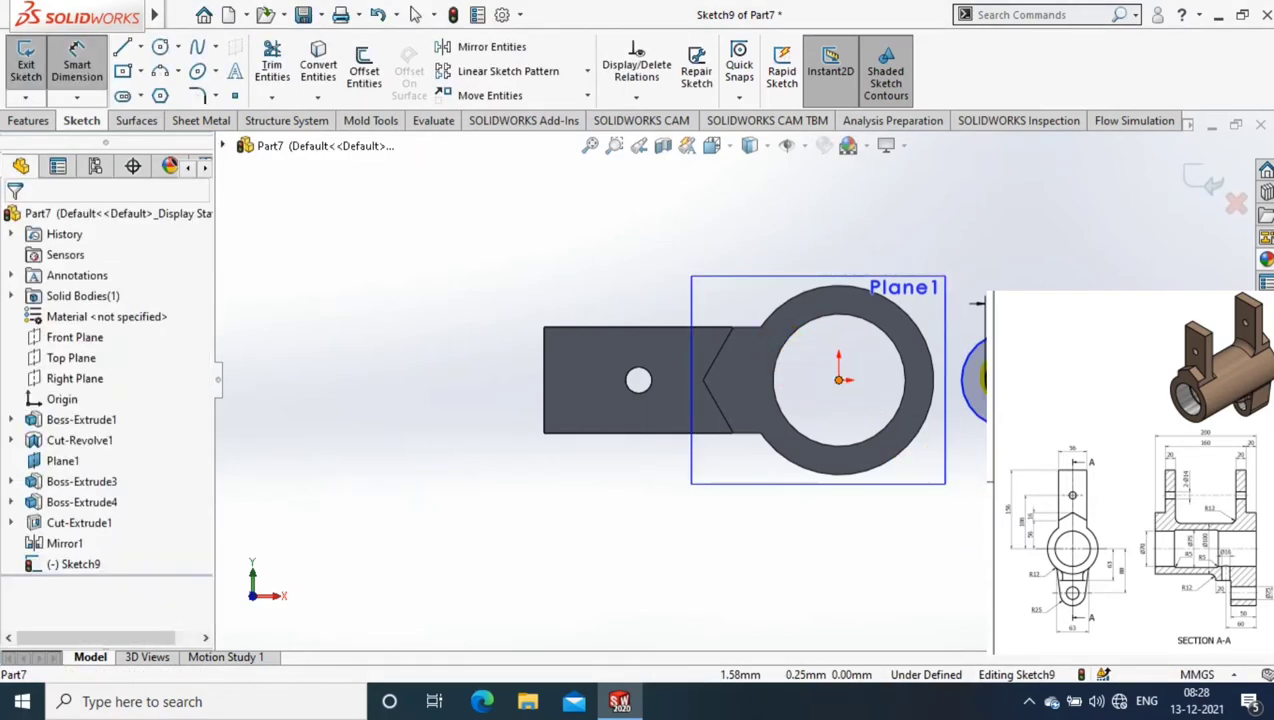
left_click(908, 558)
type("88.00mm")
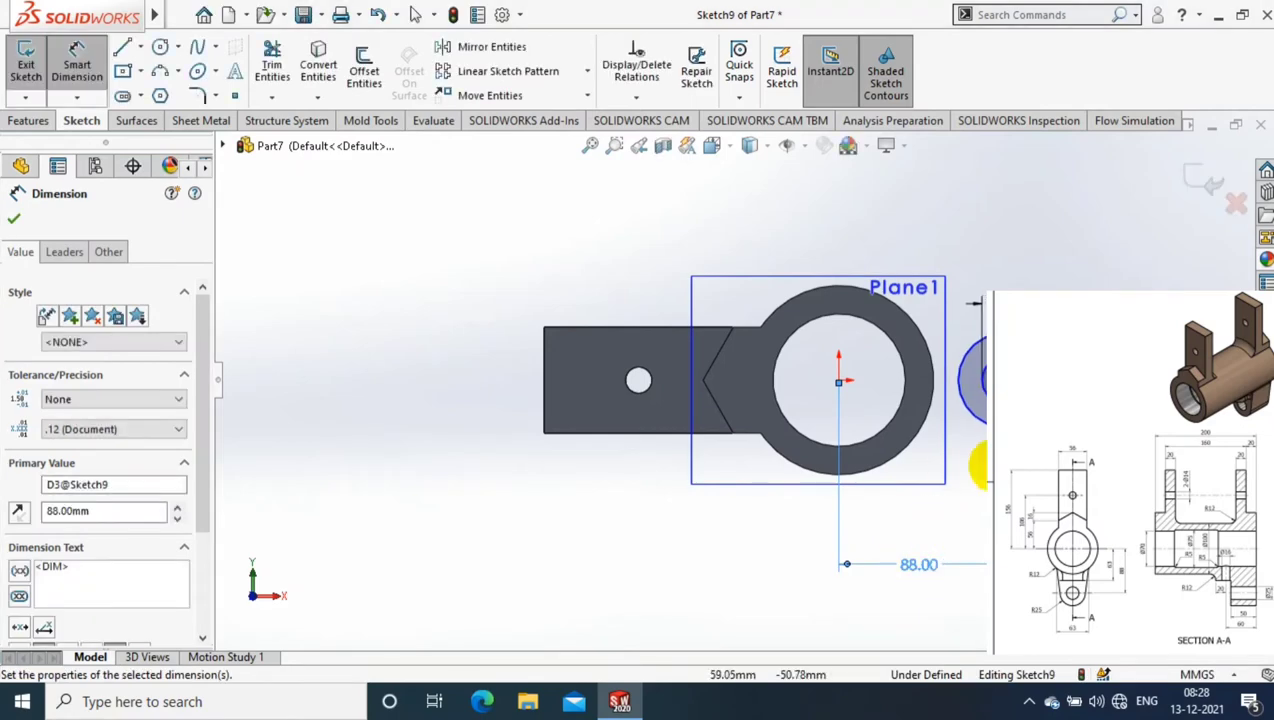
key("Return")
key("Escape")
- Make the circle centre horizontal with the origin to fully define the sketch
left_click(838, 380)
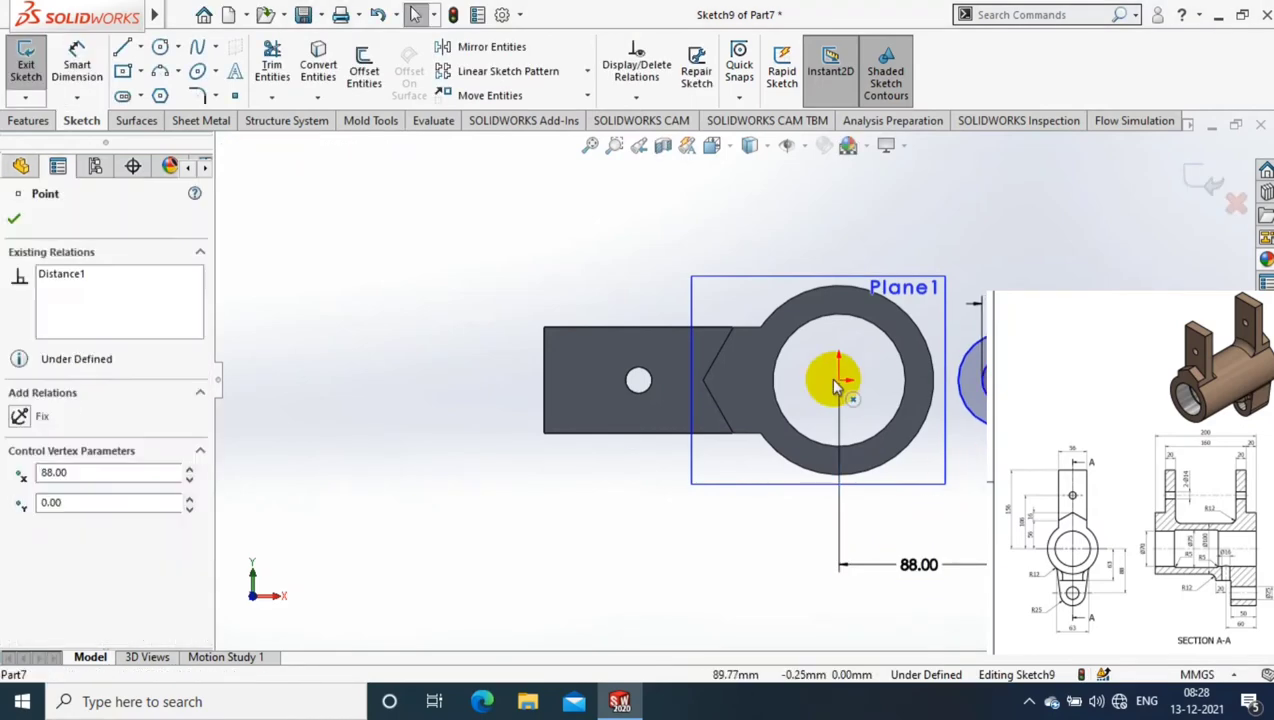
left_click(838, 380, "ctrl")
left_click(20, 521)
left_click(455, 290)
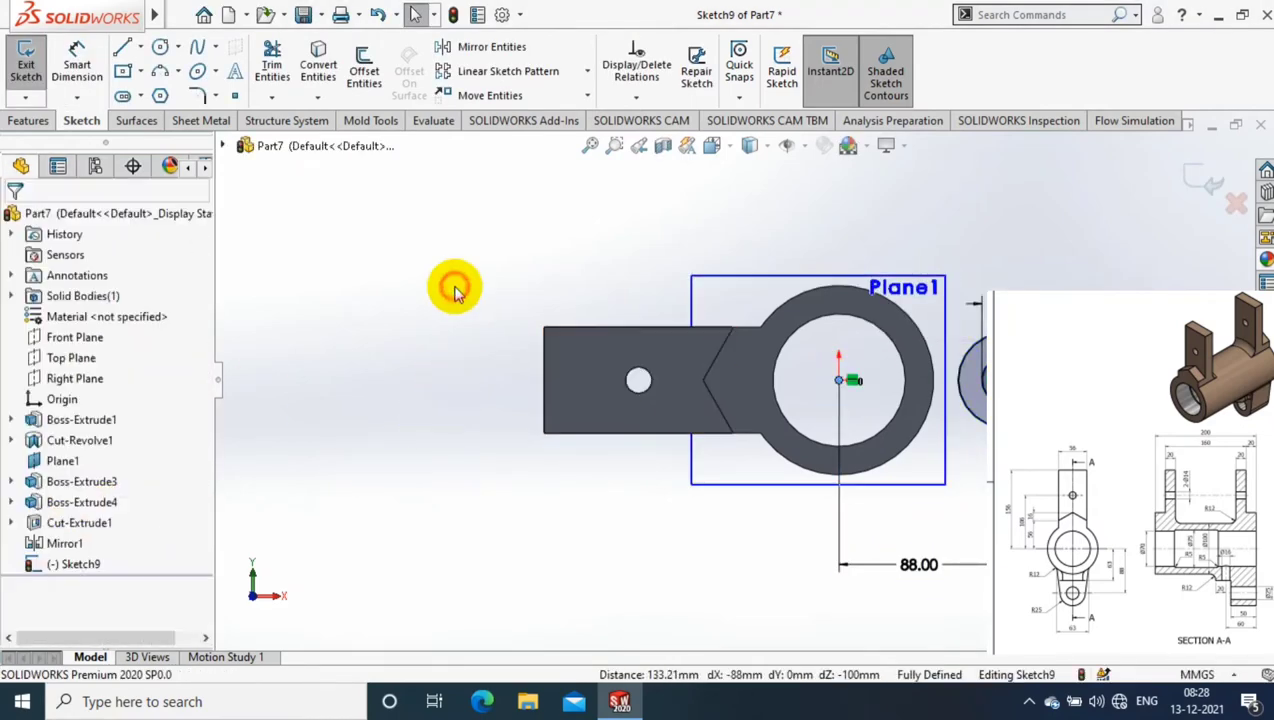
scroll(447, 239, "down", 3)
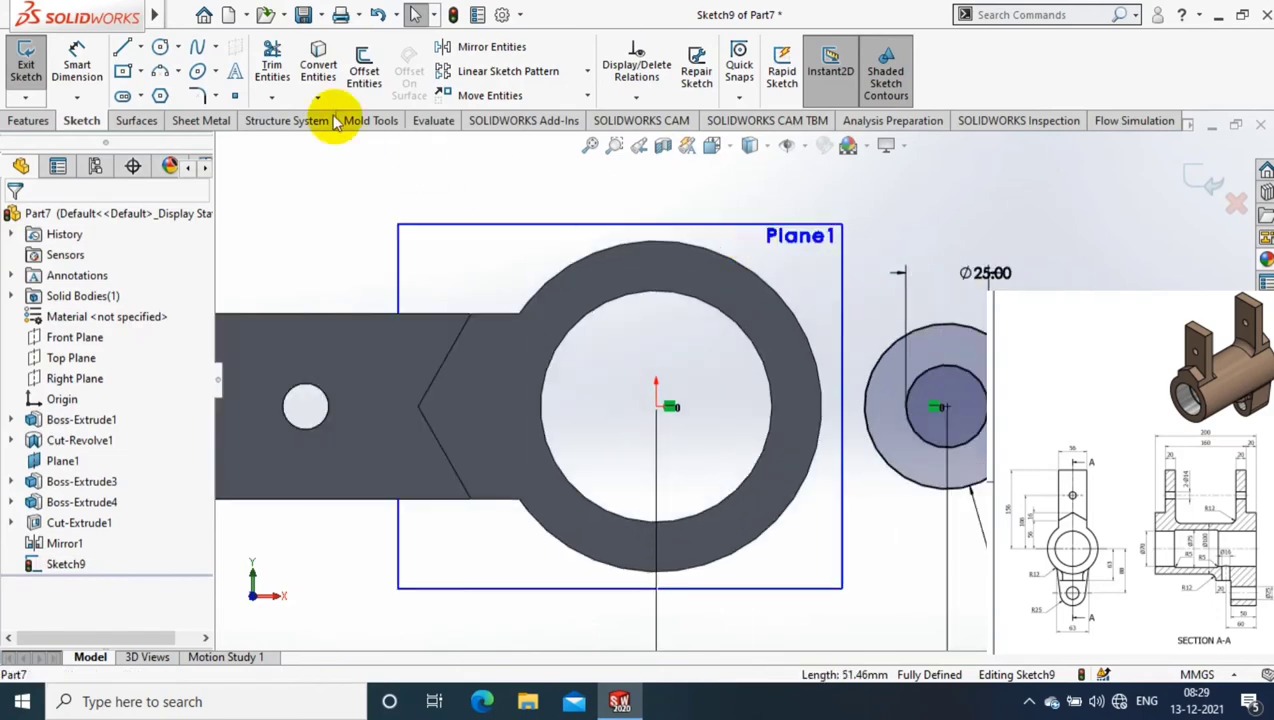
- Draw a tangent line from the lug circle to the ring edge, 31.50 mm above the origin
left_click(135, 50)
left_click(947, 326)
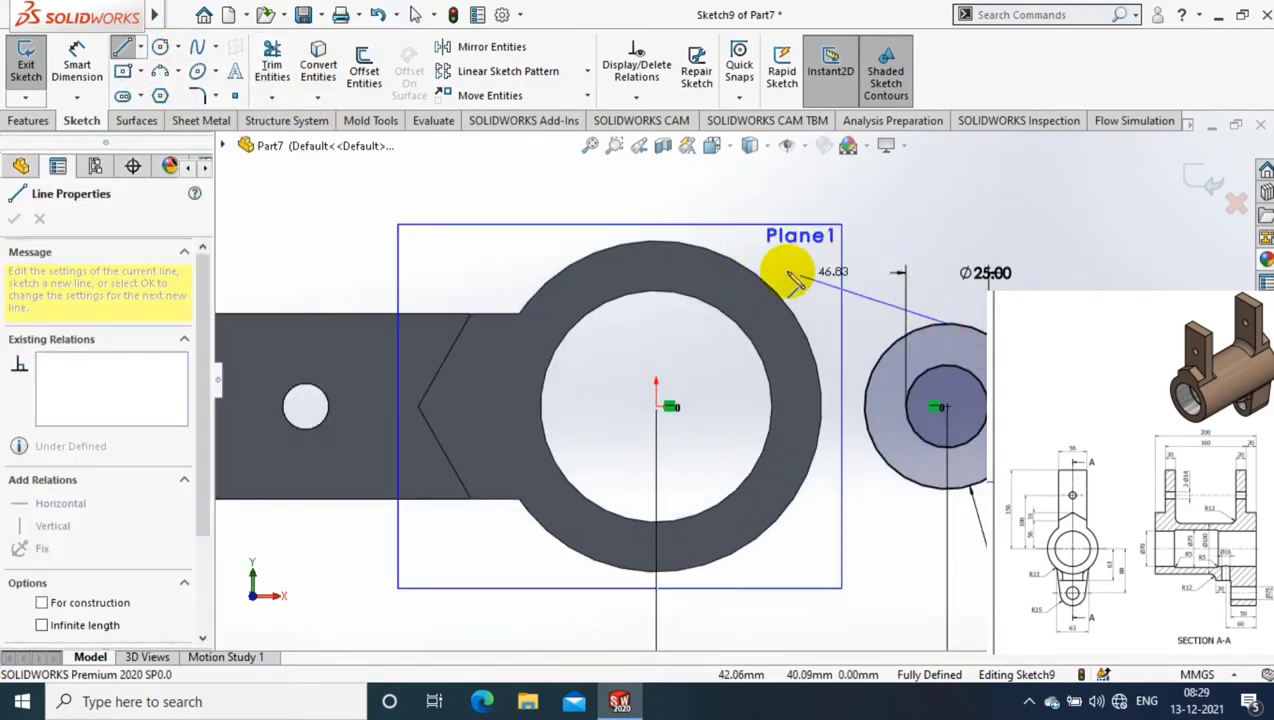
left_click(755, 287)
key("Escape")
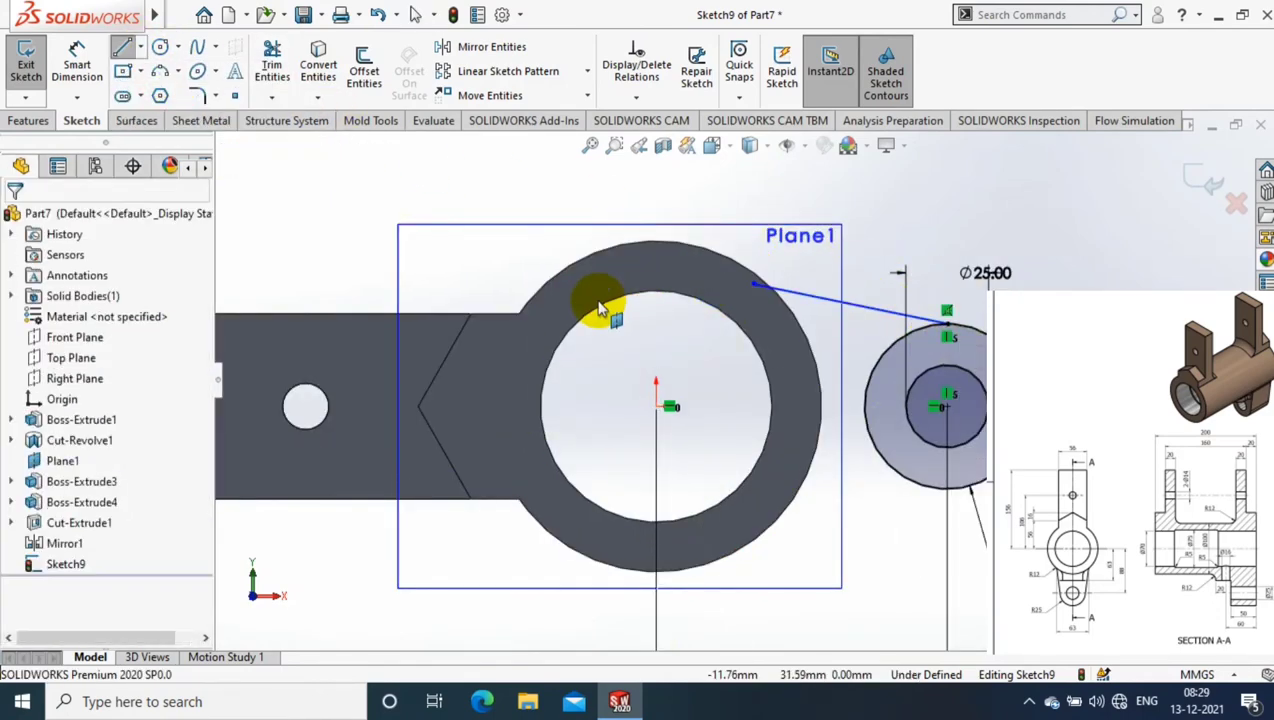
left_click(95, 65)
left_click(683, 396)
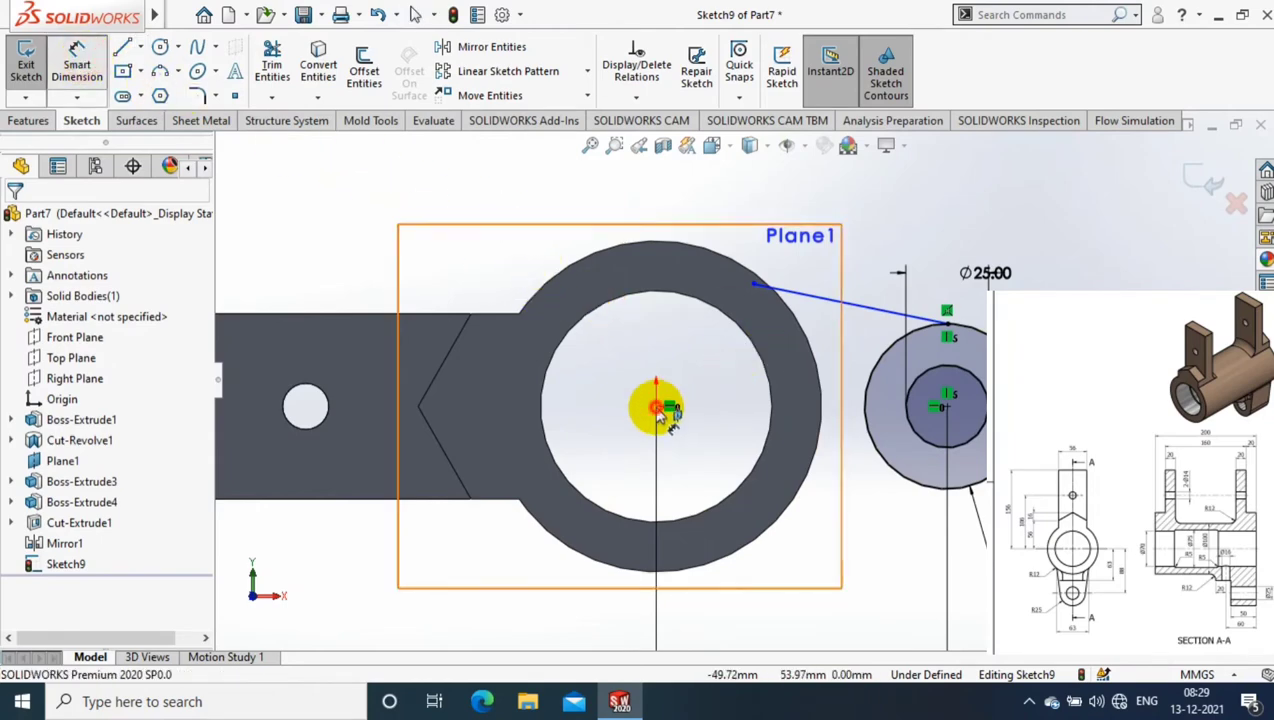
left_click(755, 286)
left_click(600, 333)
type("6")
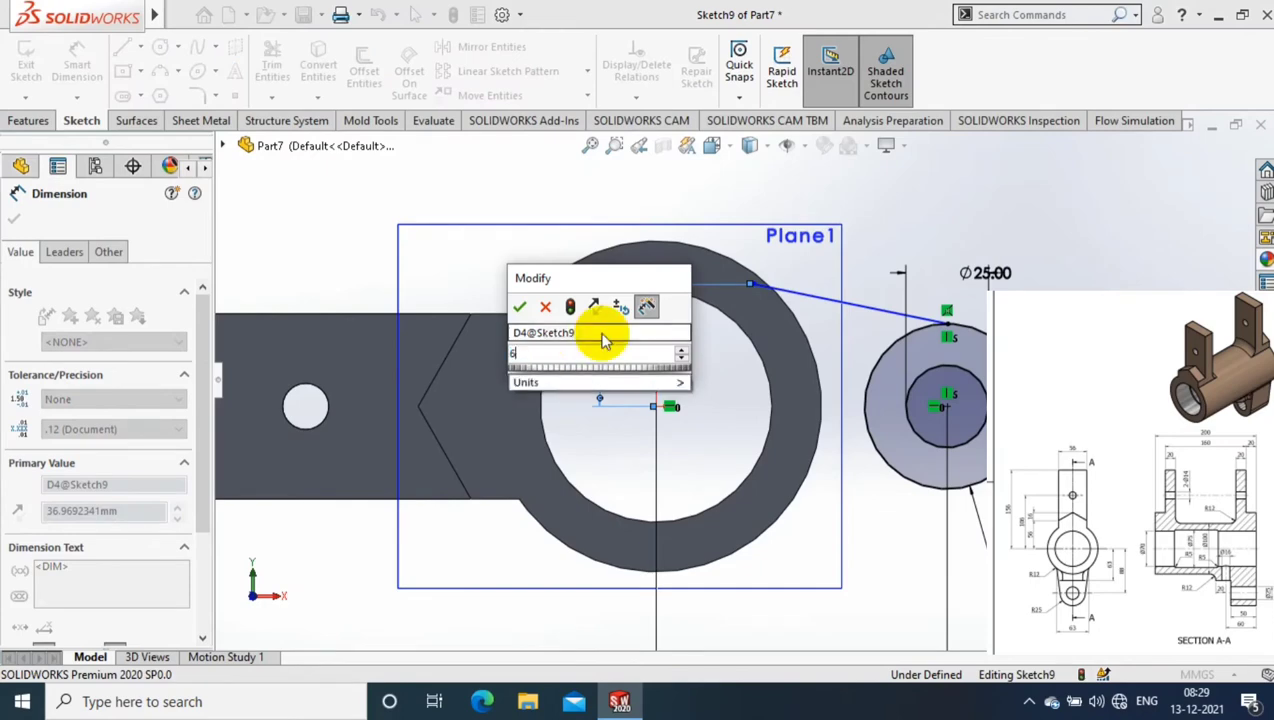
type("31.5")
key("Return")
- Draw a horizontal centerline from the ring's centre toward the lug
left_click(1100, 233)
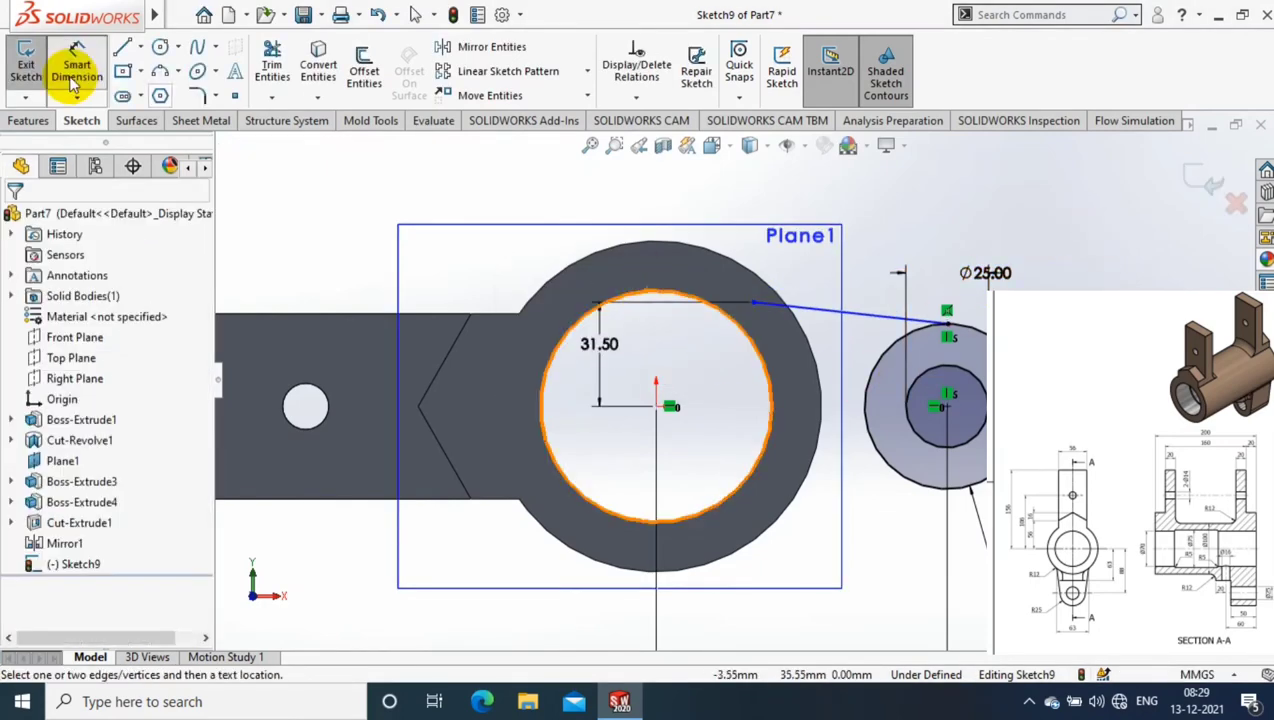
left_click(140, 47)
left_click(175, 94)
left_click(656, 405)
left_click(740, 415)
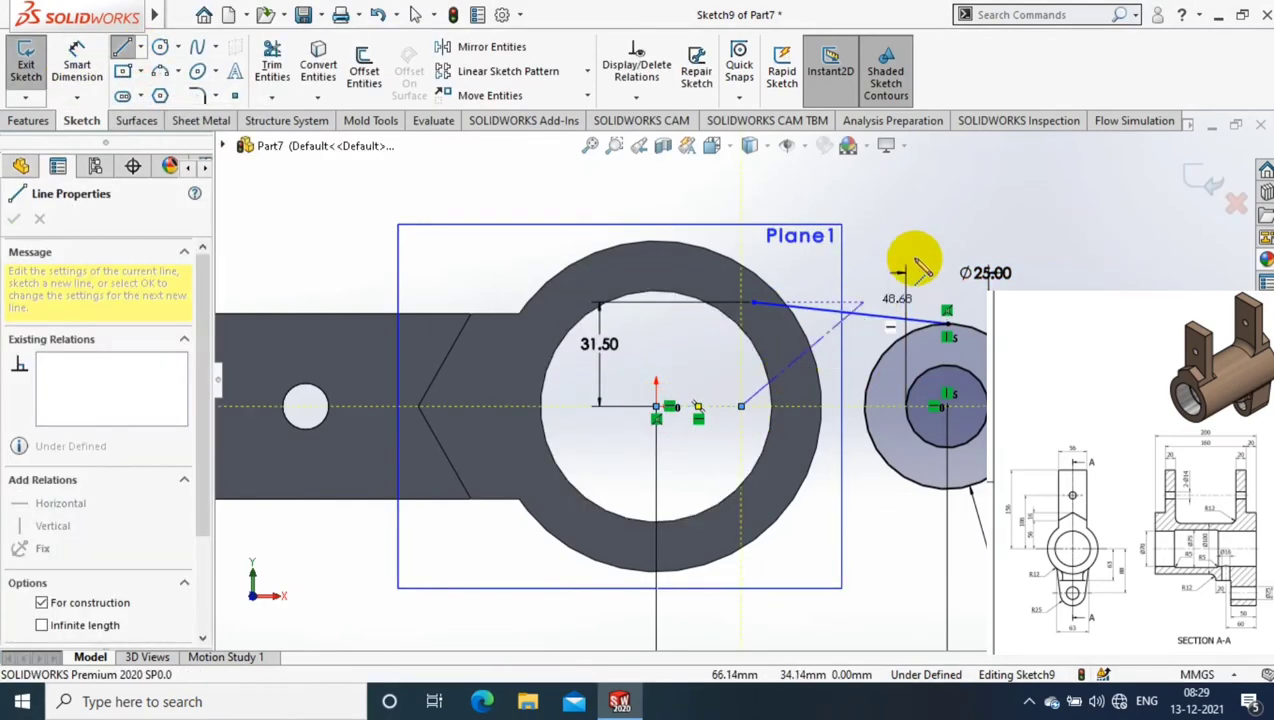
key("Escape")
- Mirror the slanted line about the centerline and convert the ring's outer edge to sketch geometry
left_click(491, 52)
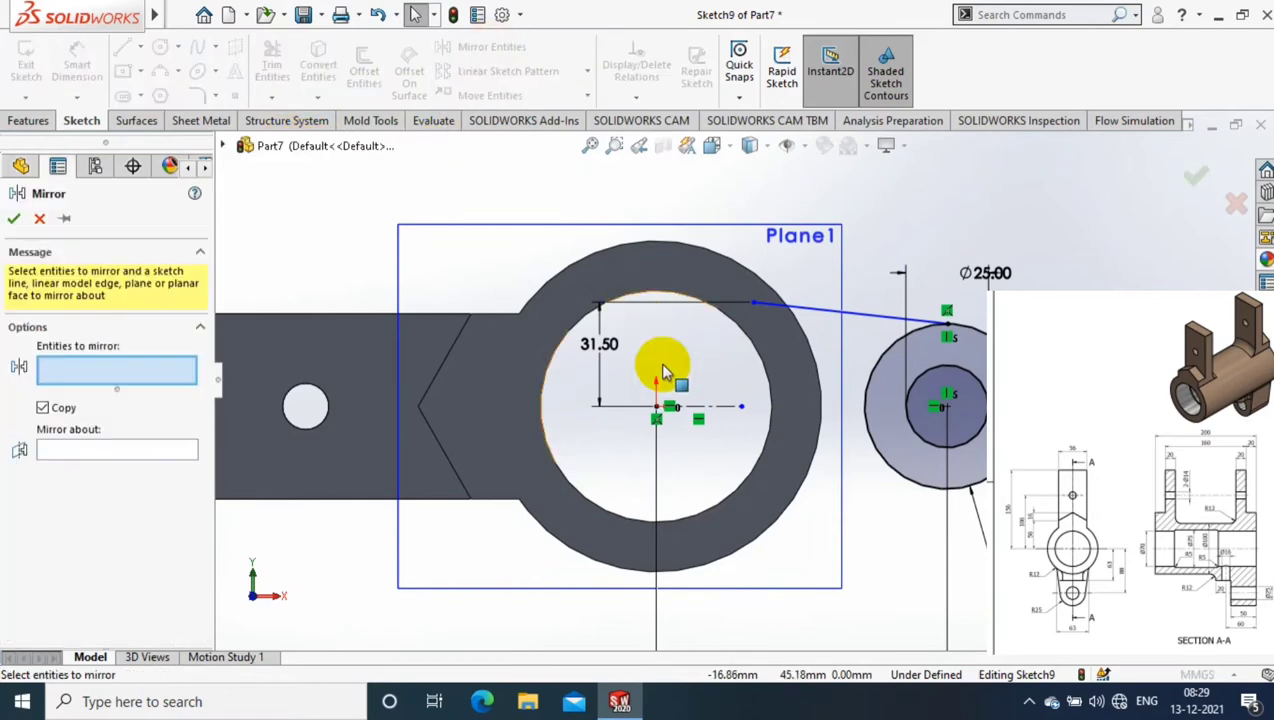
left_click(825, 311)
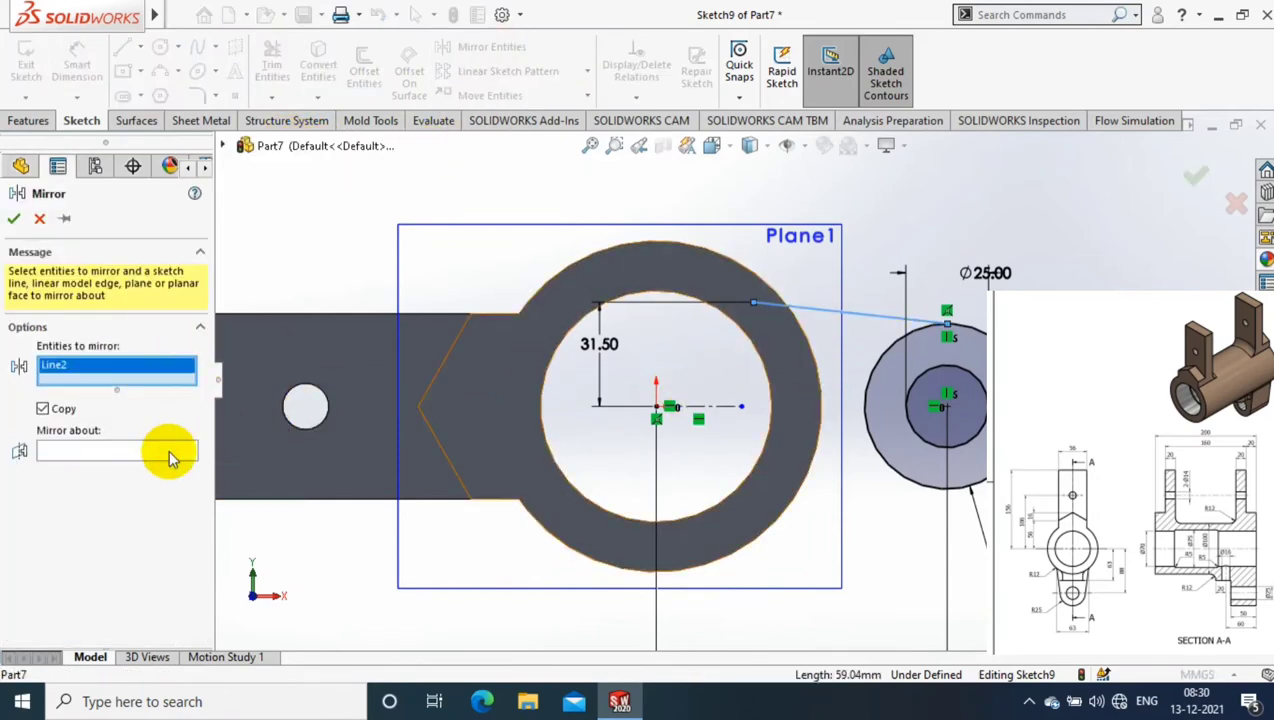
left_click(170, 452)
left_click(715, 406)
left_click(14, 218)
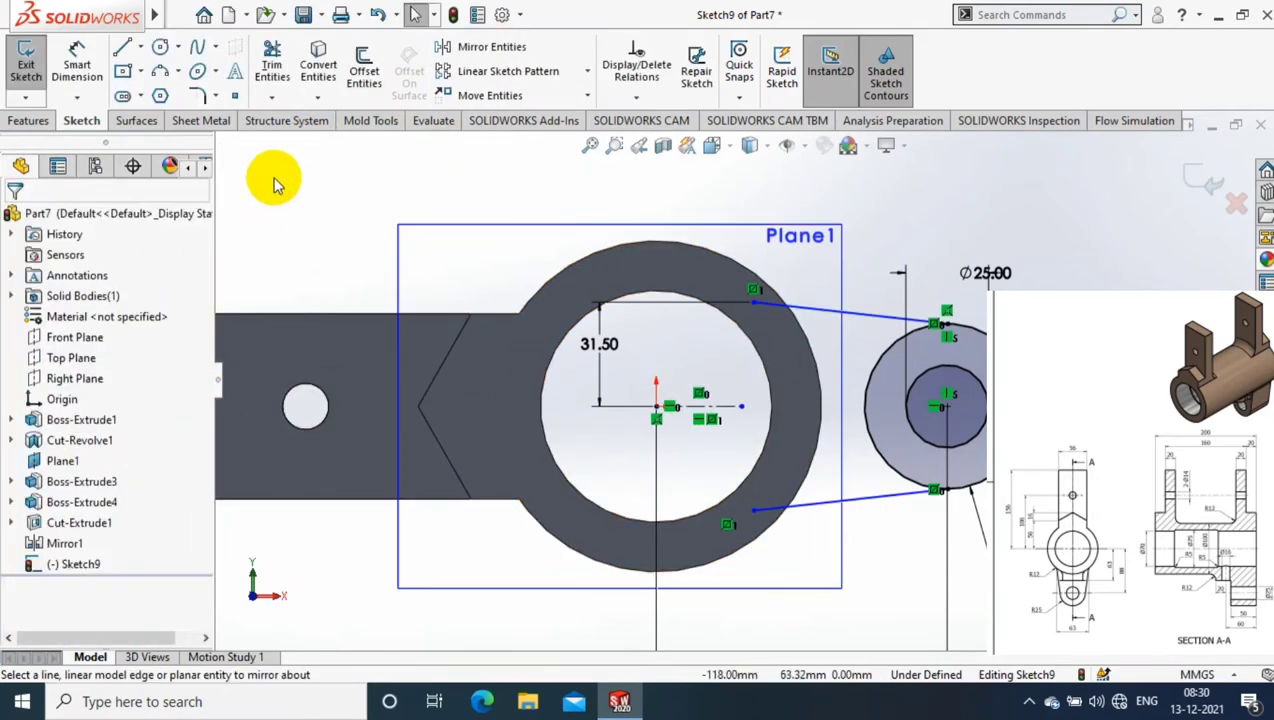
left_click(314, 100)
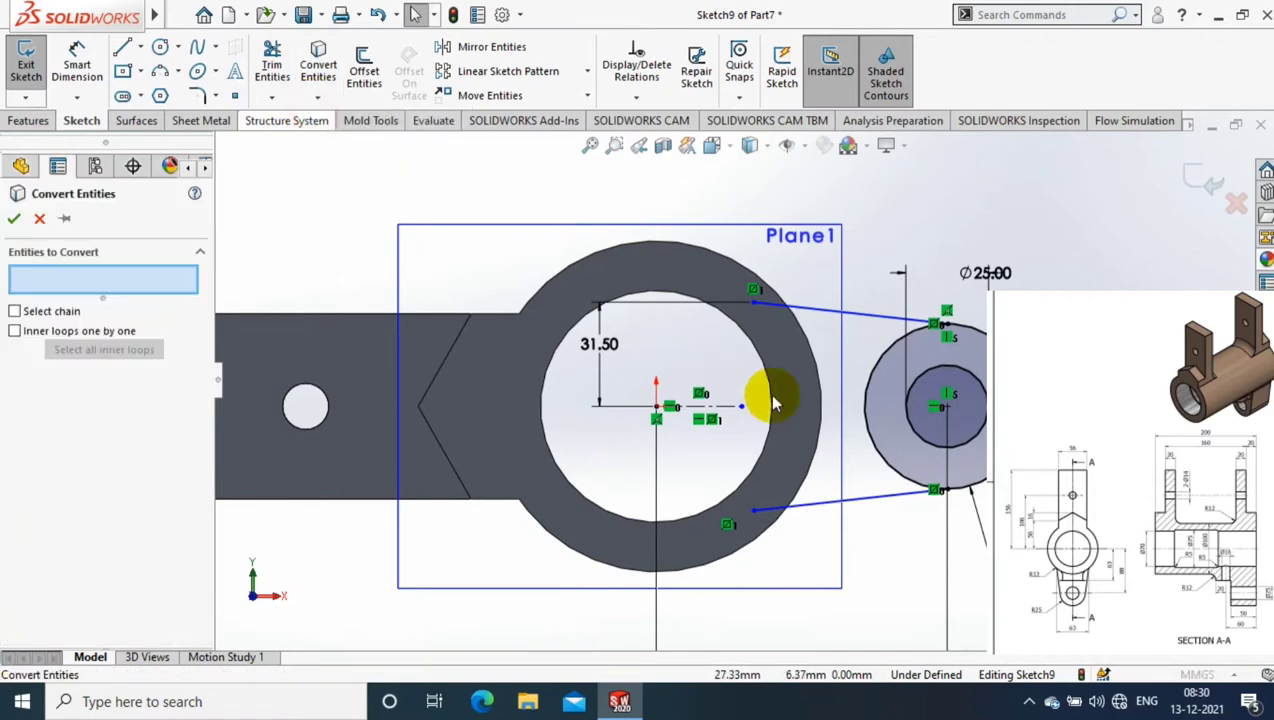
left_click(818, 372)
left_click(14, 220)
- Trim the outer circle arcs and dimension the upper line endpoint 31.50 mm from the centre
left_click(272, 65)
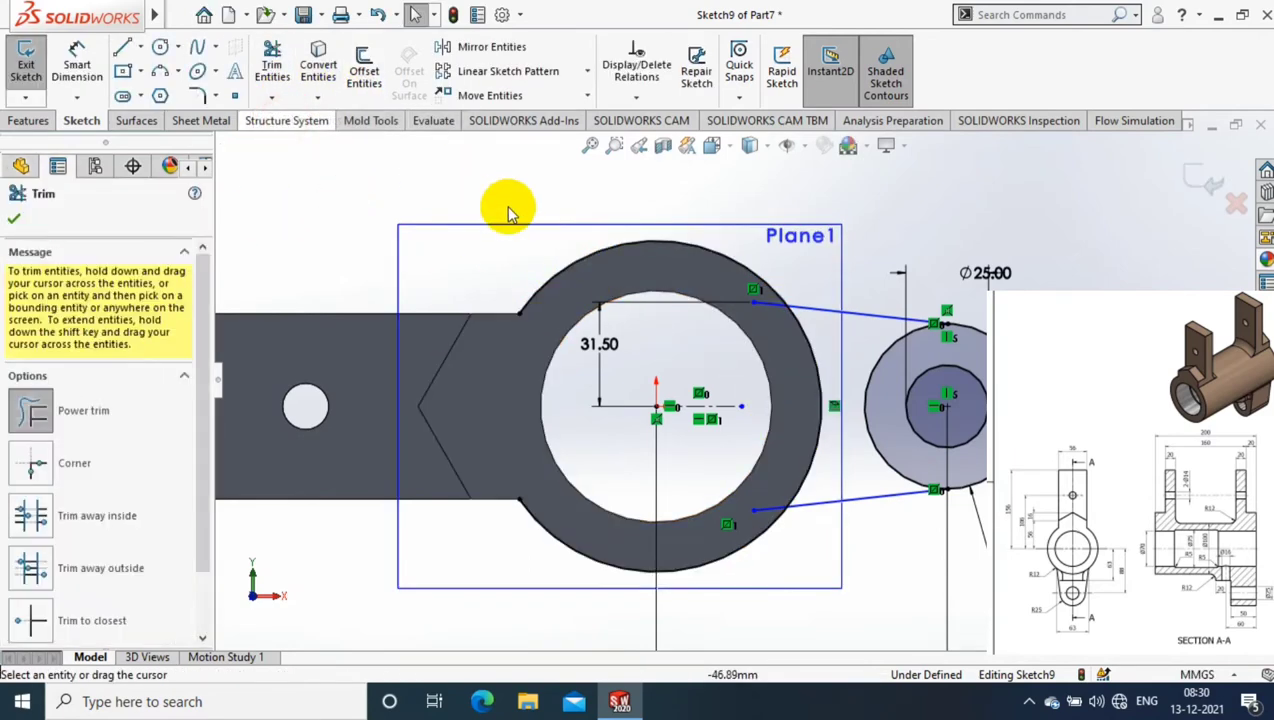
mouse_move(569, 296)
left_mouse_down()
mouse_move(569, 541)
mouse_move(825, 320)
mouse_move(762, 492)
left_mouse_up()
left_click(76, 62)
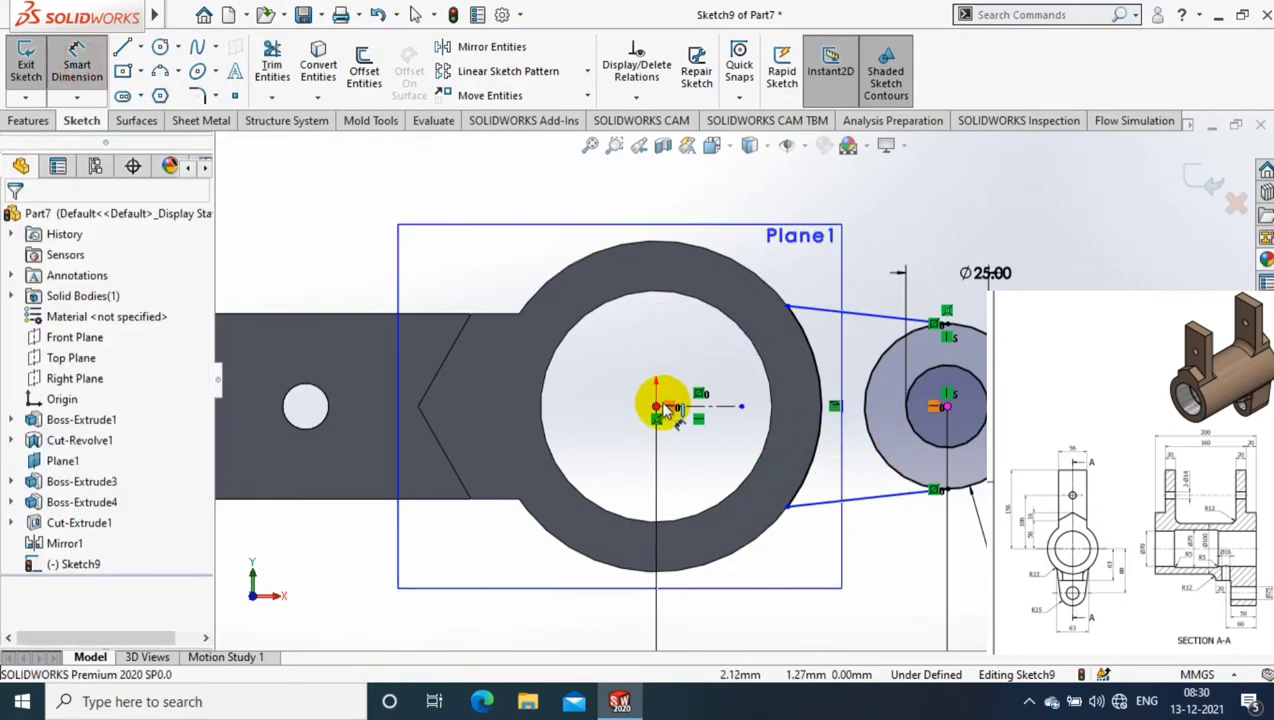
left_click(656, 406)
left_click(786, 306)
left_click(600, 355)
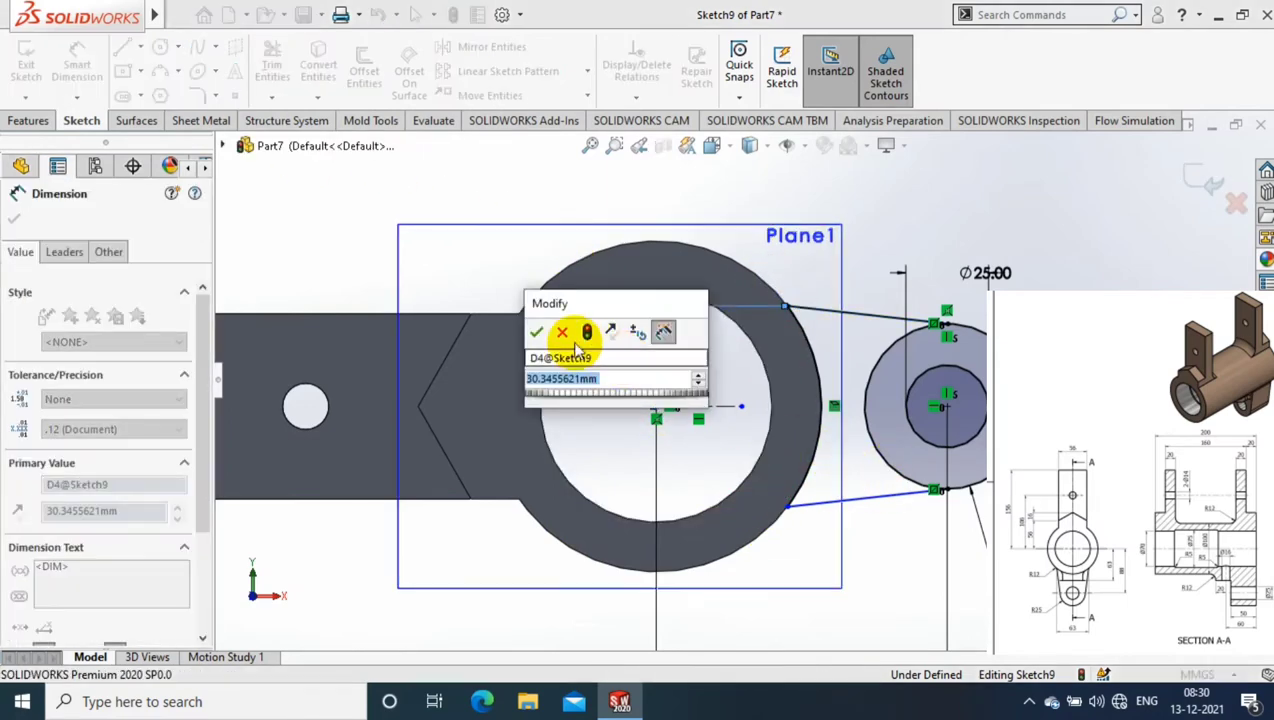
left_click(565, 335)
left_click(507, 268)
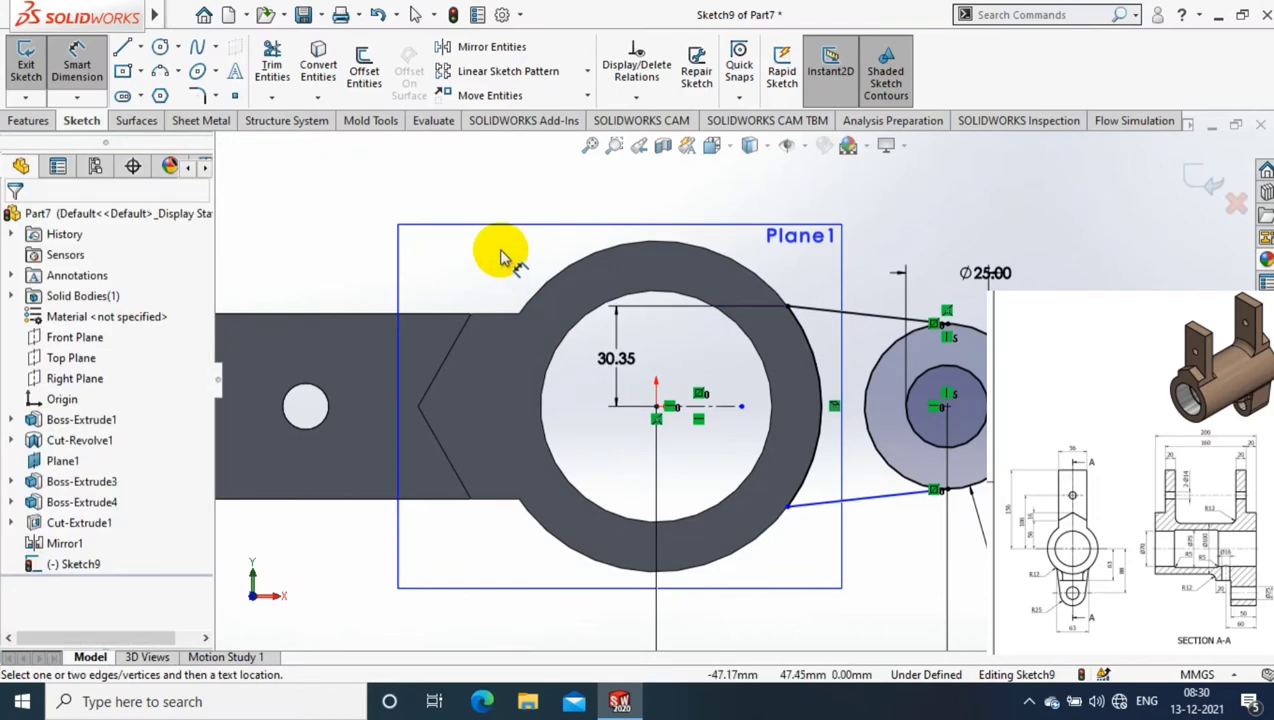
double_click(608, 357)
type("31.5")
key("Return")
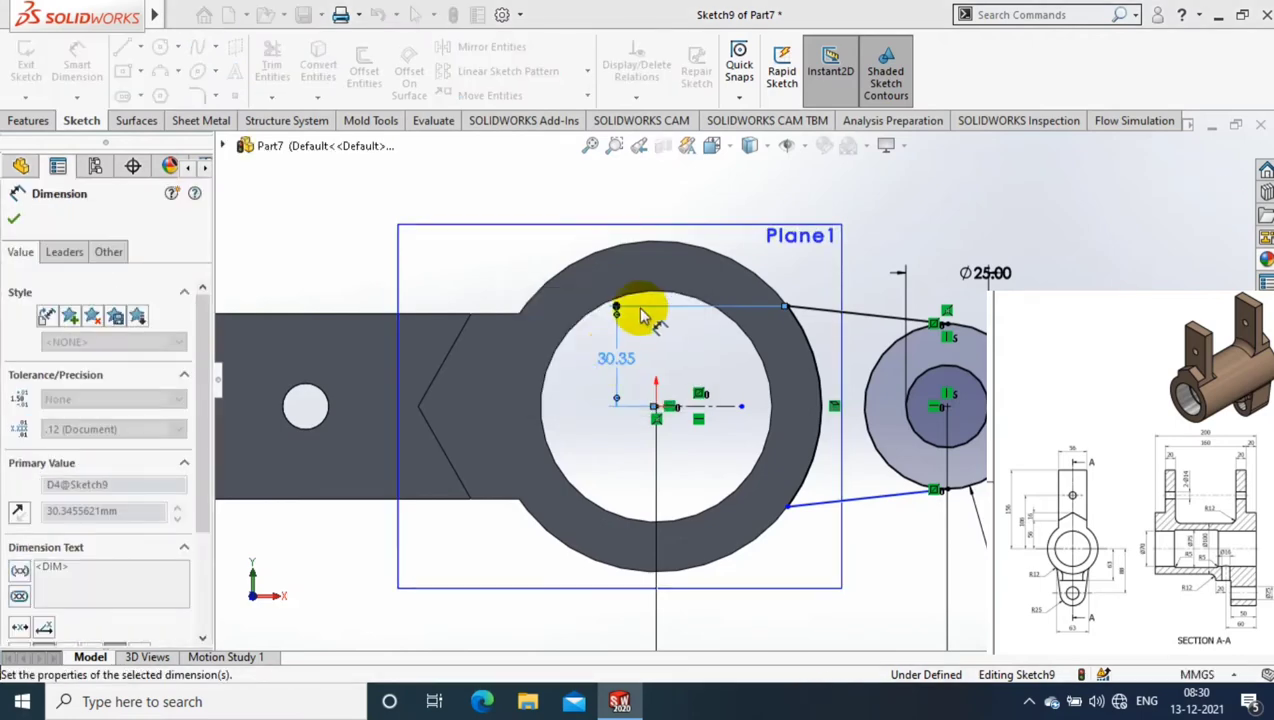
- Dimension the lower line endpoint 31.50 mm from the centre, fully defining the sketch
left_click(655, 406)
left_click(787, 507)
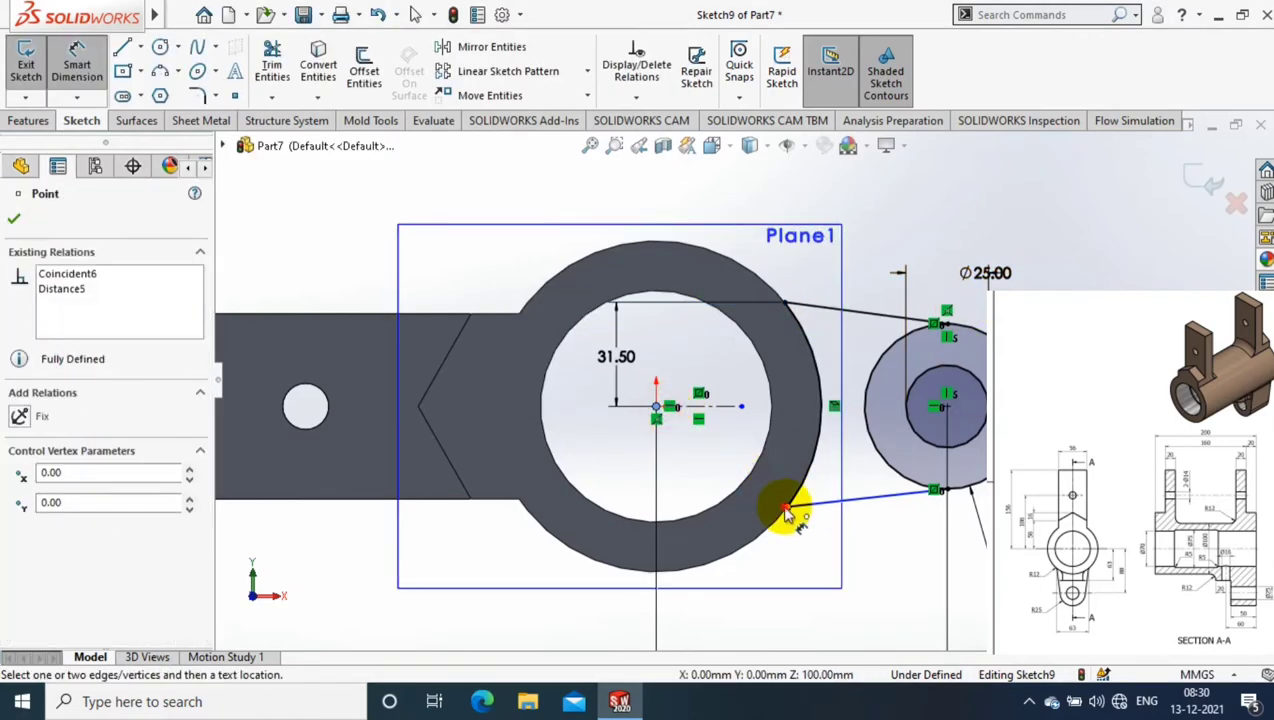
left_click(593, 467)
type("31.5")
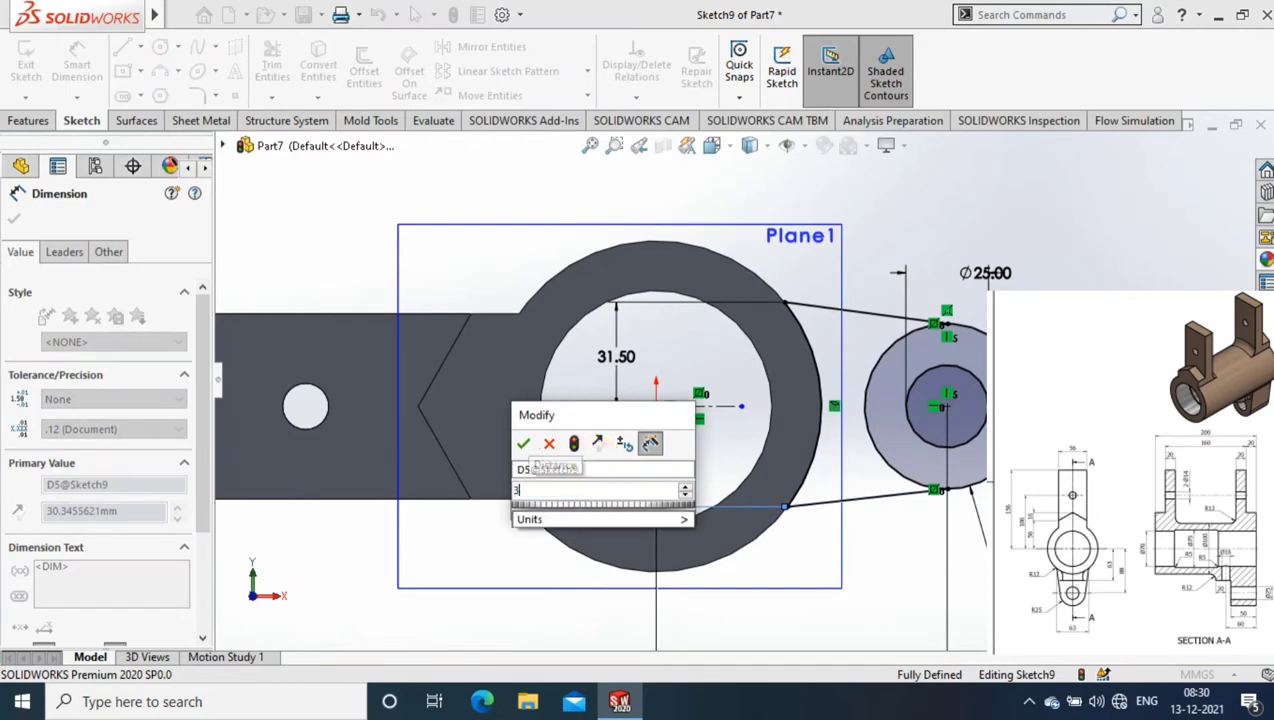
key("Return")
left_click(1122, 272)
scroll(975, 370, "up", 3)
mouse_move(975, 370)
middle_mouse_down()
mouse_move(748, 372)
mouse_move(825, 421)
mouse_move(633, 585)
middle_mouse_up()
scroll(633, 585, "down", 3)
- Extrude both Sketch9 regions, reversed toward the cylinder, into a lug with a through hole
left_click(28, 120)
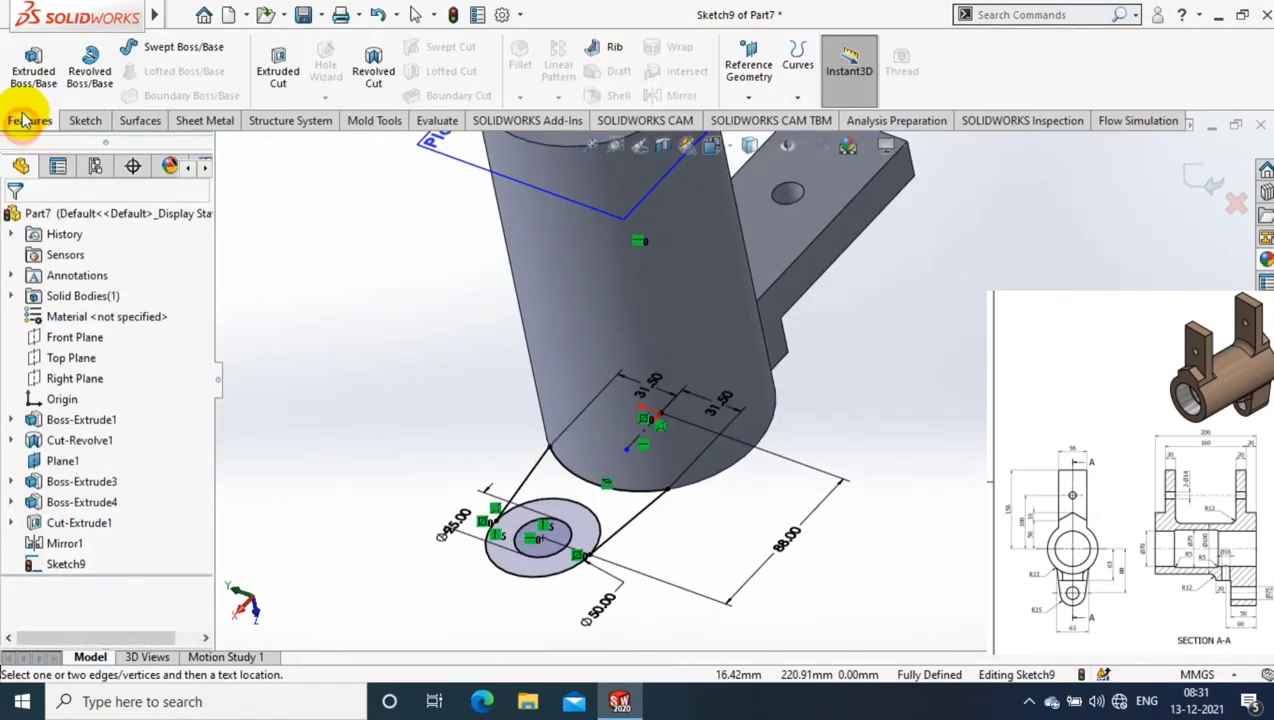
left_click(33, 65)
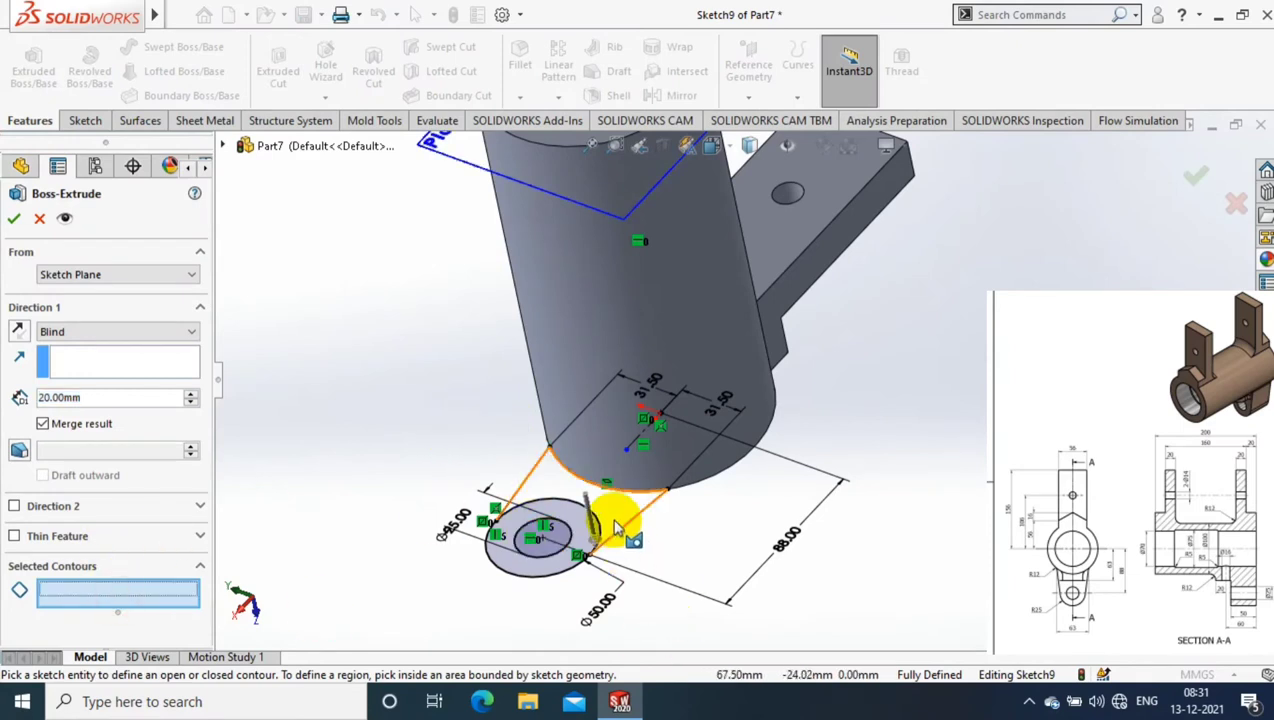
left_click(625, 505)
left_click(548, 578)
left_click(72, 370)
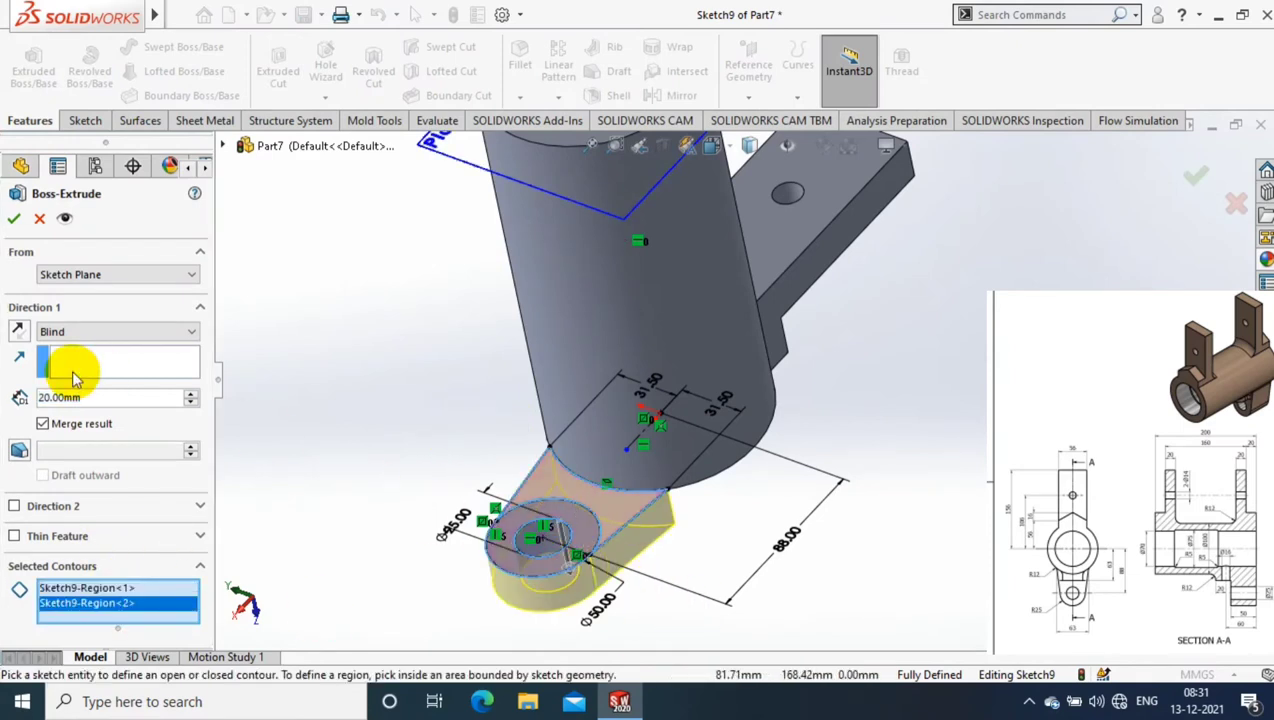
left_click(17, 334)
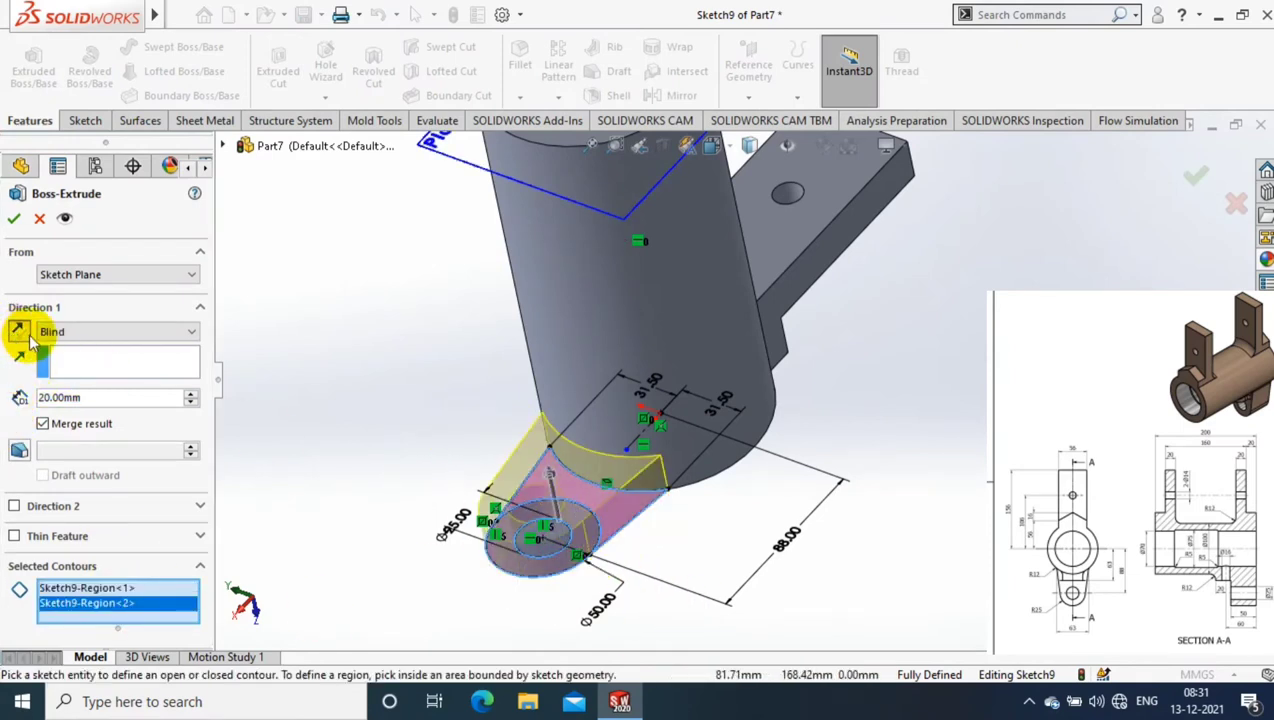
type("10")
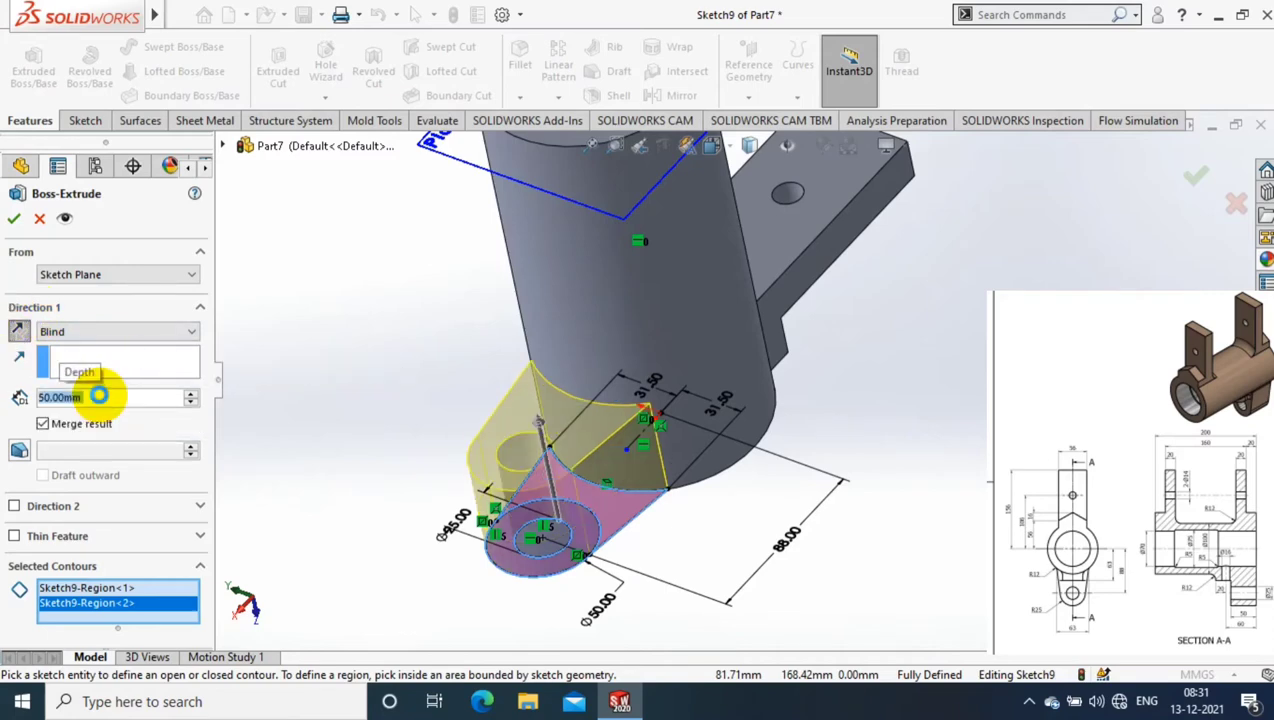
key("Return")
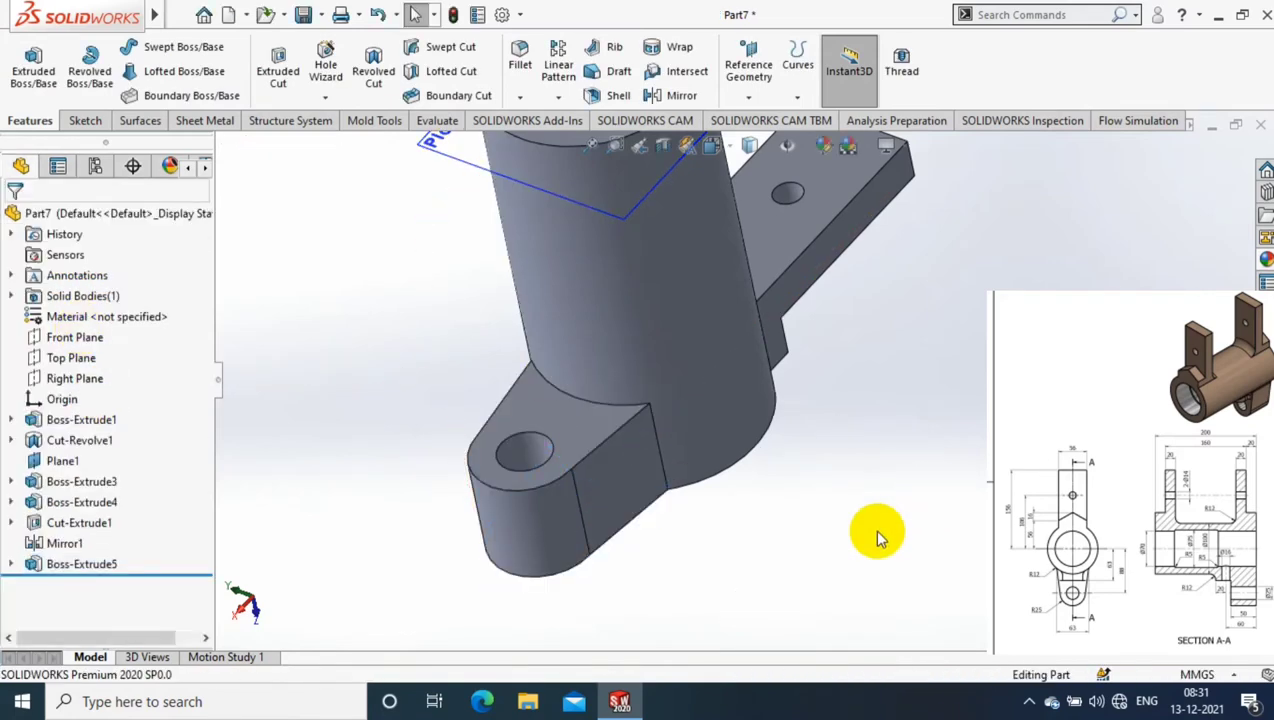
- Turn the view Normal To the lug's top face
right_click(529, 418)
left_click(663, 193)
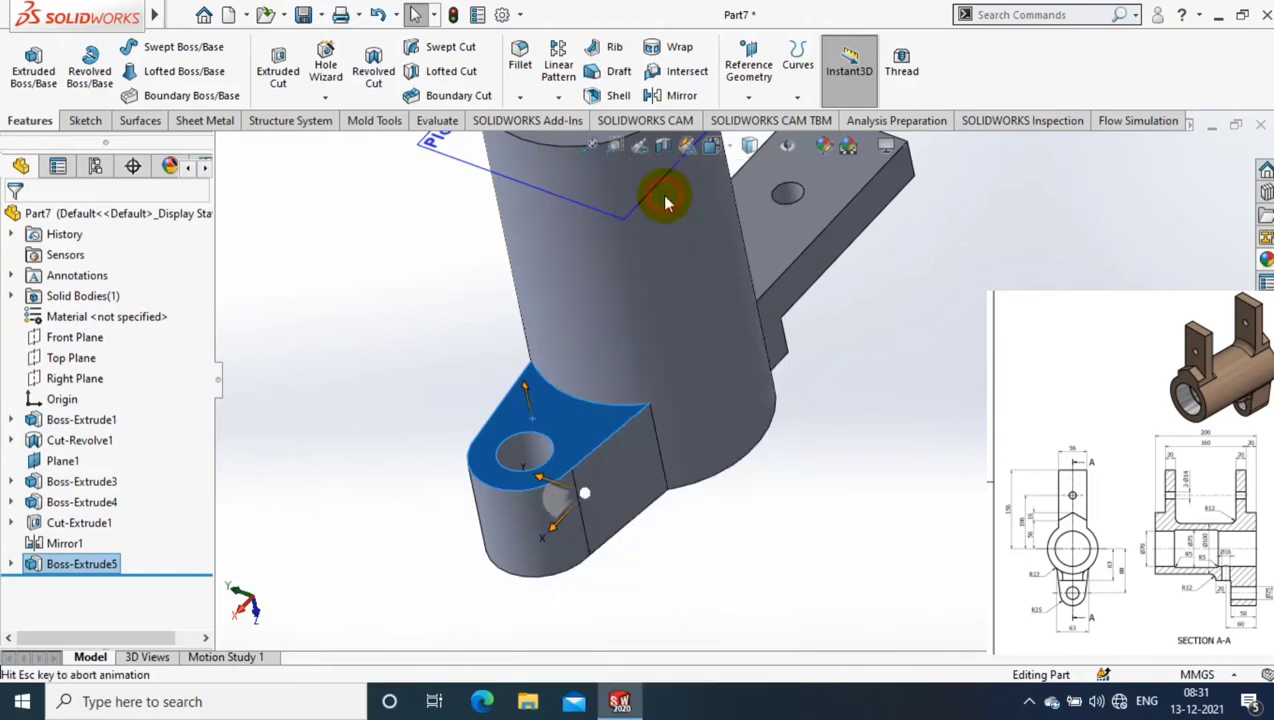
scroll(601, 366, "down", 1)
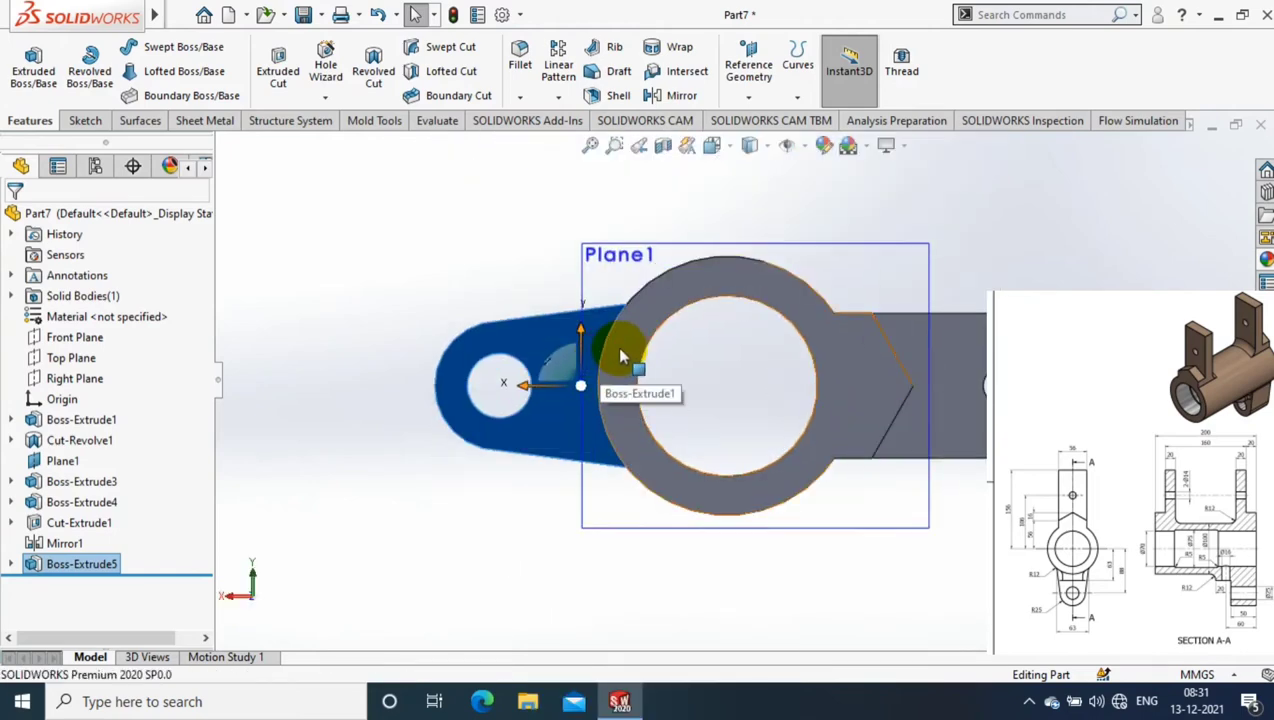
- Draw a centre rectangle on the lug arm with its centre coincident to the model edge
scroll(620, 356, "down", 1)
left_click(85, 119)
left_click(140, 72)
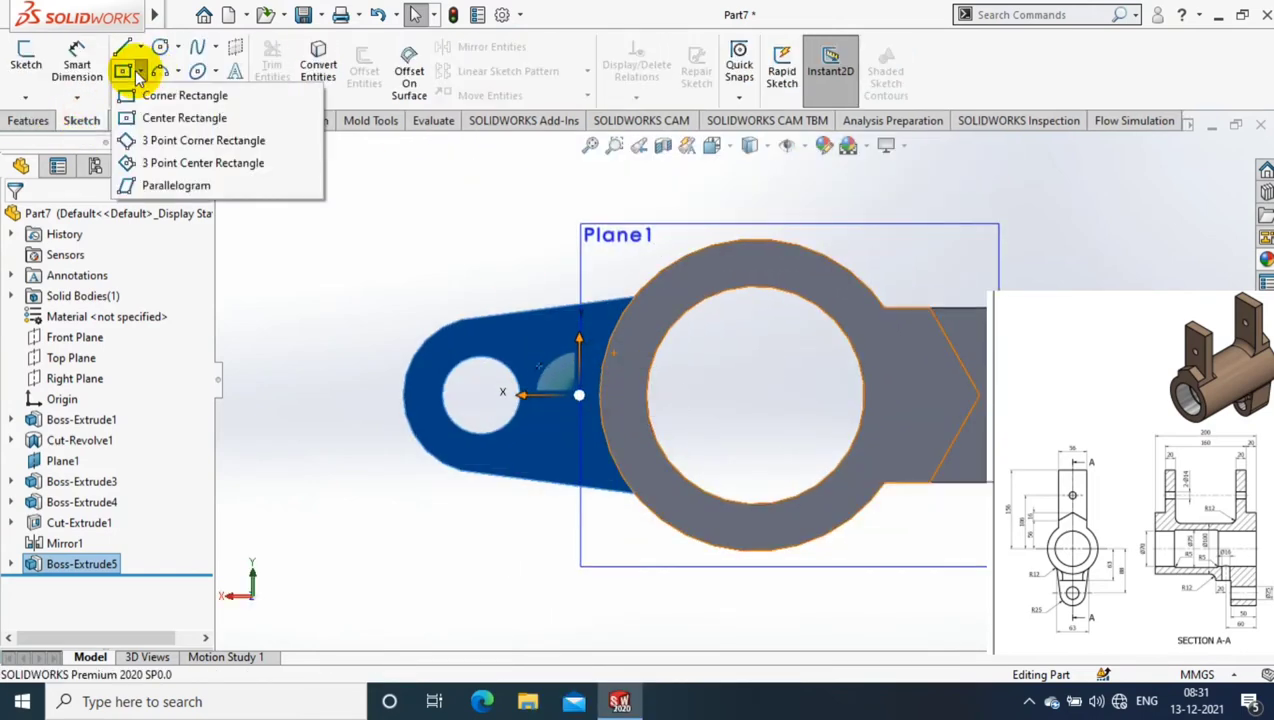
left_click(195, 117)
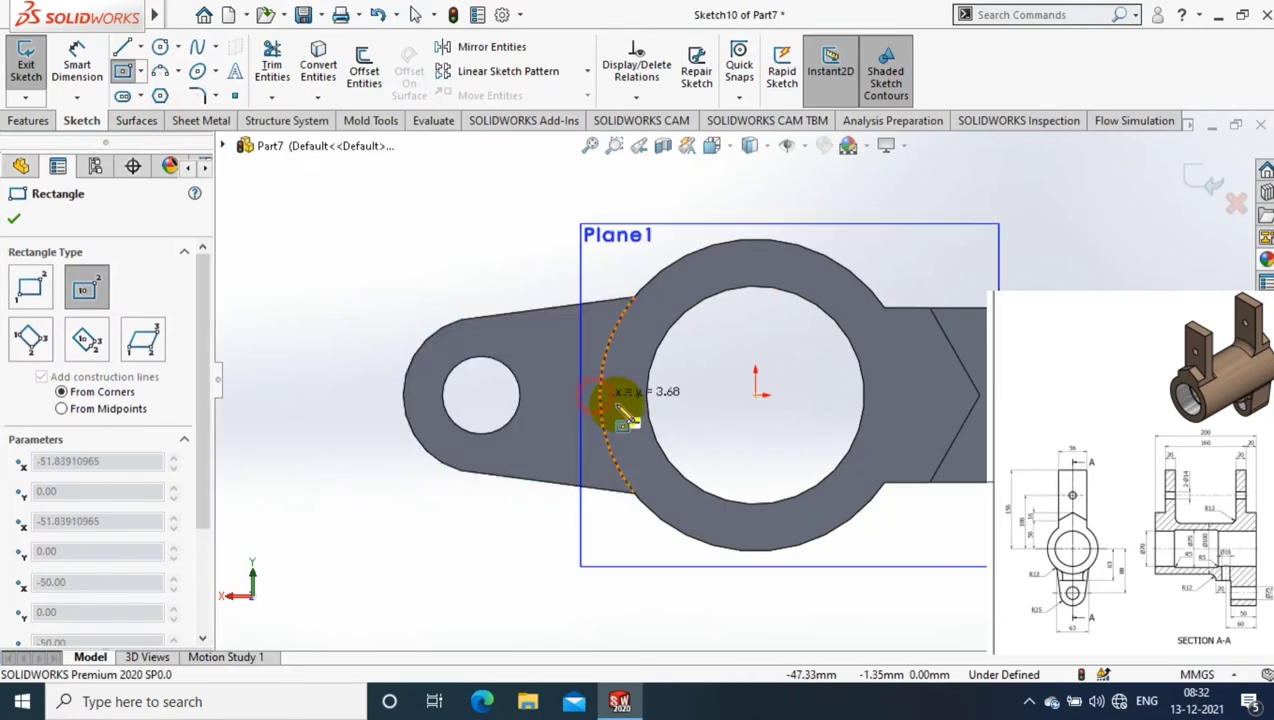
left_click(594, 396)
left_click(642, 432)
key("Escape")
left_click(596, 394)
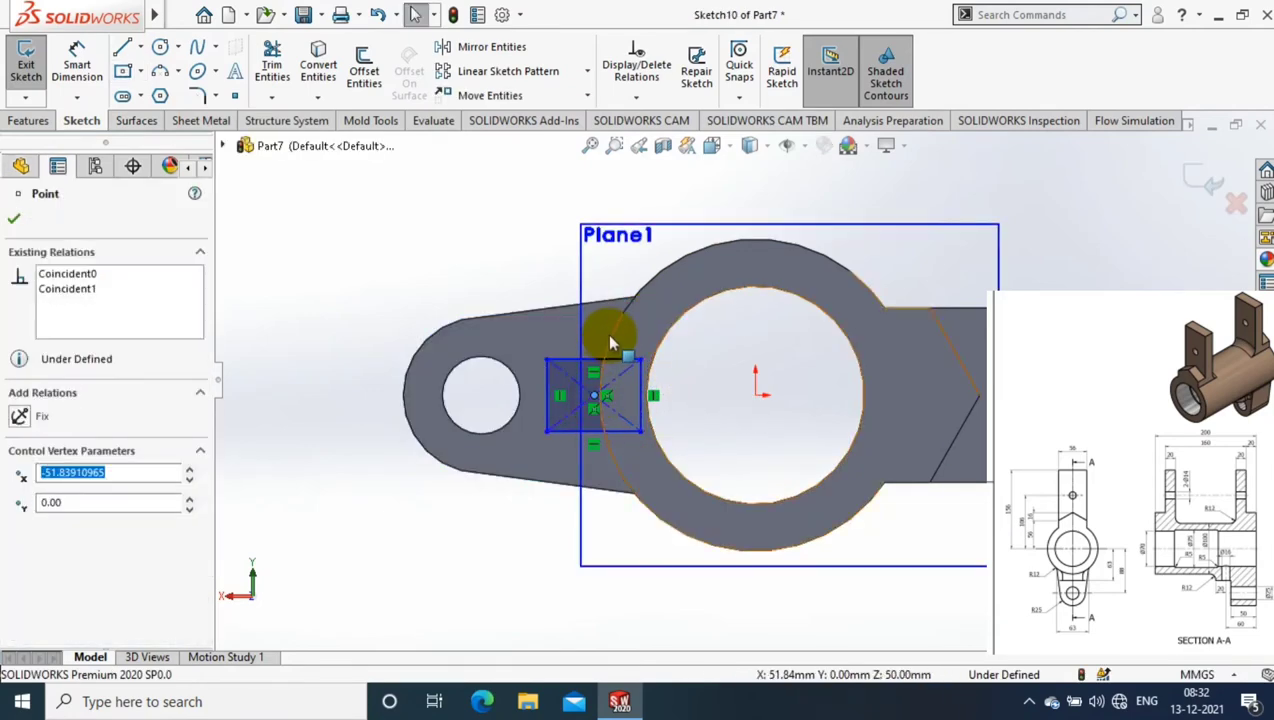
left_click(427, 405, "ctrl")
left_click(34, 564)
left_click(301, 347)
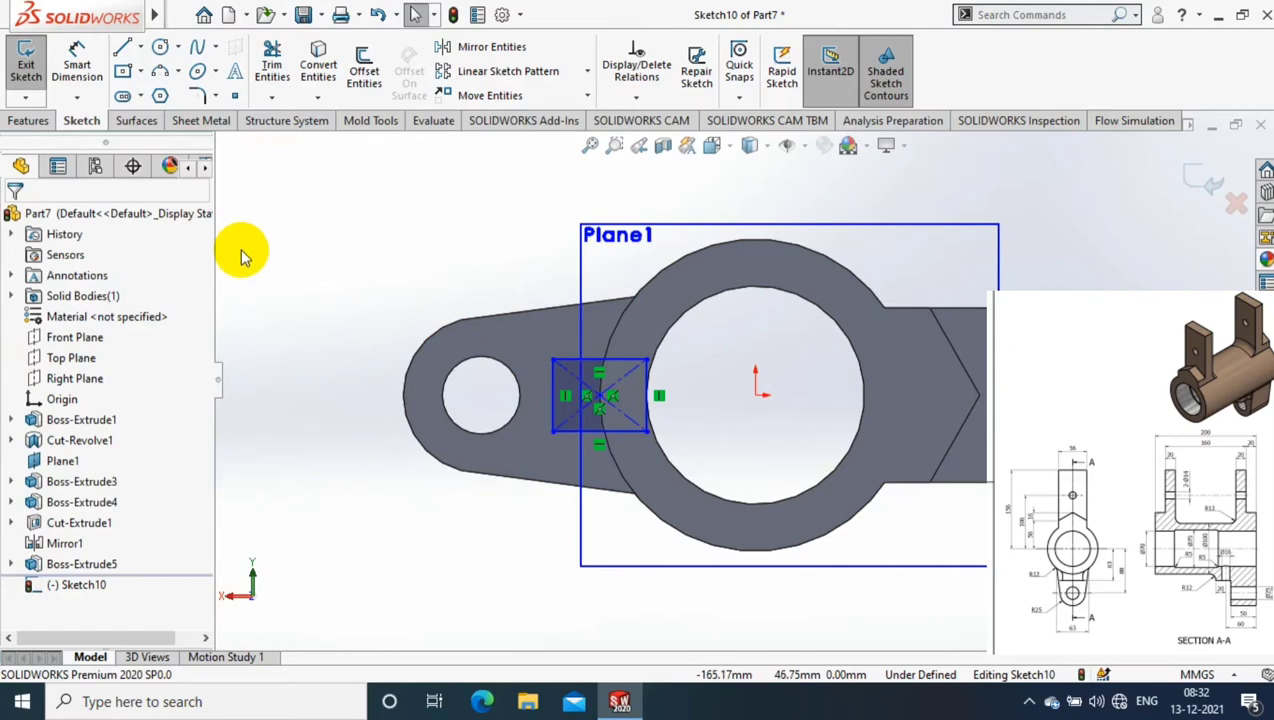
- Dimension the rectangle's left edge 63 mm from the origin
left_click(78, 70)
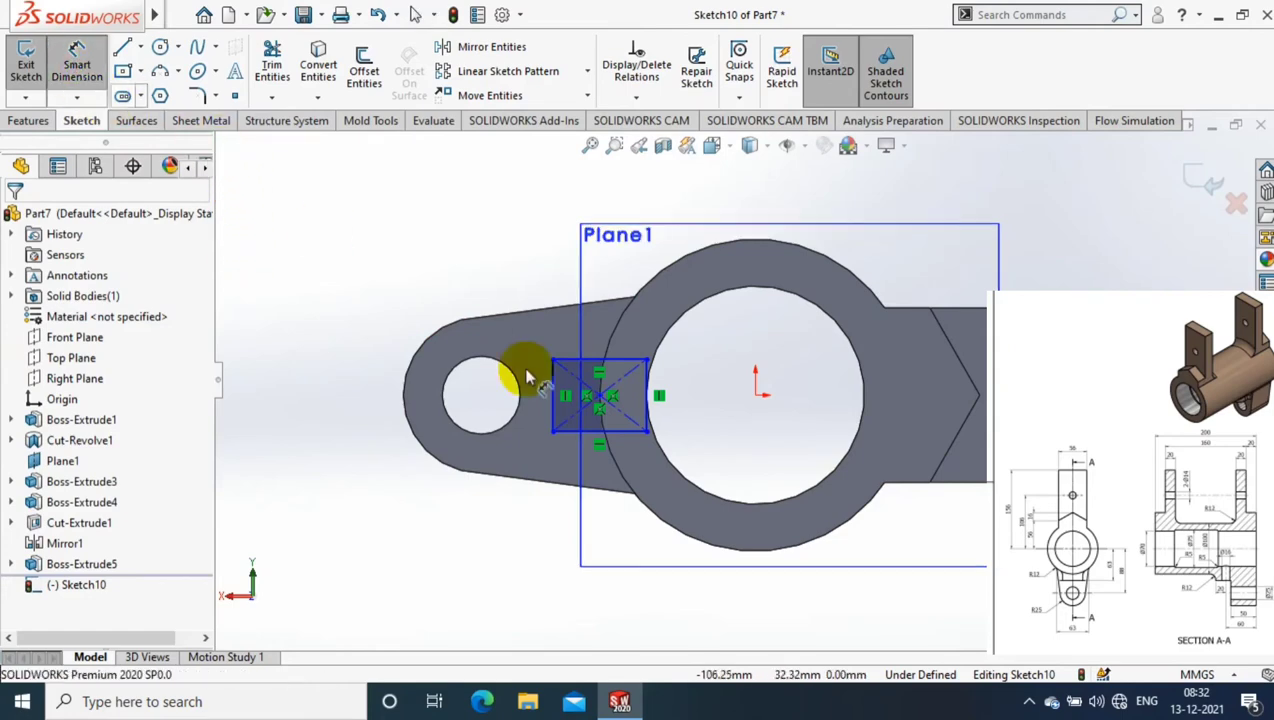
left_click(555, 418)
left_click(755, 397)
left_click(655, 585)
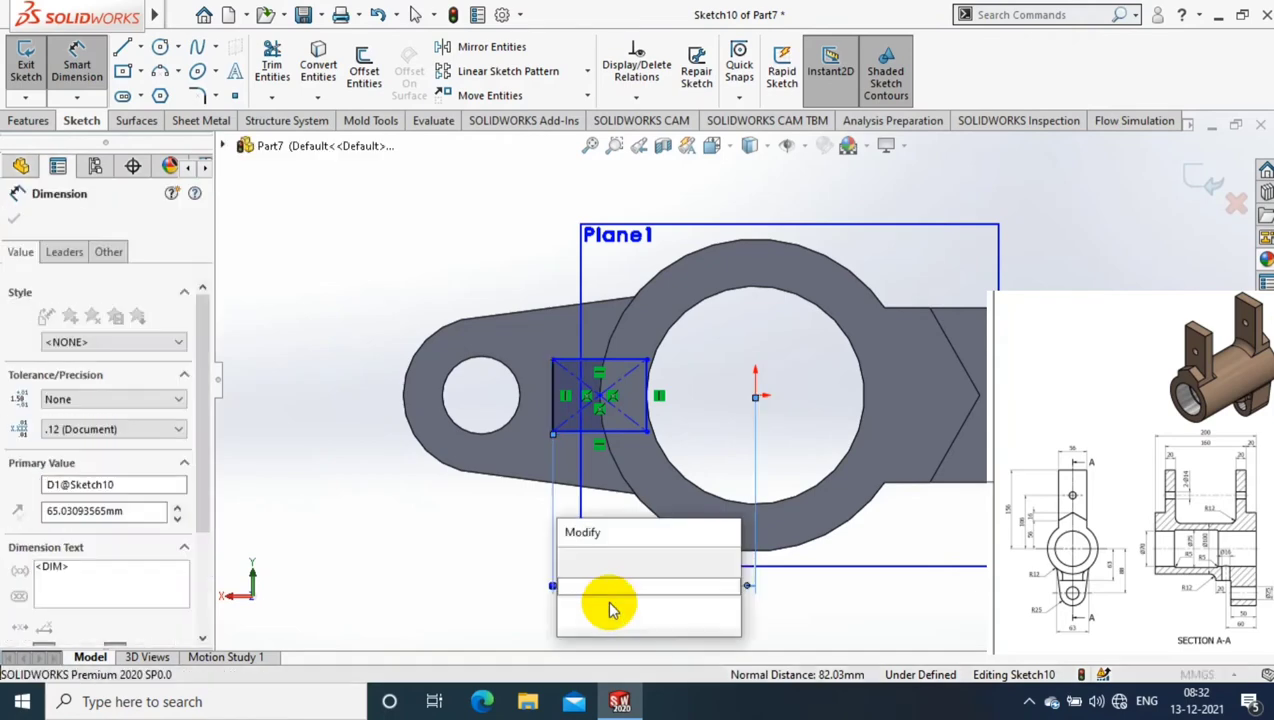
key("Return")
key("Return")
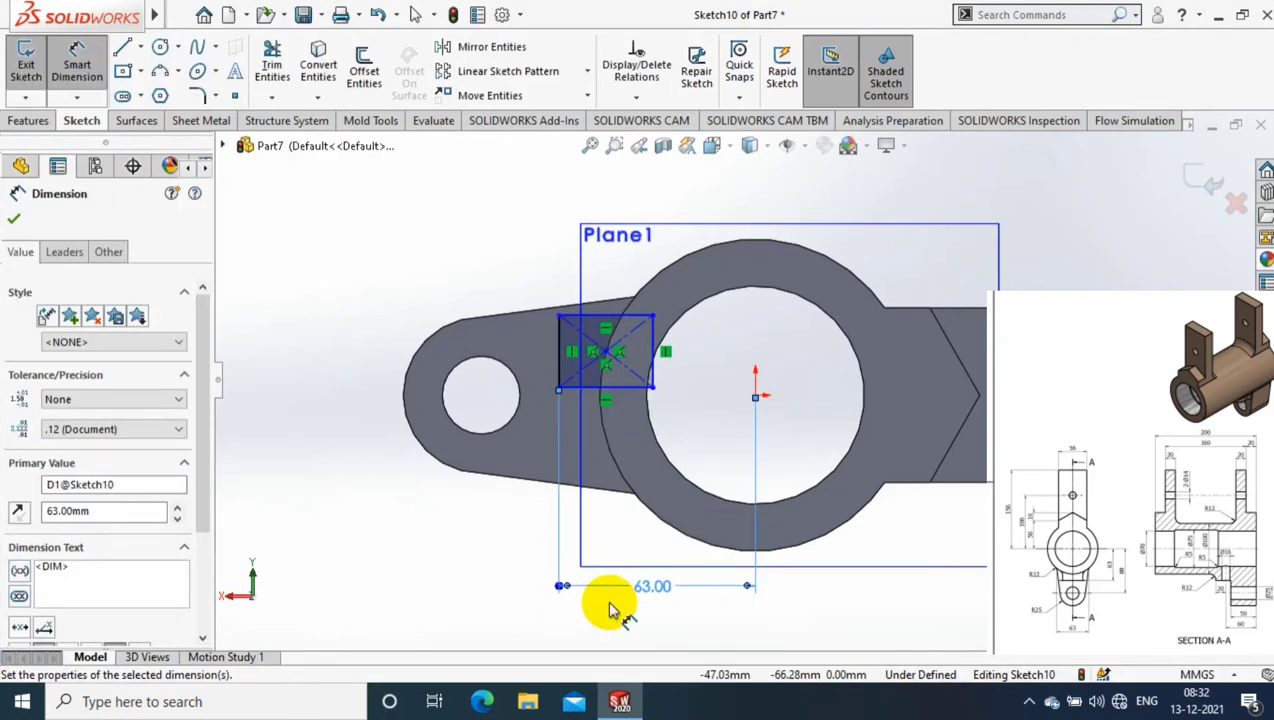
key("Escape")
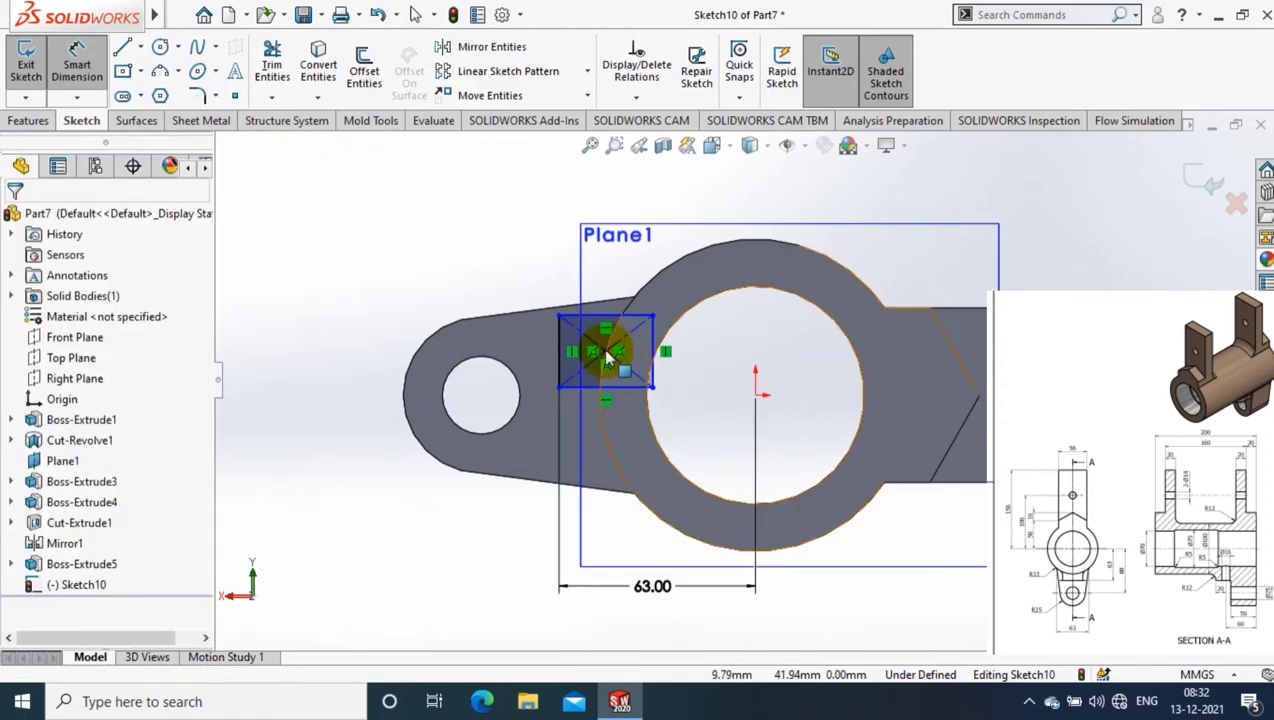
- Align the rectangle's centre horizontally with the origin and set its height to 40 mm
left_click(756, 398)
left_click(757, 398)
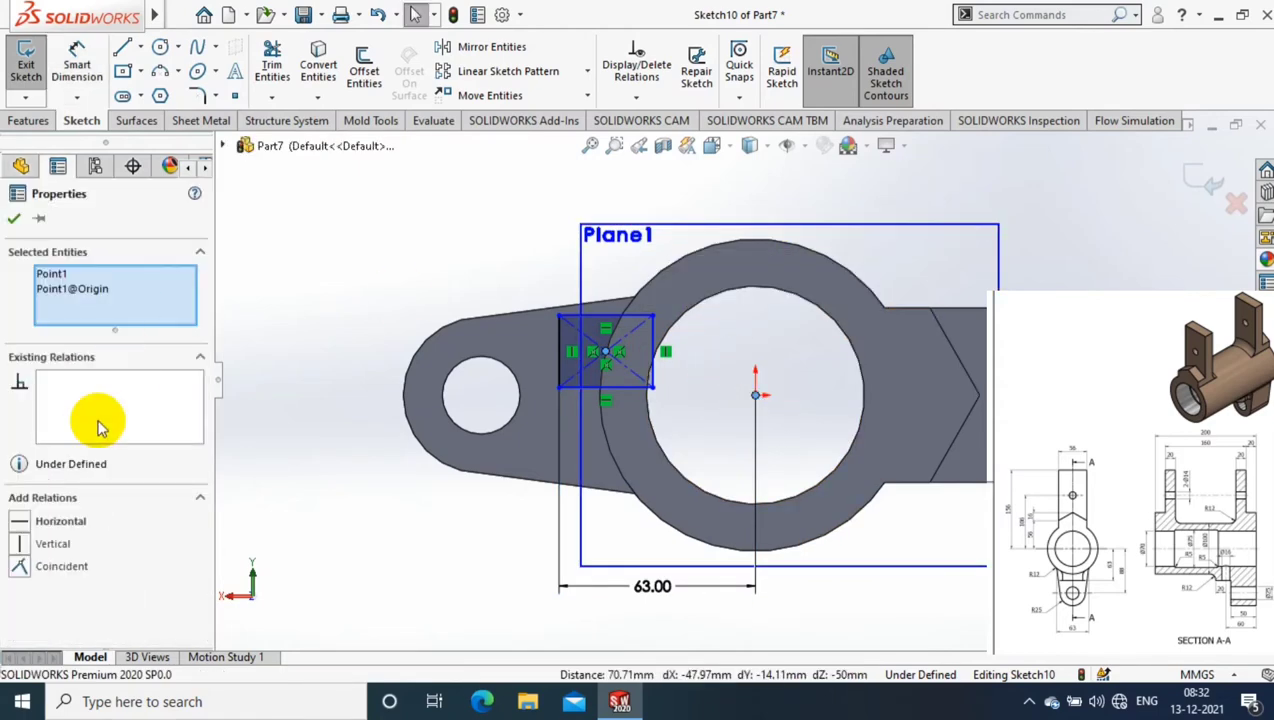
left_click(33, 522)
left_click(624, 465)
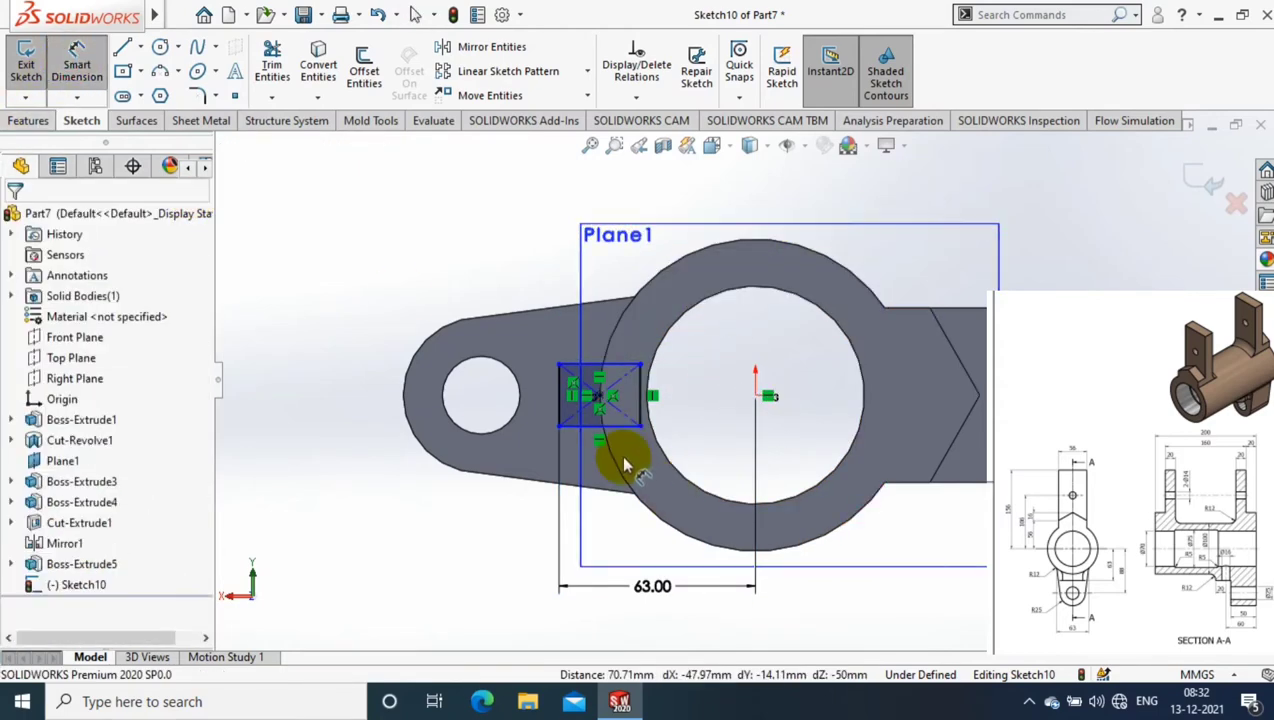
left_click(536, 410)
type("40")
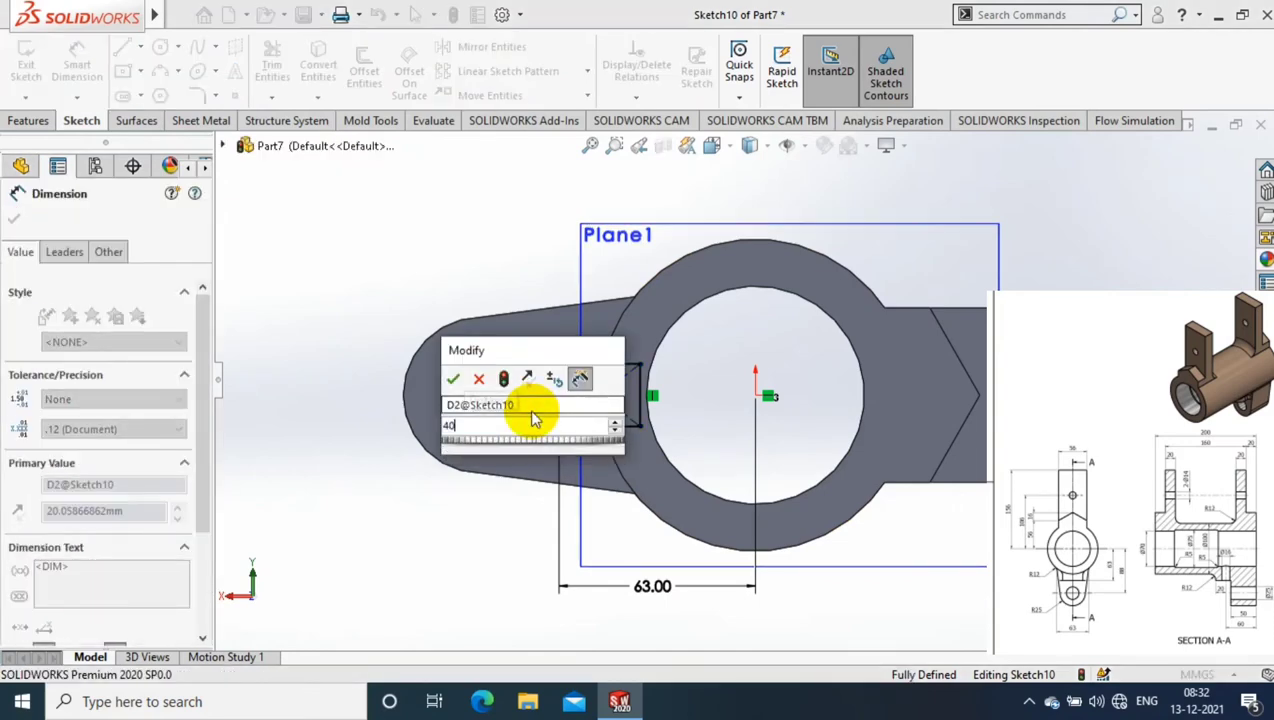
key("Return")
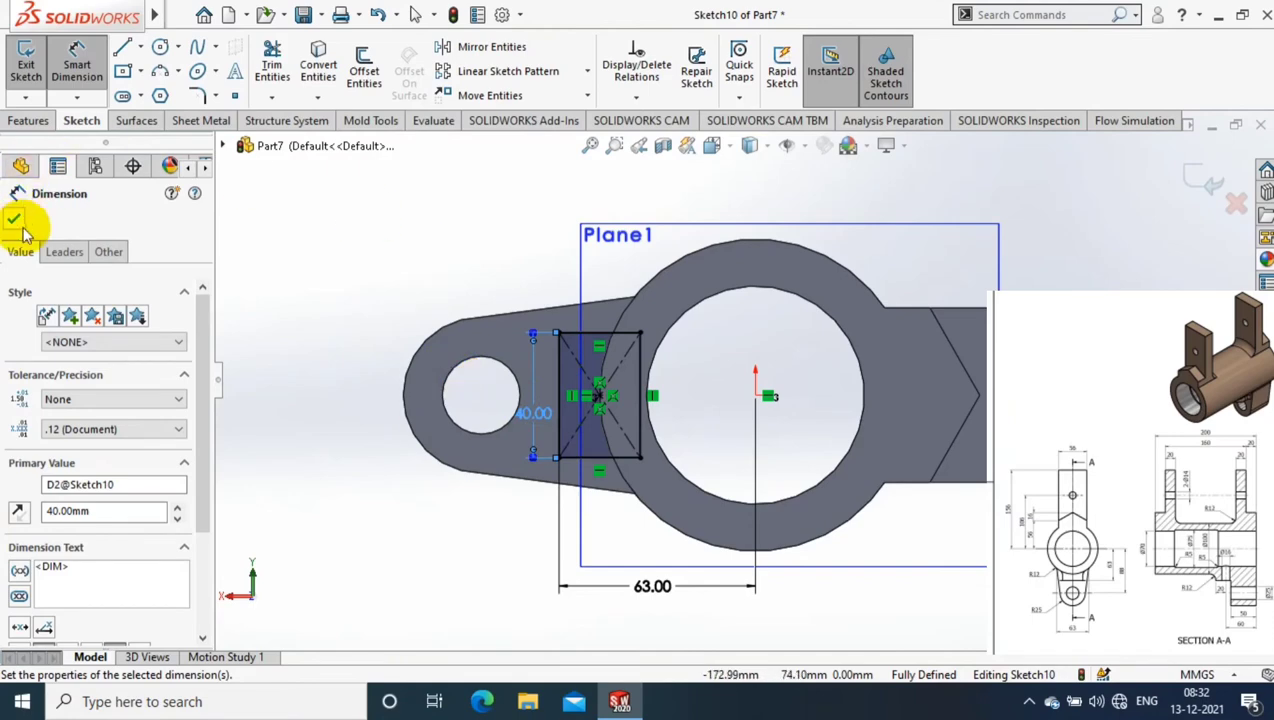
left_click(14, 220)
- Convert the cylinder's outline edge and trim the arc and the rectangle's straight inner side
left_click(318, 60)
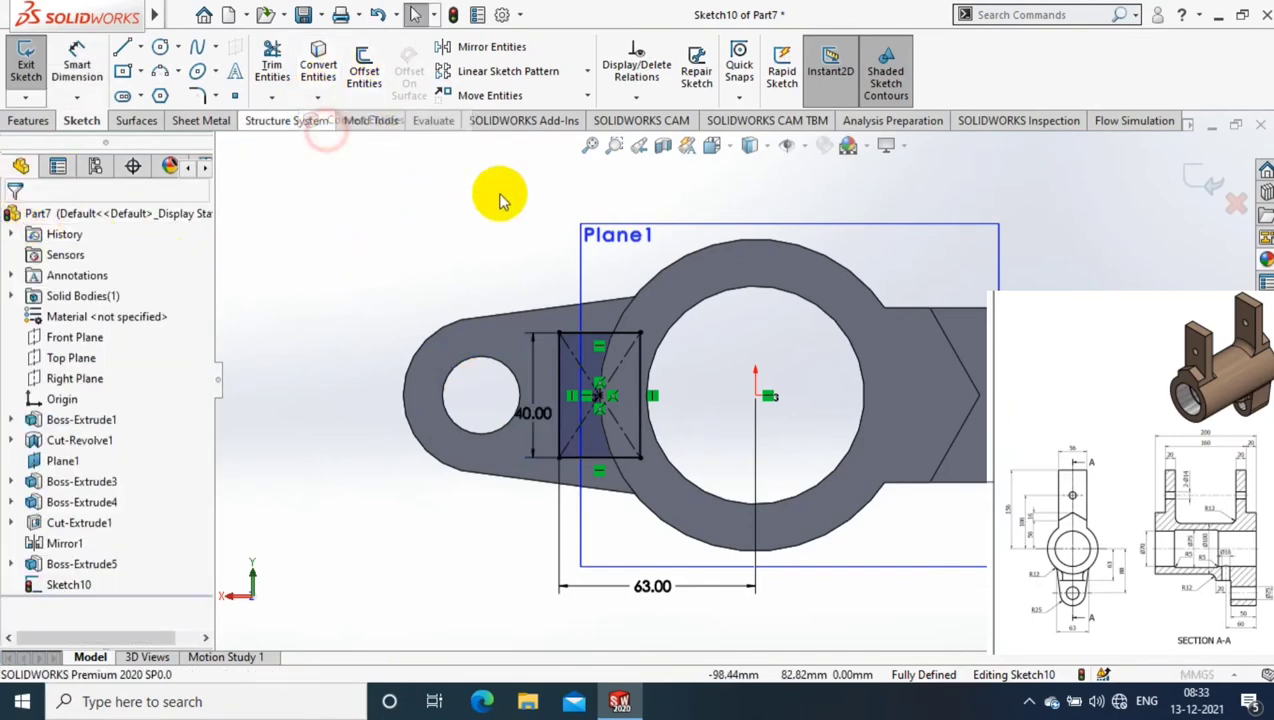
left_click(583, 302)
left_click(12, 222)
left_click(271, 97)
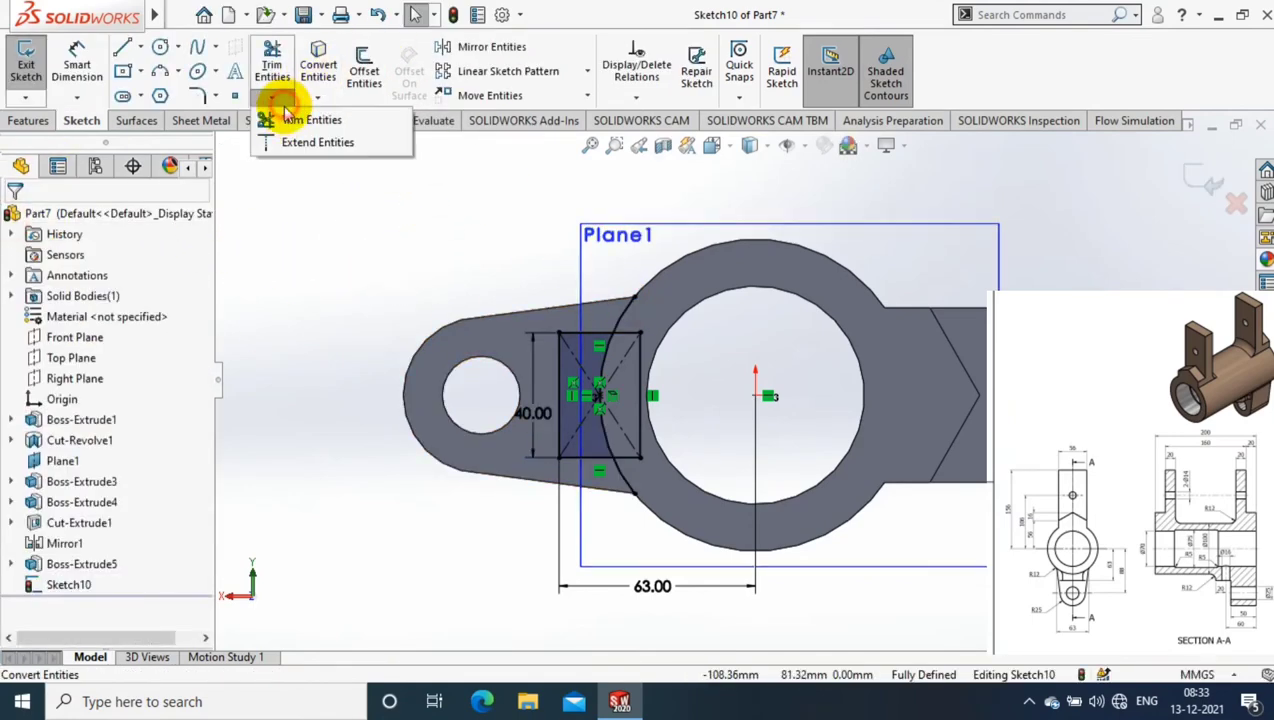
left_click(280, 119)
left_click_drag(627, 418, 658, 462)
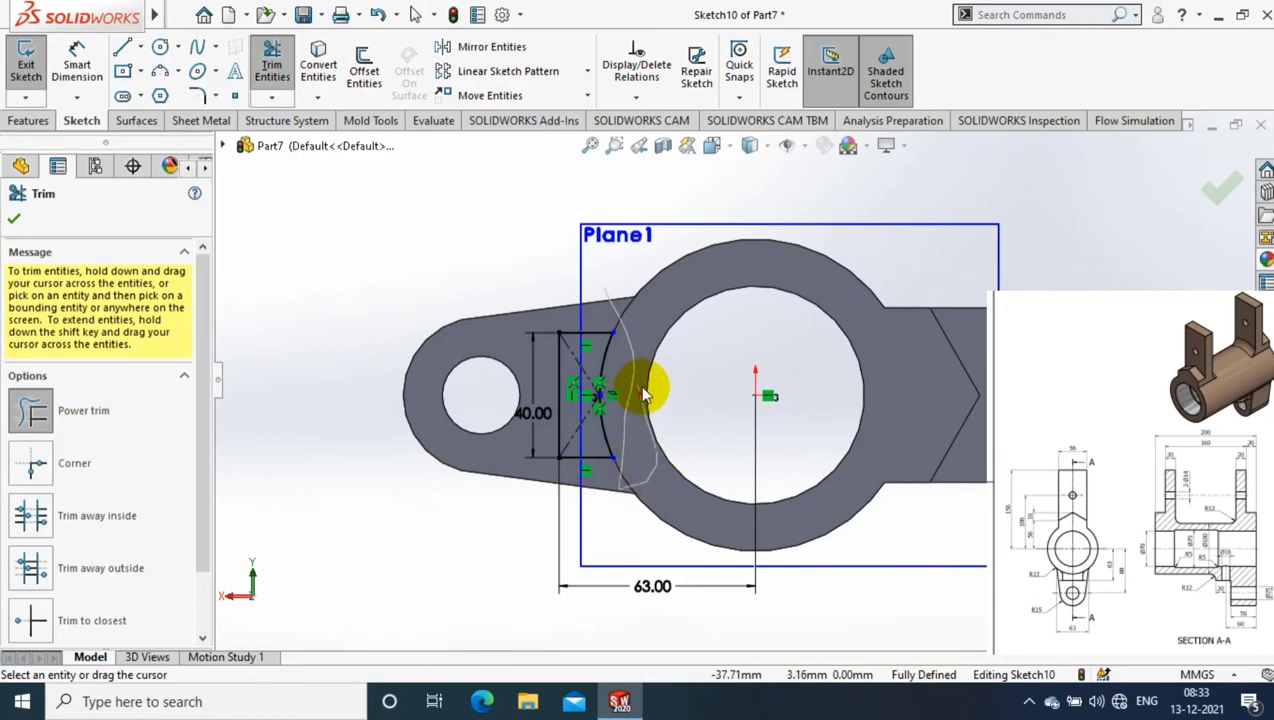
left_click_drag(643, 393, 650, 393)
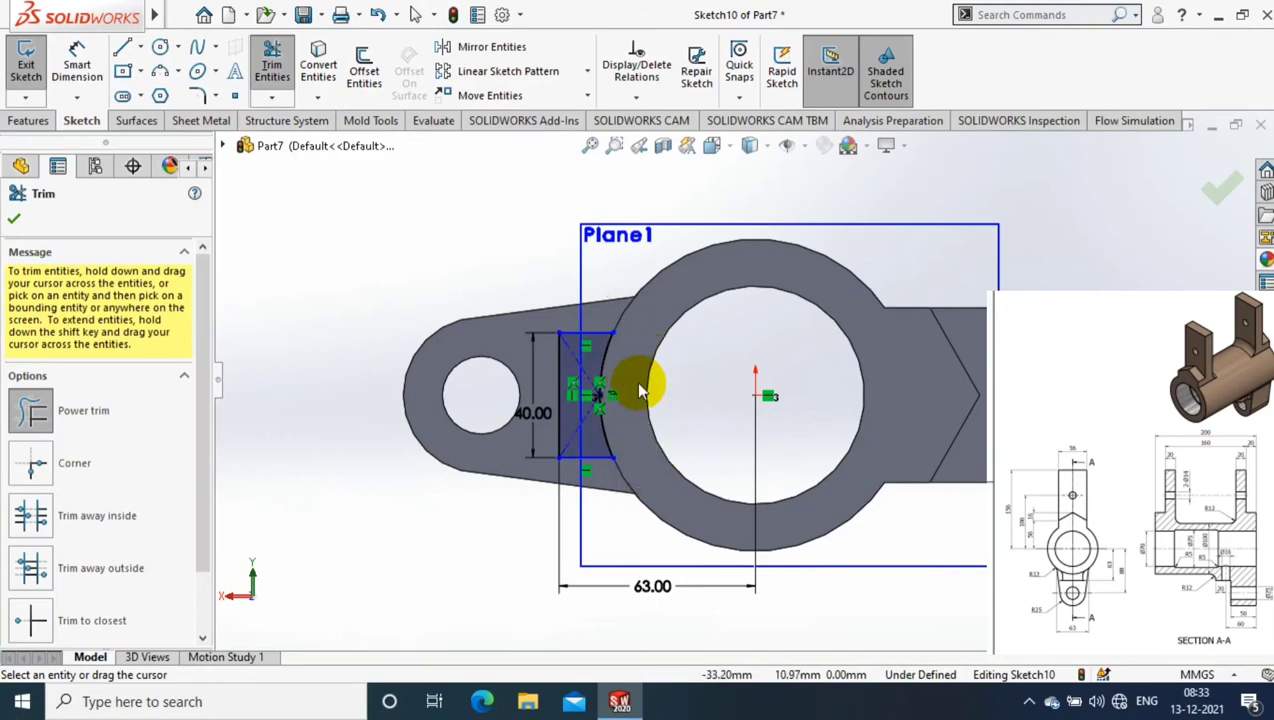
- Extrude the trimmed profile 10 mm into a block
middle_click_drag(476, 560, 469, 534)
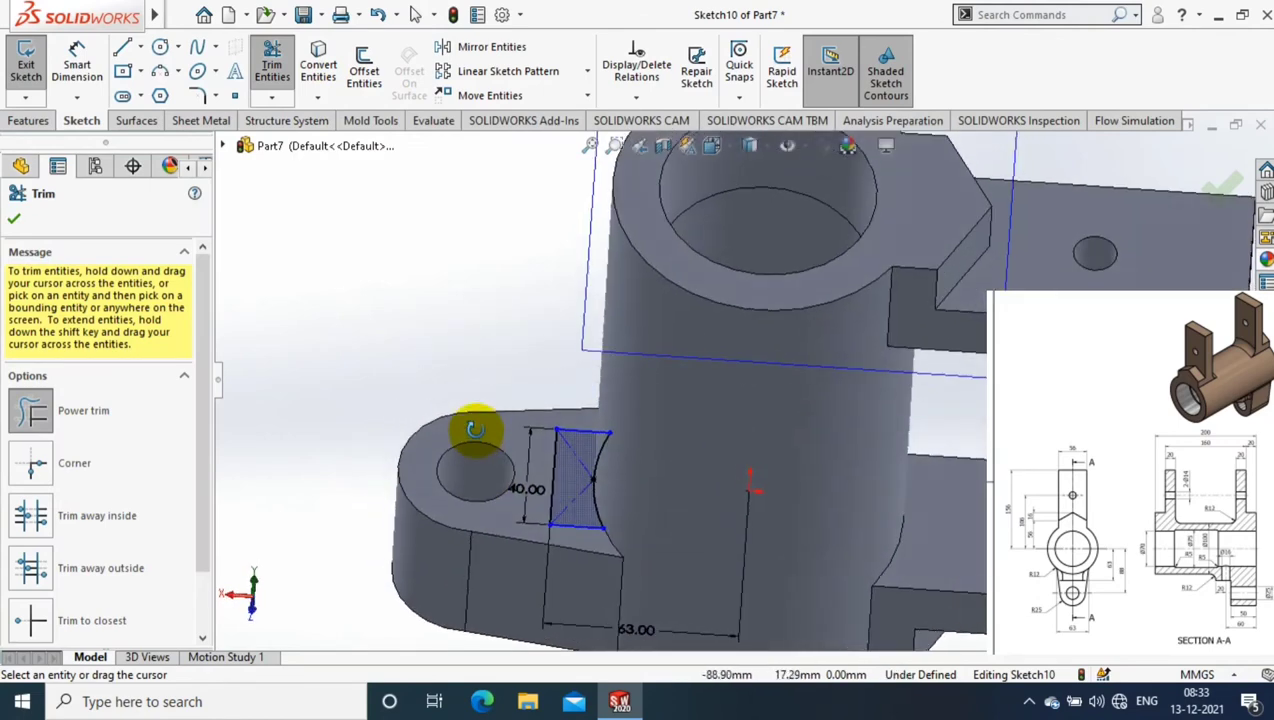
left_click(28, 120)
left_click(33, 72)
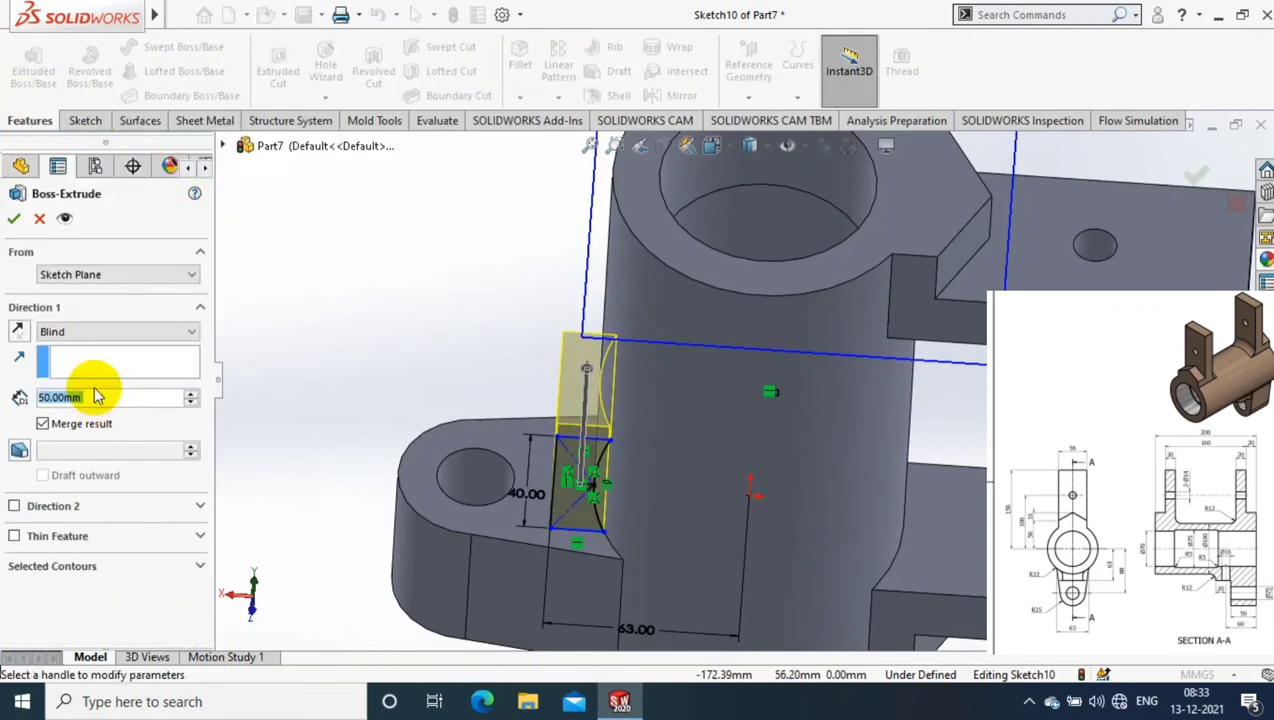
type("10")
key("Return")
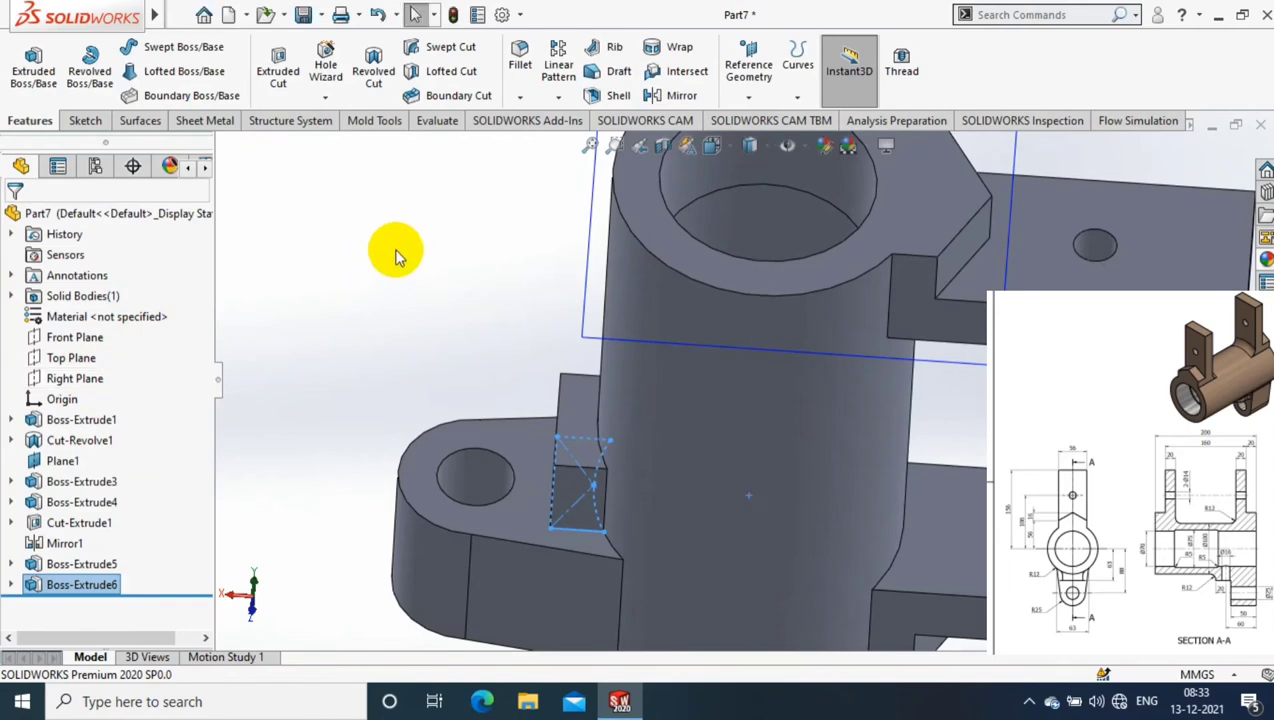
- Select the new block's outer face and turn the view Normal To it
mouse_move(449, 286)
middle_mouse_down()
mouse_move(552, 267)
mouse_move(583, 435)
middle_mouse_up()
left_click(583, 435)
right_click(578, 441)
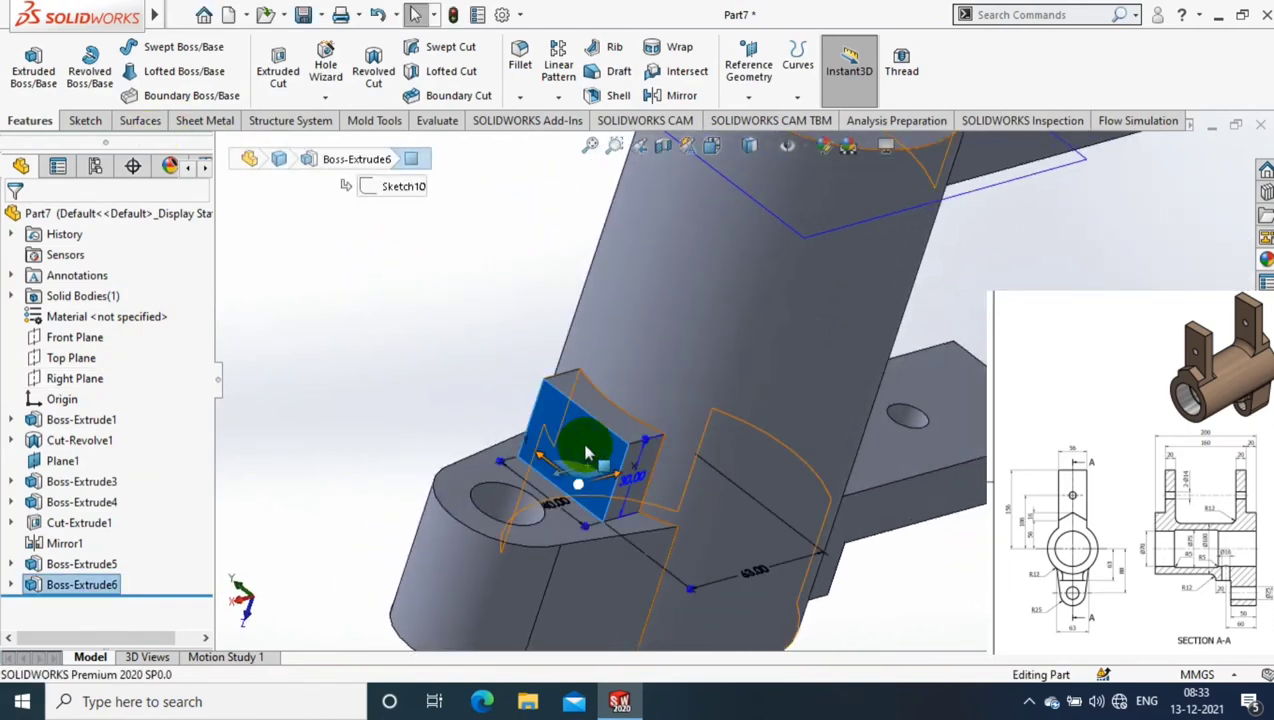
left_click(715, 196)
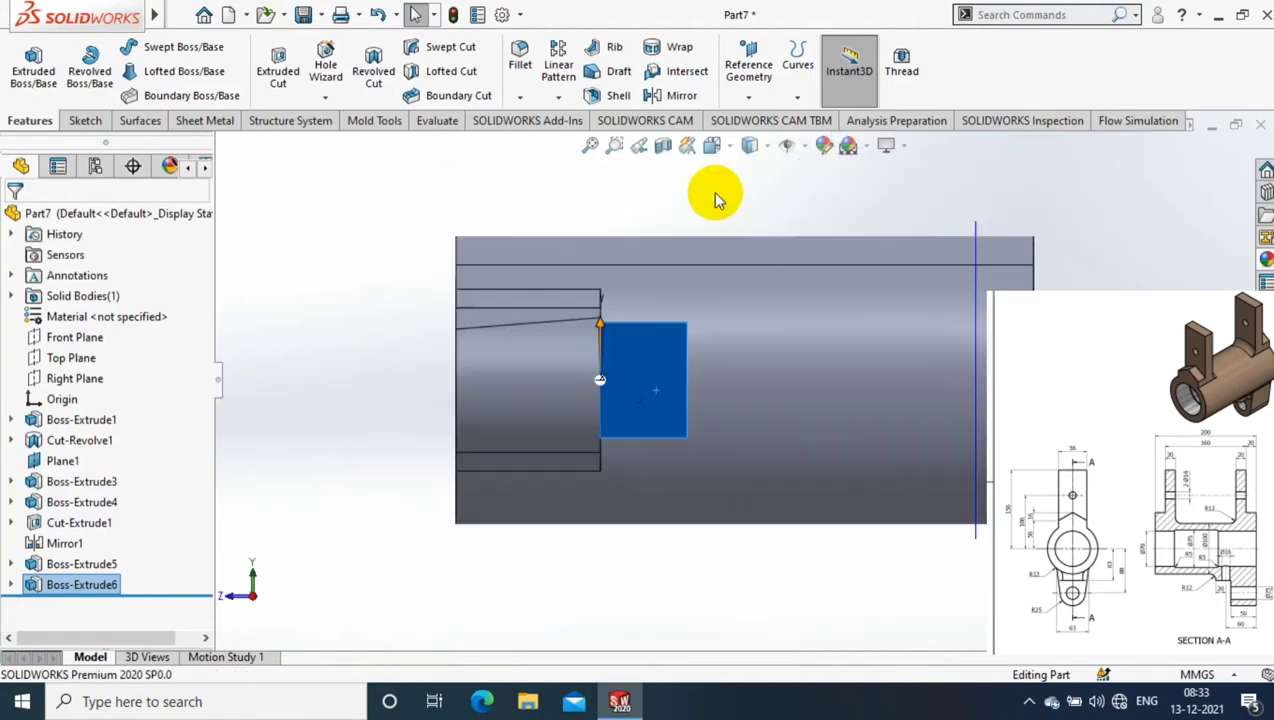
left_click(84, 121)
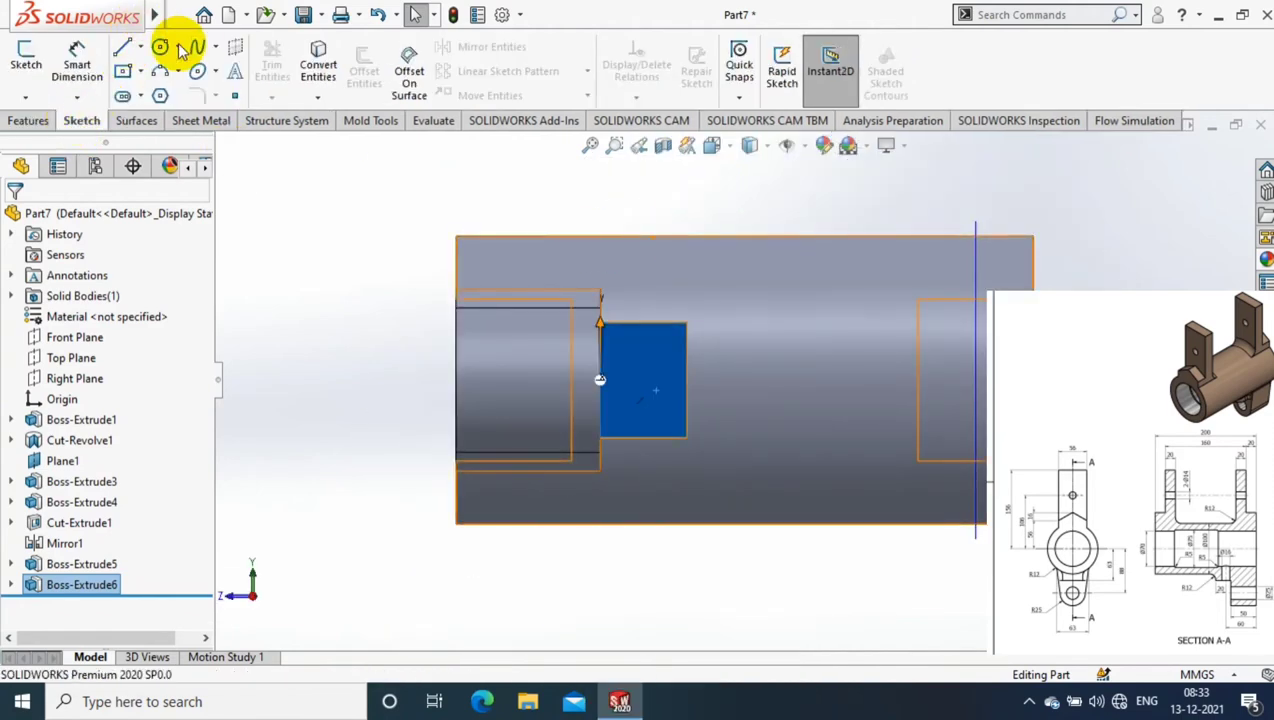
- Sketch a circle on the block face and dimension it to 16 mm diameter
left_click(192, 71)
left_click(626, 385)
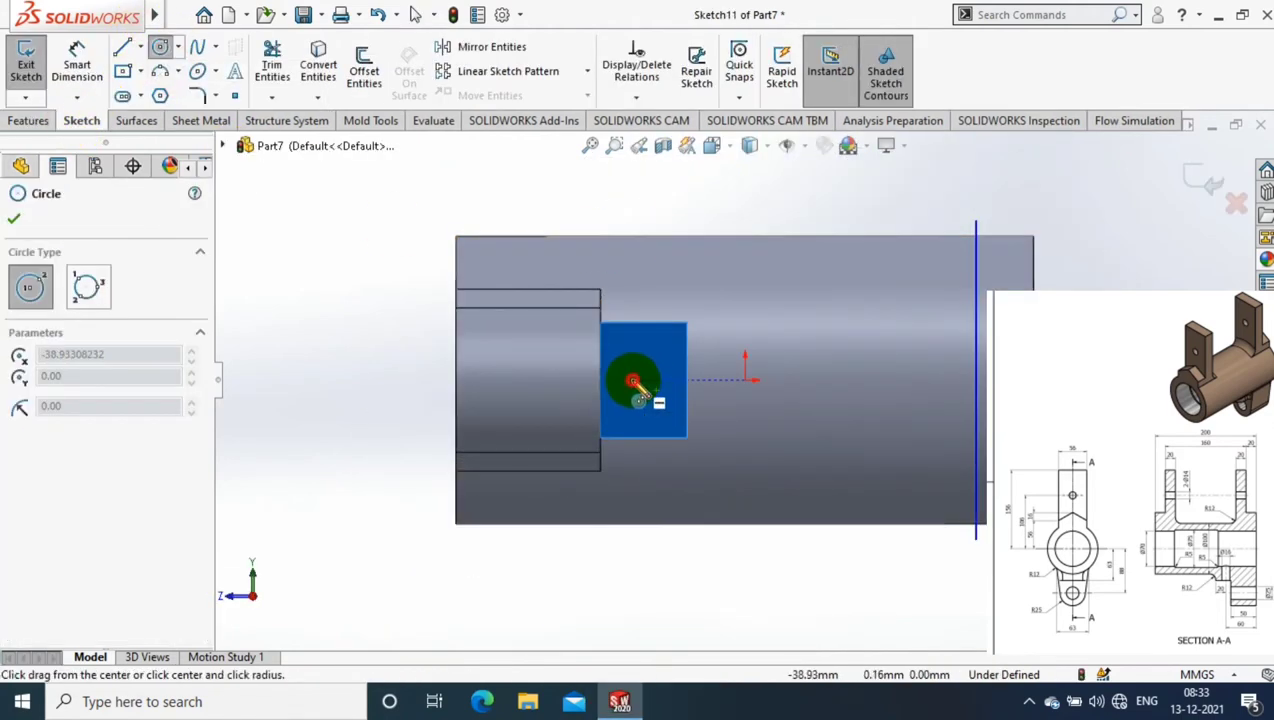
left_click(627, 397)
left_click(77, 60)
left_click(645, 380)
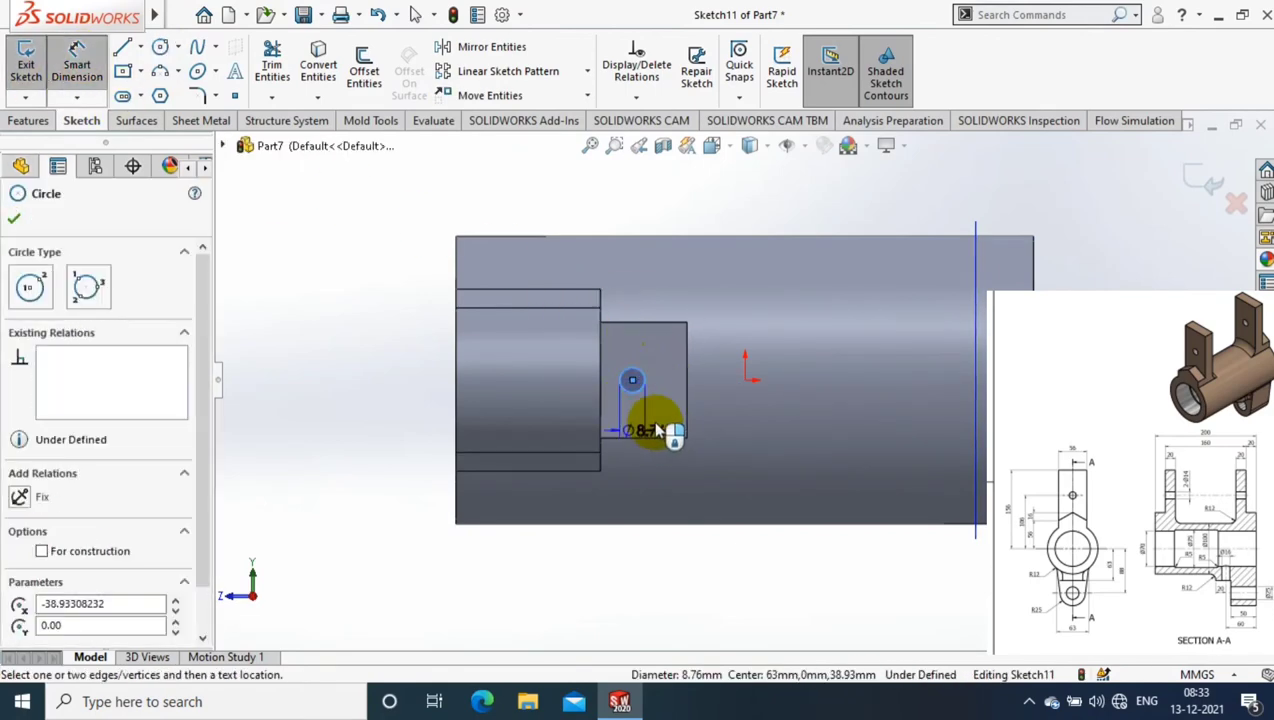
left_click(655, 463)
type("16")
key("Return")
key("Escape")
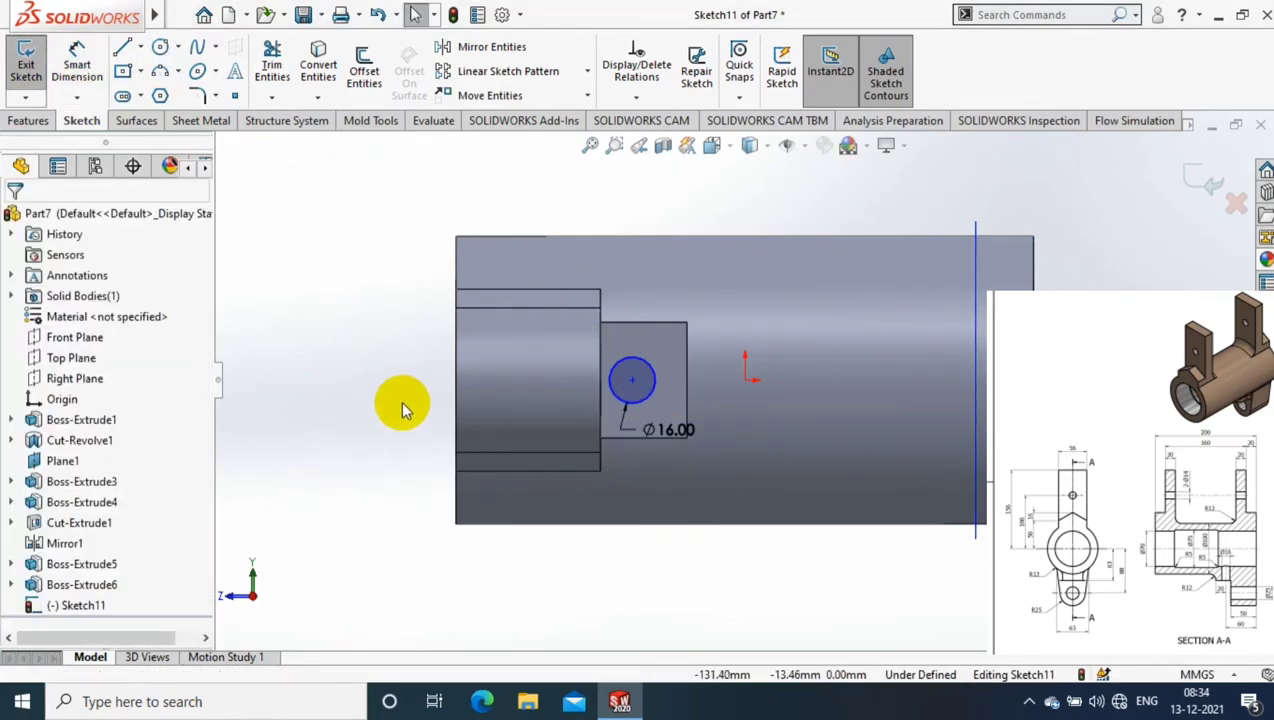
- Make the circle's centre horizontal with the origin and the circle tangent to the block's side edge
left_click(642, 381)
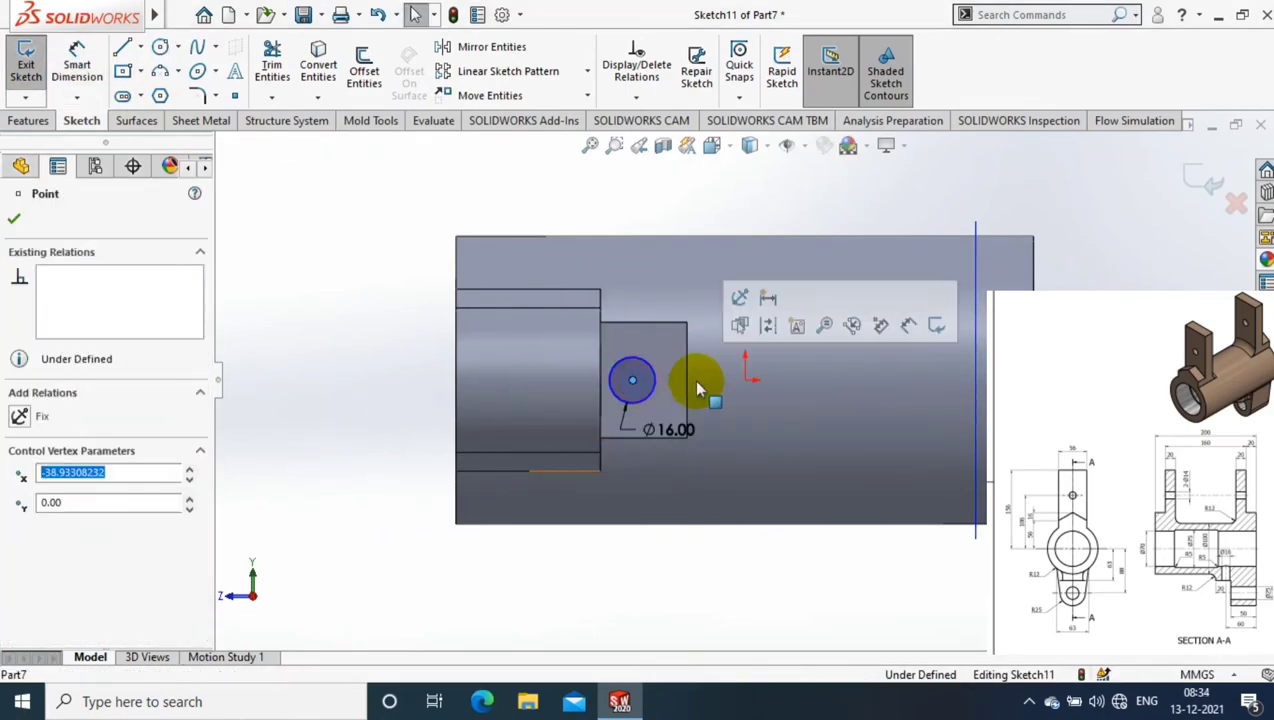
left_click(748, 382, "ctrl")
left_click(30, 520)
left_click(14, 216)
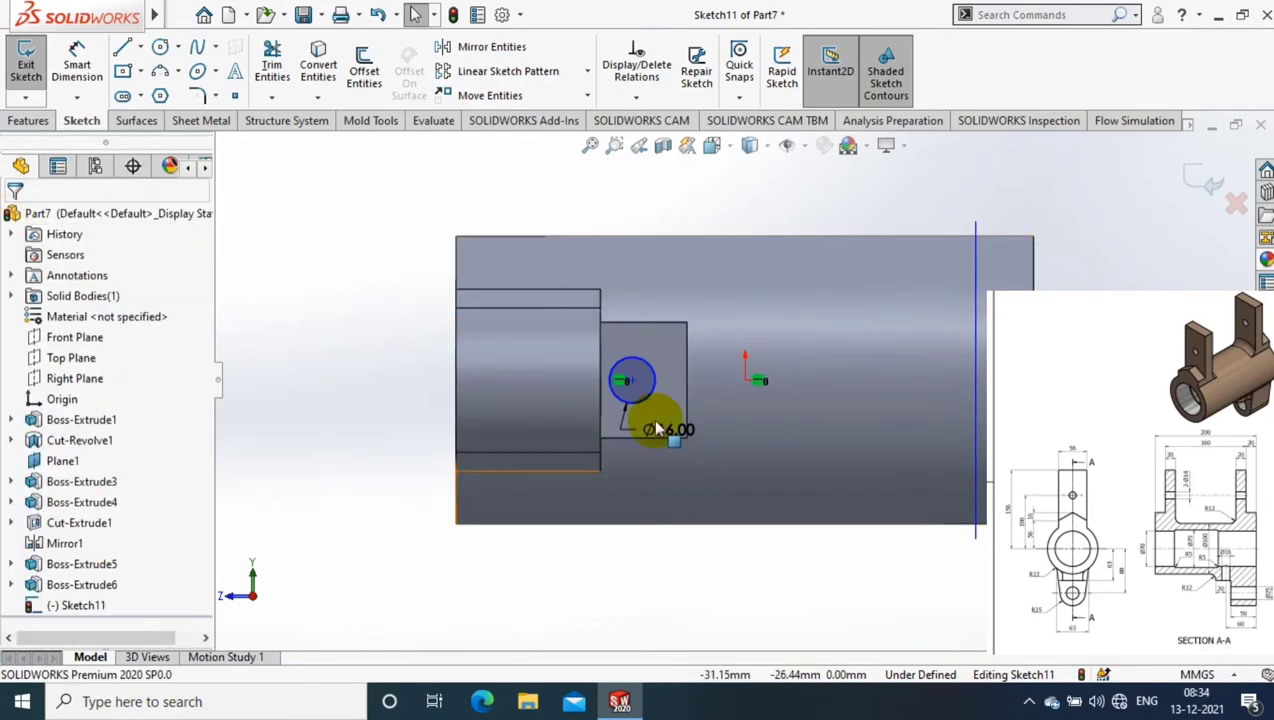
left_click(620, 358)
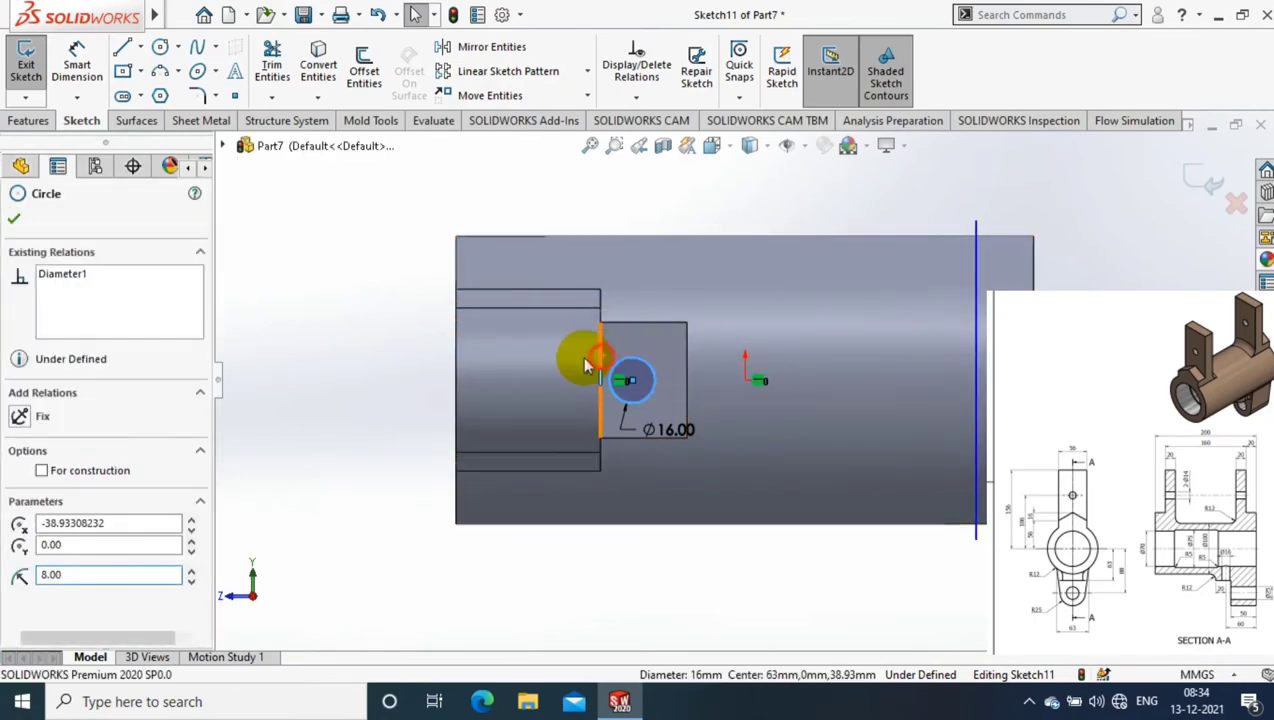
left_click(592, 366, "ctrl")
left_click(22, 524)
left_click(14, 218)
- Extruded Cut the circle through the block from the isometric view
scroll(373, 285, "up", 2)
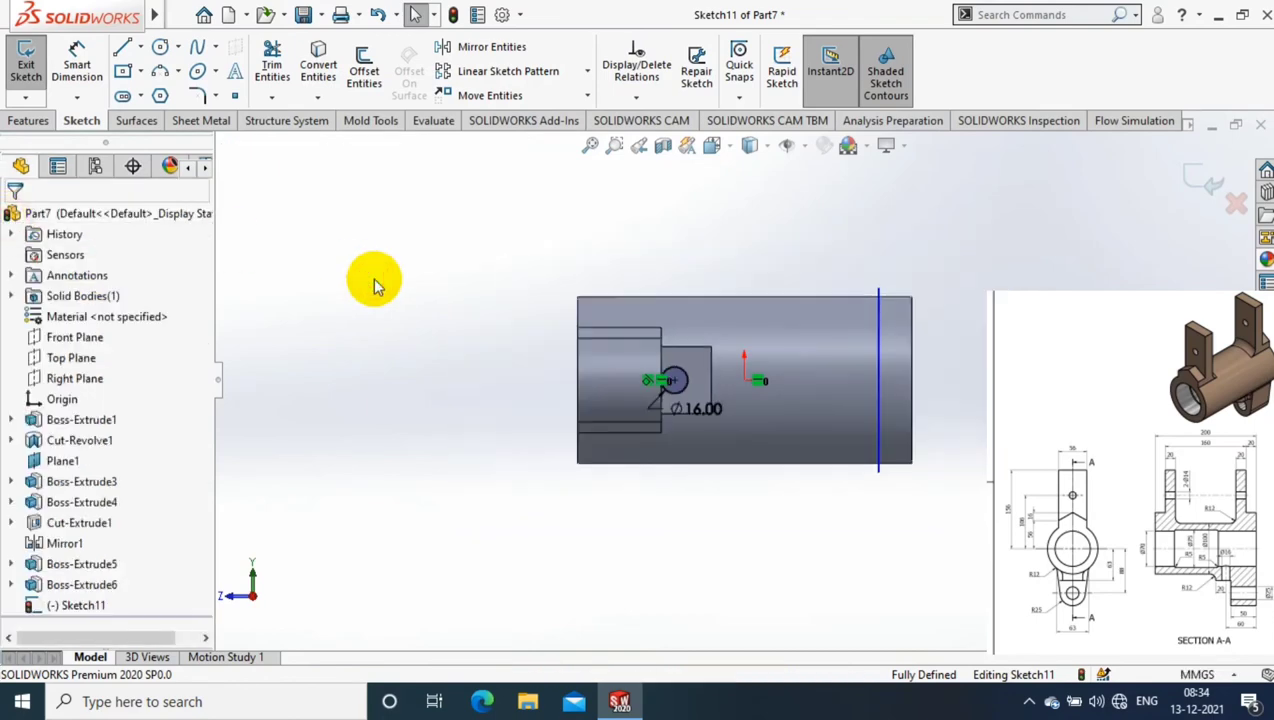
key("ctrl+7")
left_click(29, 120)
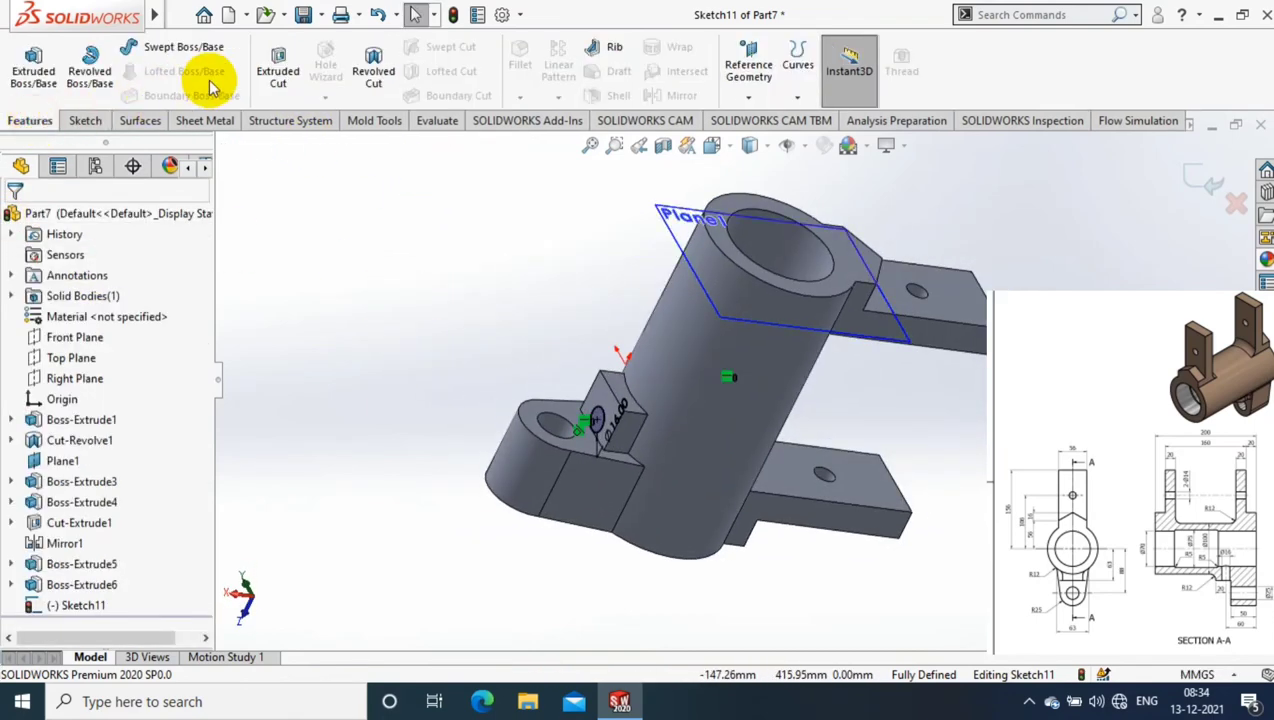
left_click(277, 72)
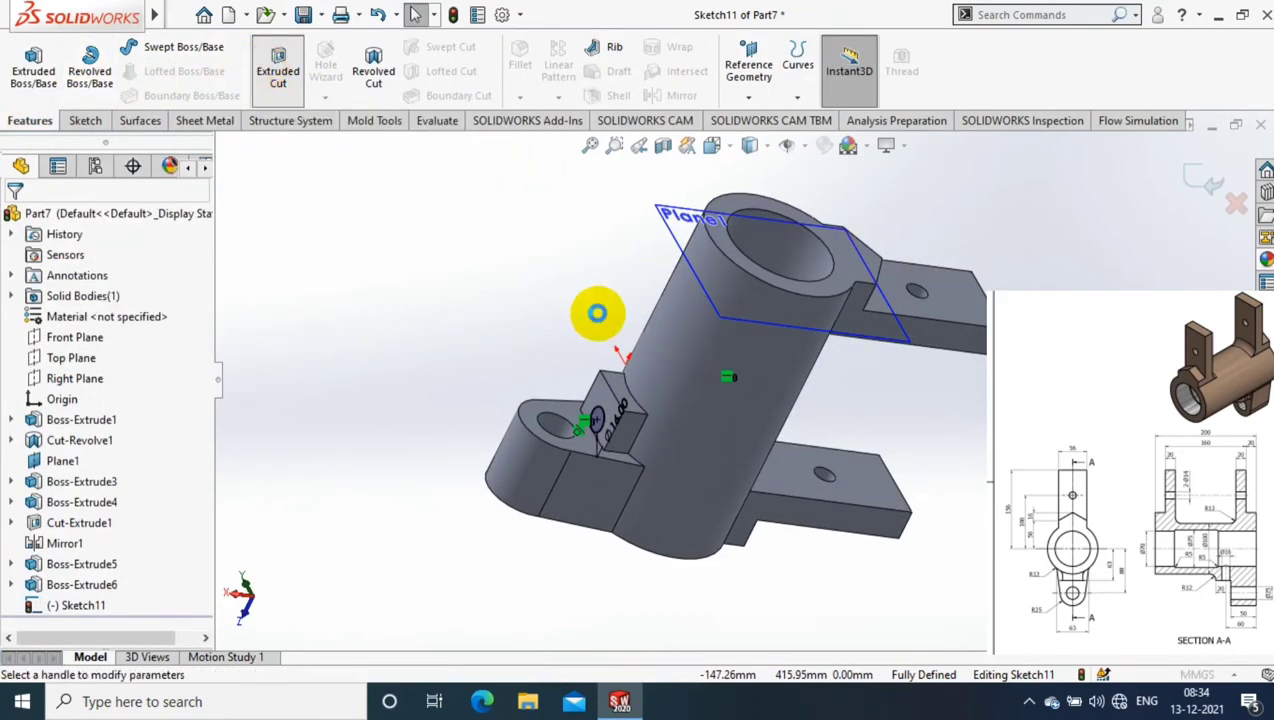
mouse_move(498, 284)
middle_mouse_down()
mouse_move(480, 390)
mouse_move(462, 392)
middle_mouse_up()
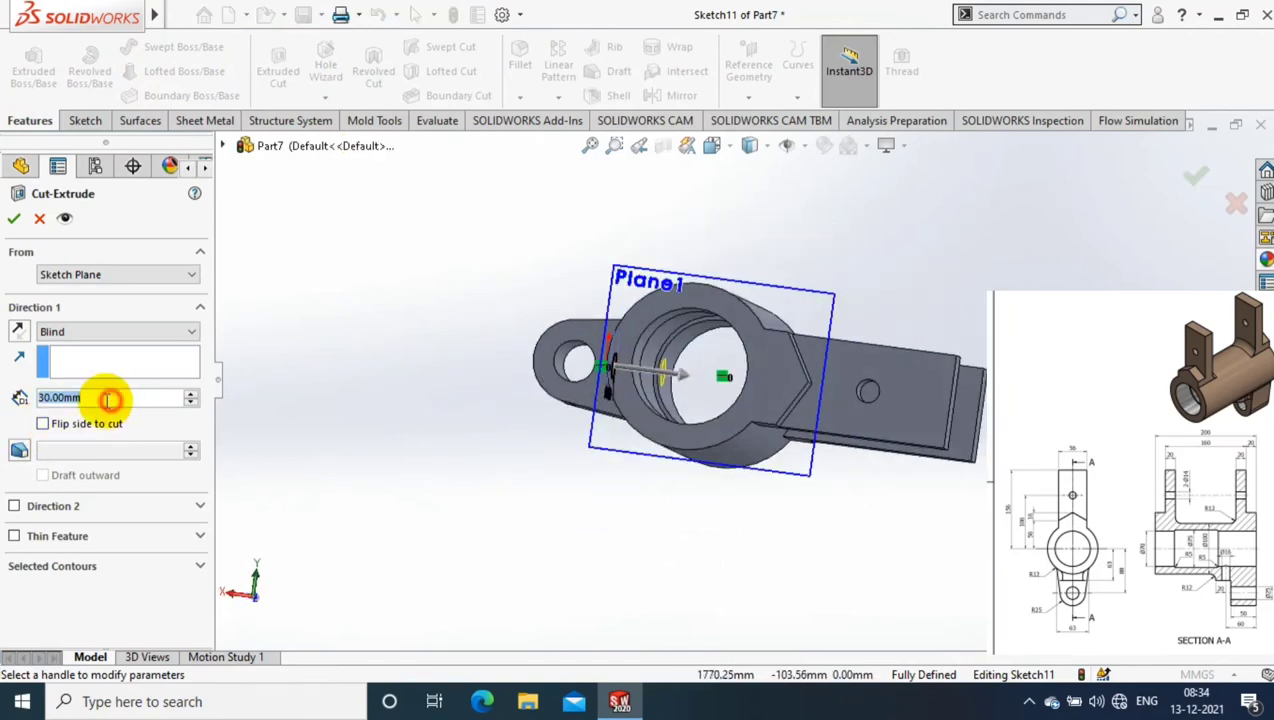
key("Escape")
key("Escape")
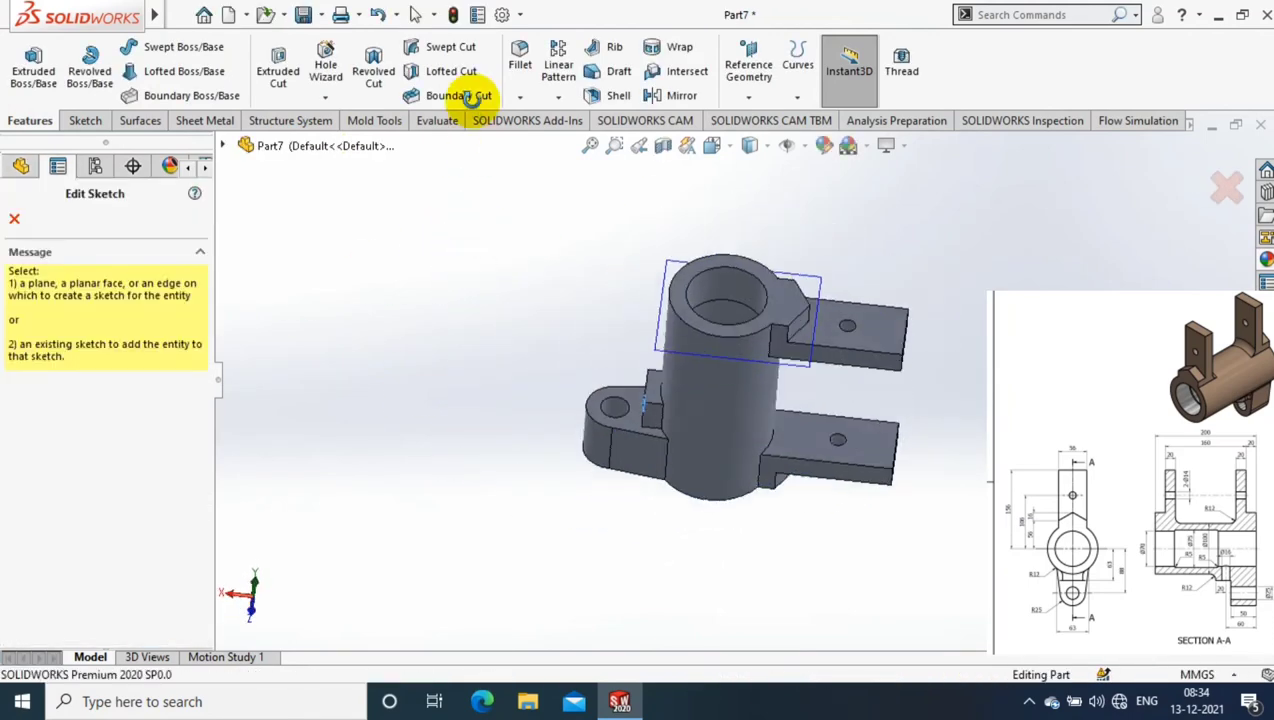
scroll(883, 318, "down", 3)
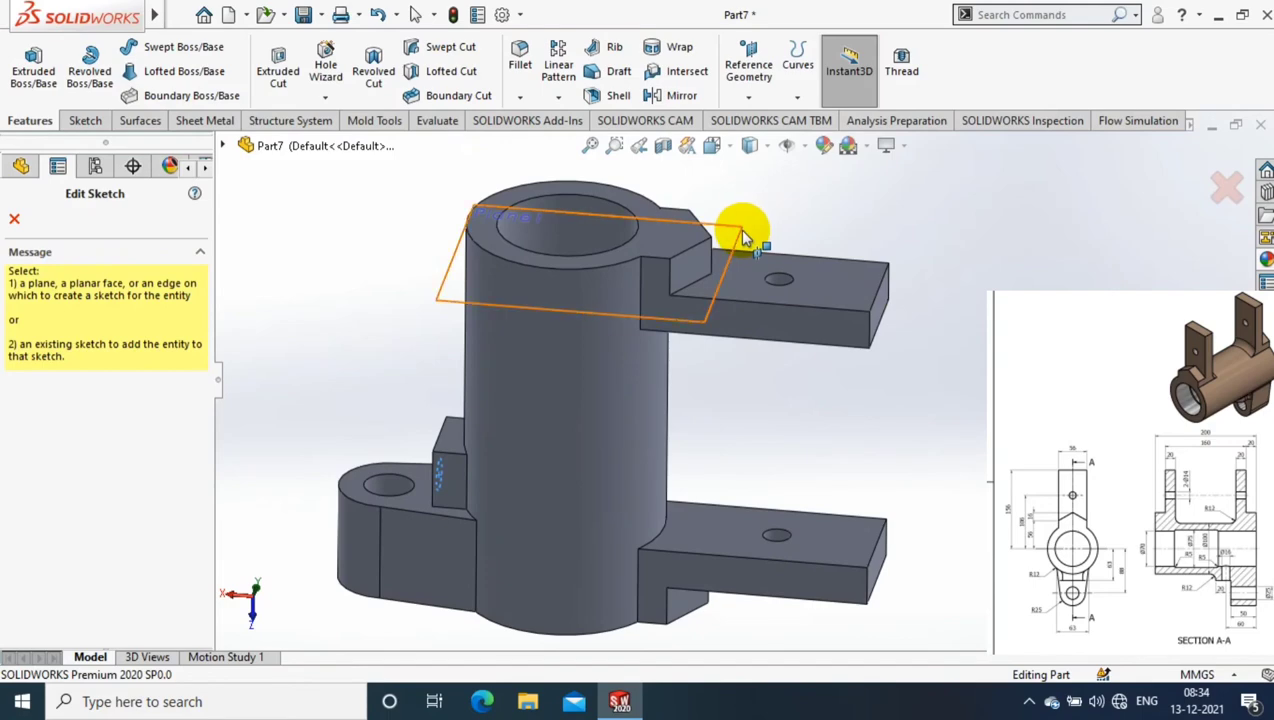
right_click(745, 228)
left_click(21, 165)
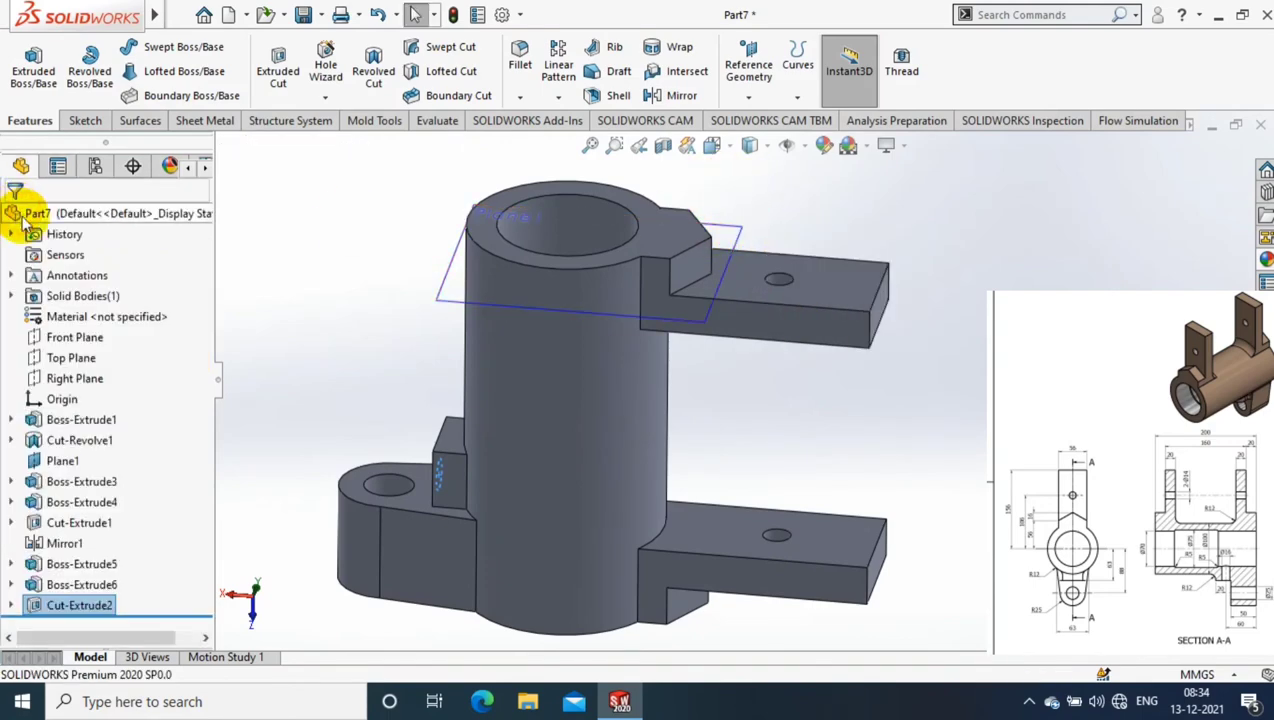
- Select the cylinder-arm junction and block edges and apply a 12 mm fillet
middle_click_drag(444, 293, 697, 524)
left_click(725, 532)
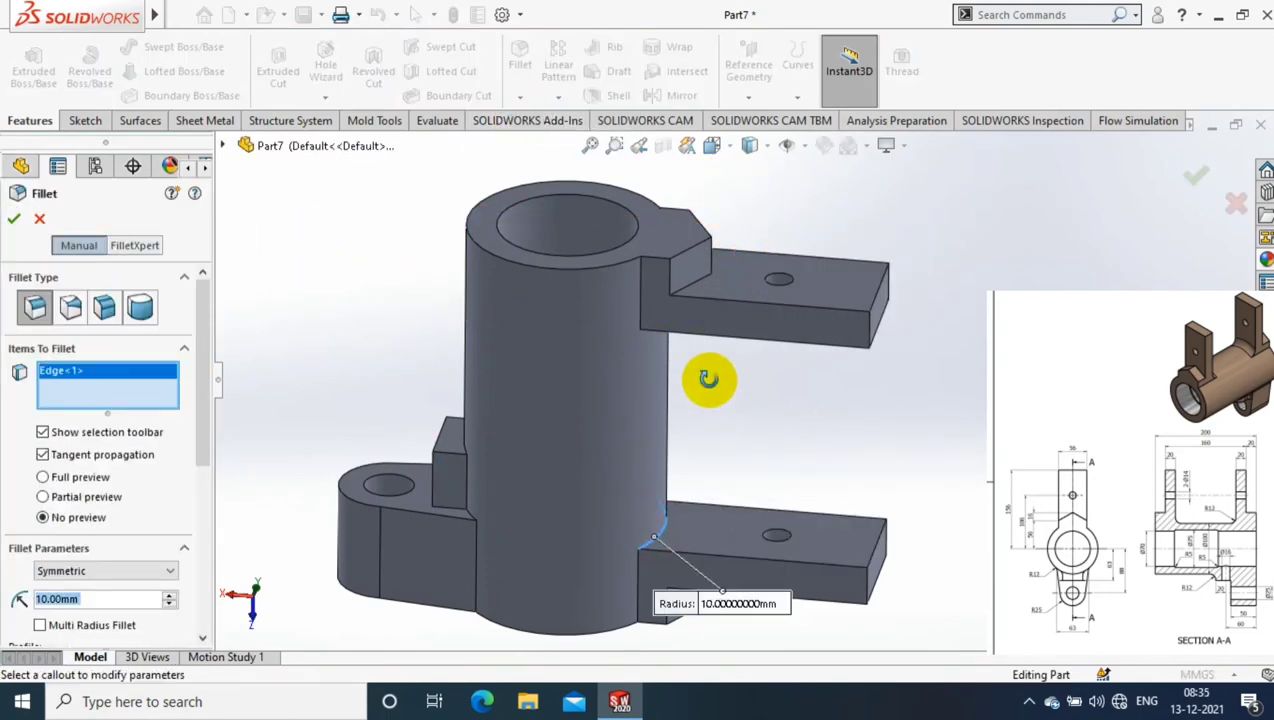
mouse_move(708, 373)
middle_mouse_down()
mouse_move(661, 290)
mouse_move(819, 455)
middle_mouse_up()
left_click(661, 293)
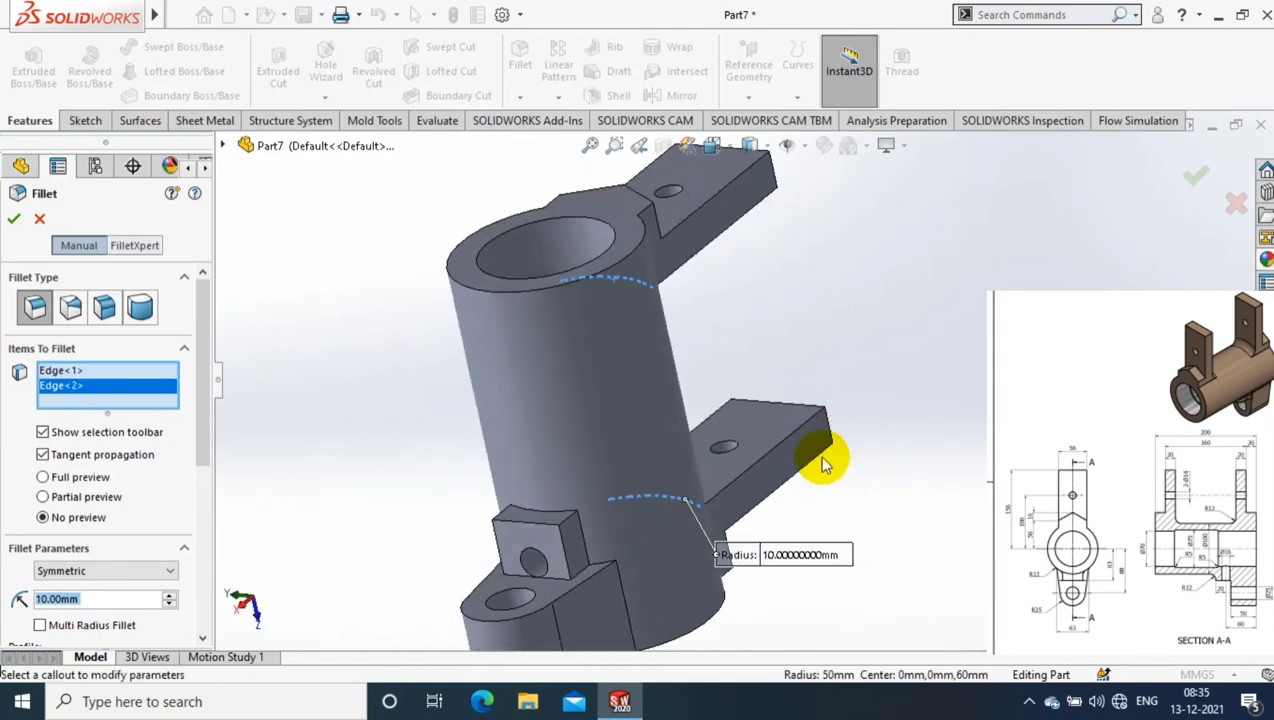
left_click(537, 516)
type("12")
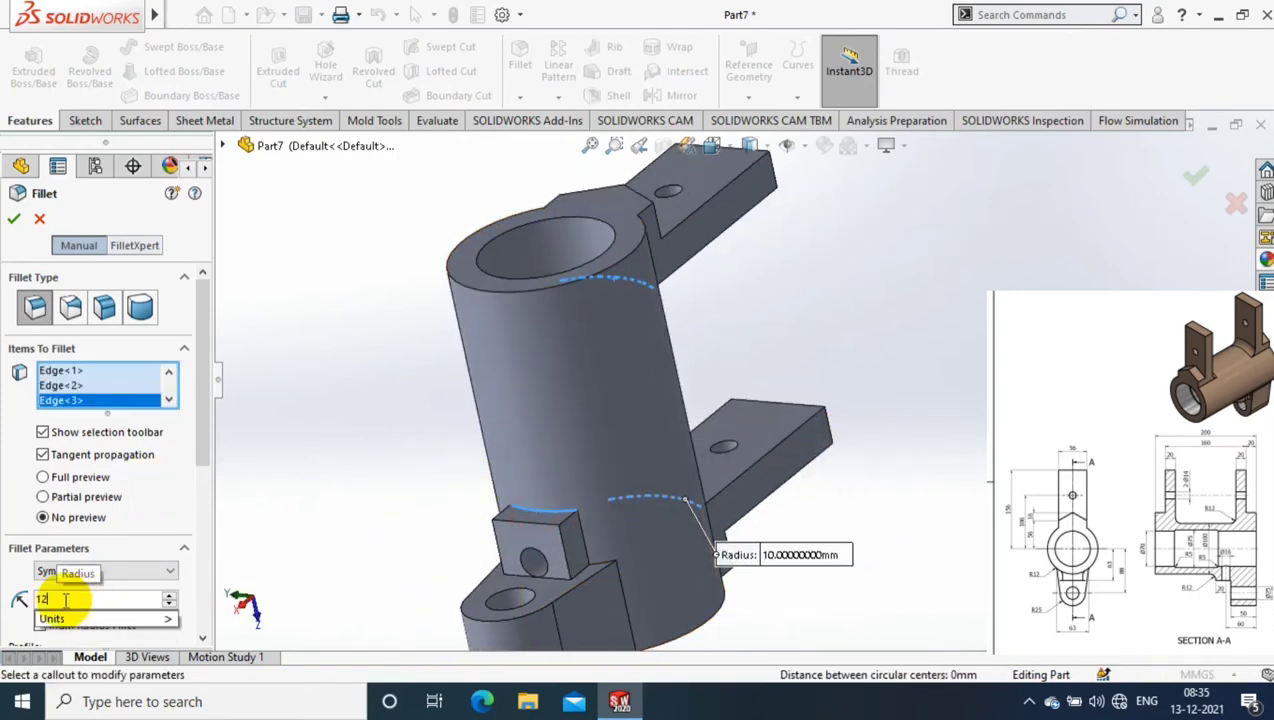
left_click(12, 218)
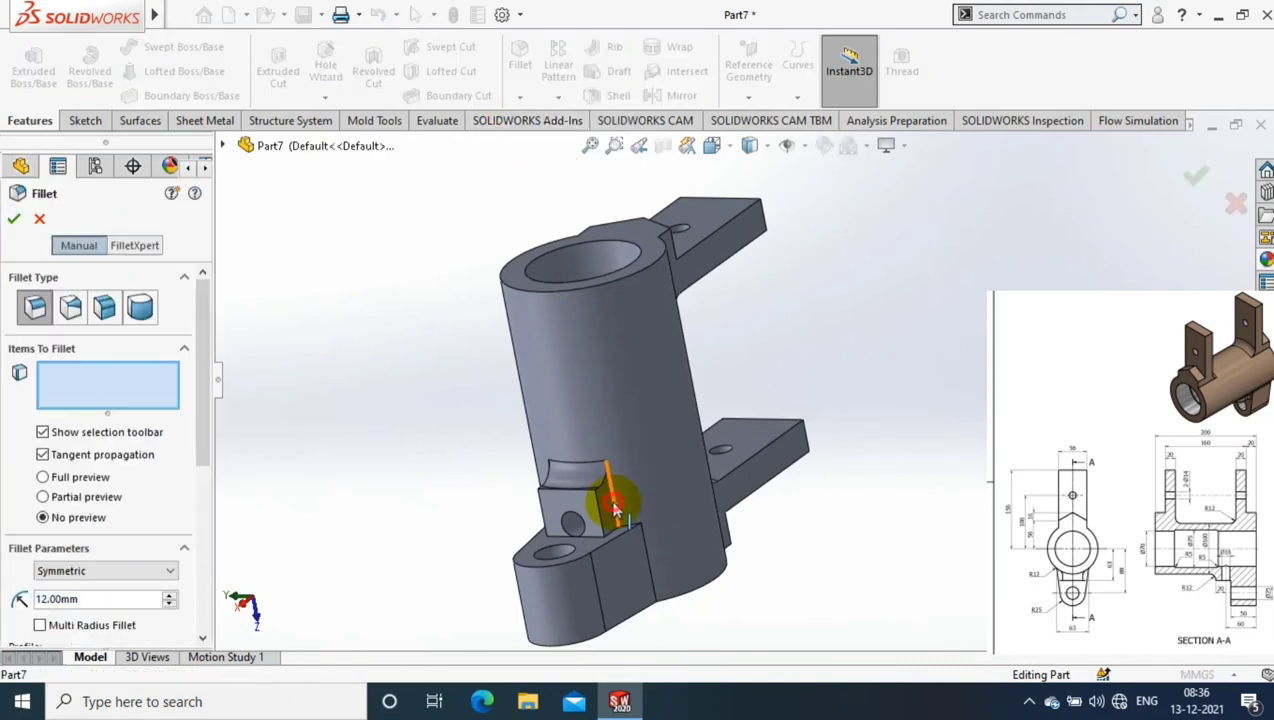
- Round two edges of the small lug with the 12 mm fillet
left_click(615, 510)
middle_click_drag(506, 489, 636, 533)
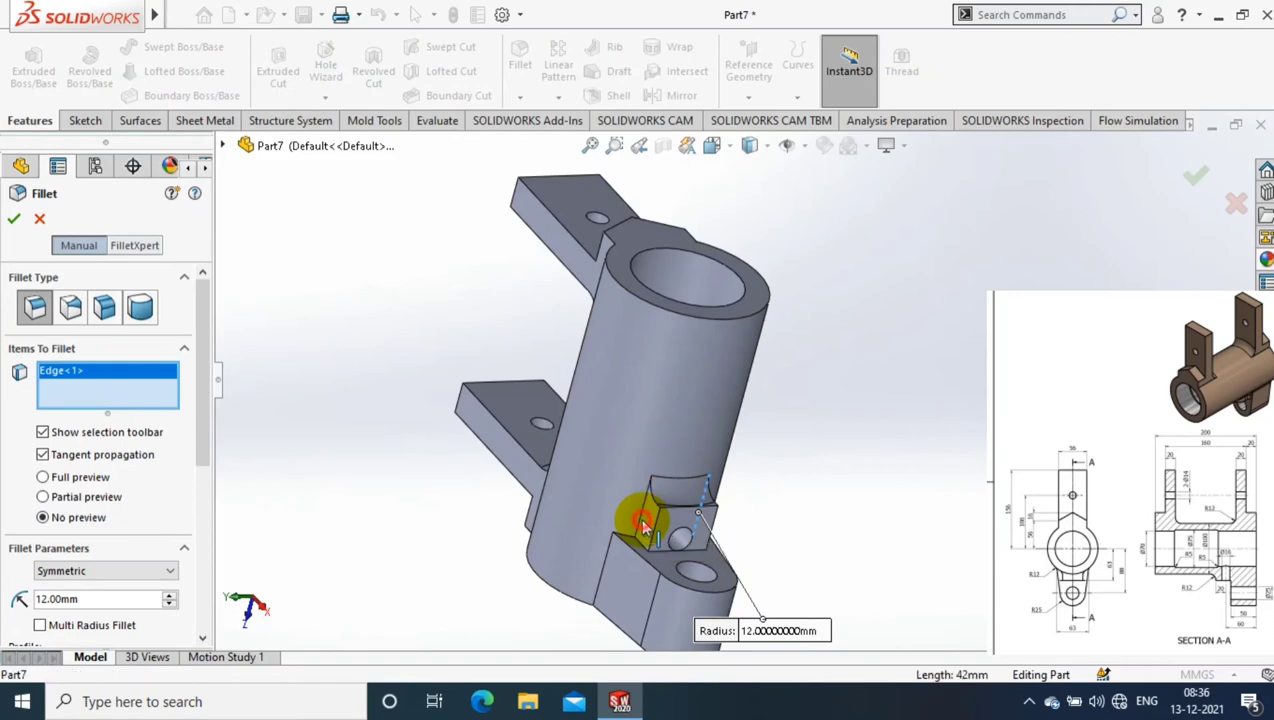
left_click(645, 527)
middle_click_drag(510, 403, 489, 412)
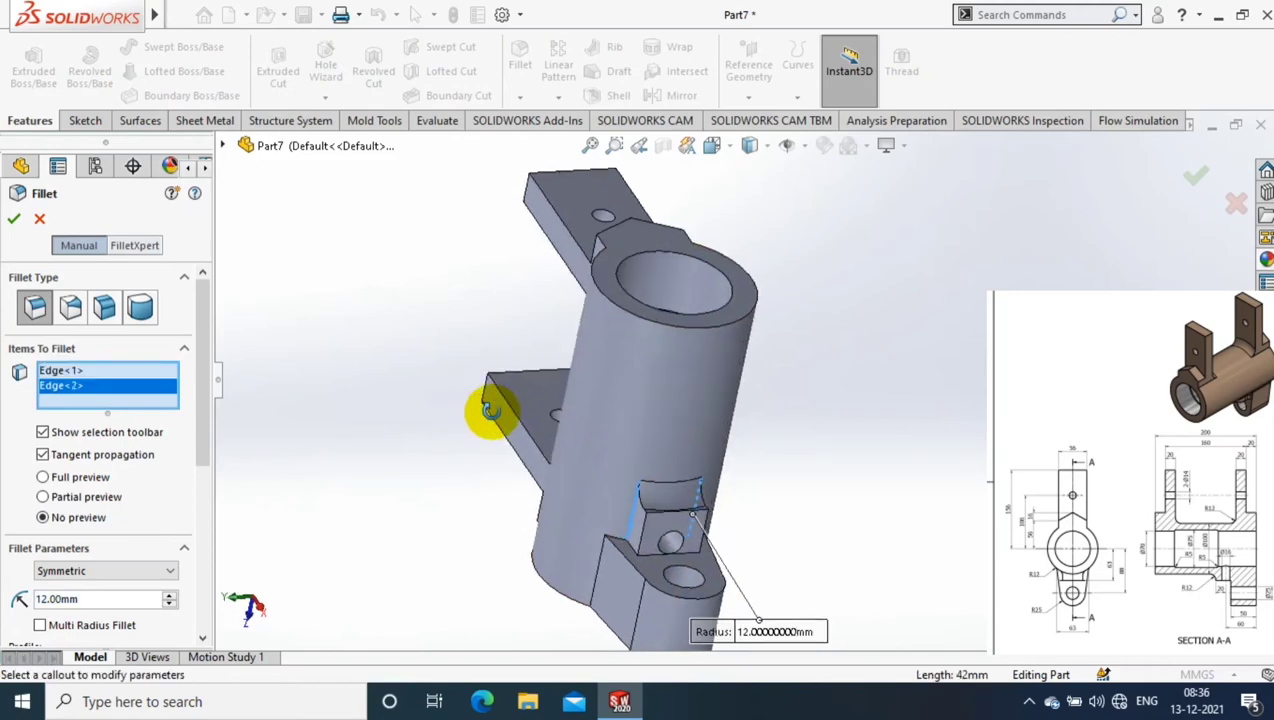
left_click(12, 218)
mouse_move(339, 286)
middle_mouse_down()
mouse_move(276, 236)
mouse_move(271, 529)
mouse_move(236, 555)
mouse_move(270, 427)
mouse_move(307, 361)
mouse_move(304, 413)
mouse_move(435, 359)
mouse_move(467, 180)
mouse_move(668, 336)
mouse_move(654, 150)
middle_mouse_up()
- Section the bracket along the Right Plane to expose the tube's stepped inner bore
left_click(662, 145)
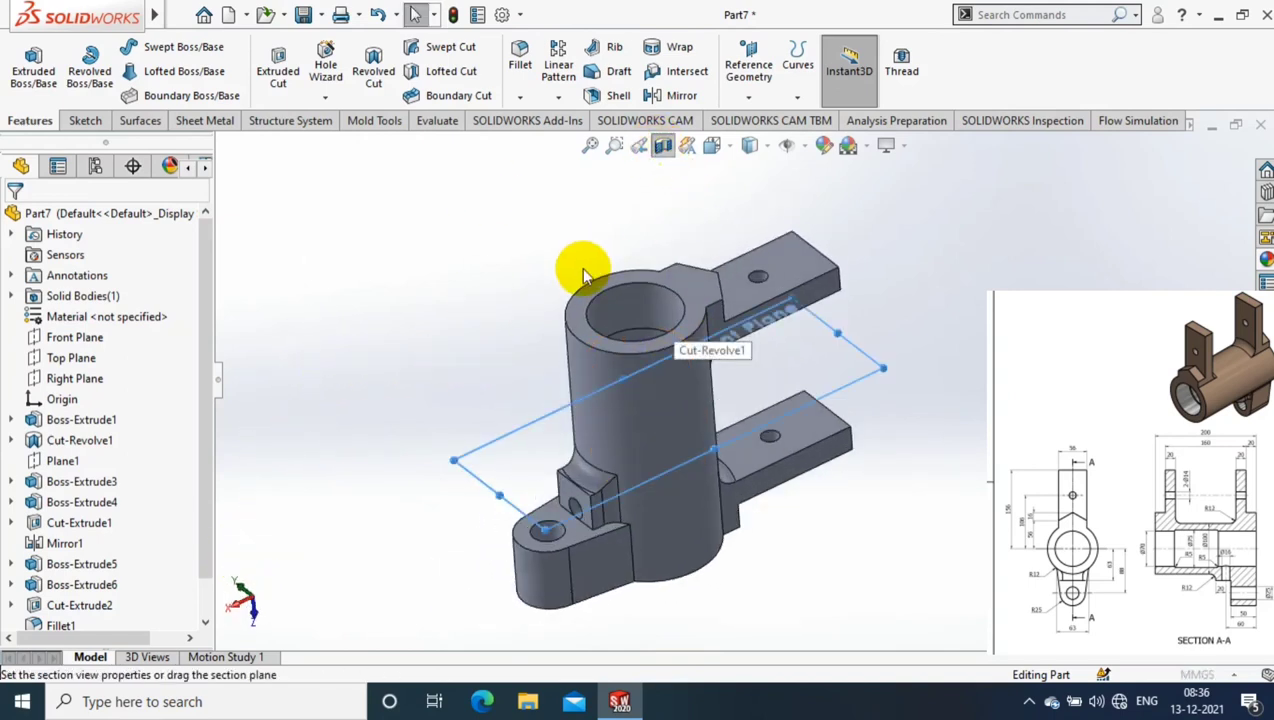
left_click(39, 218)
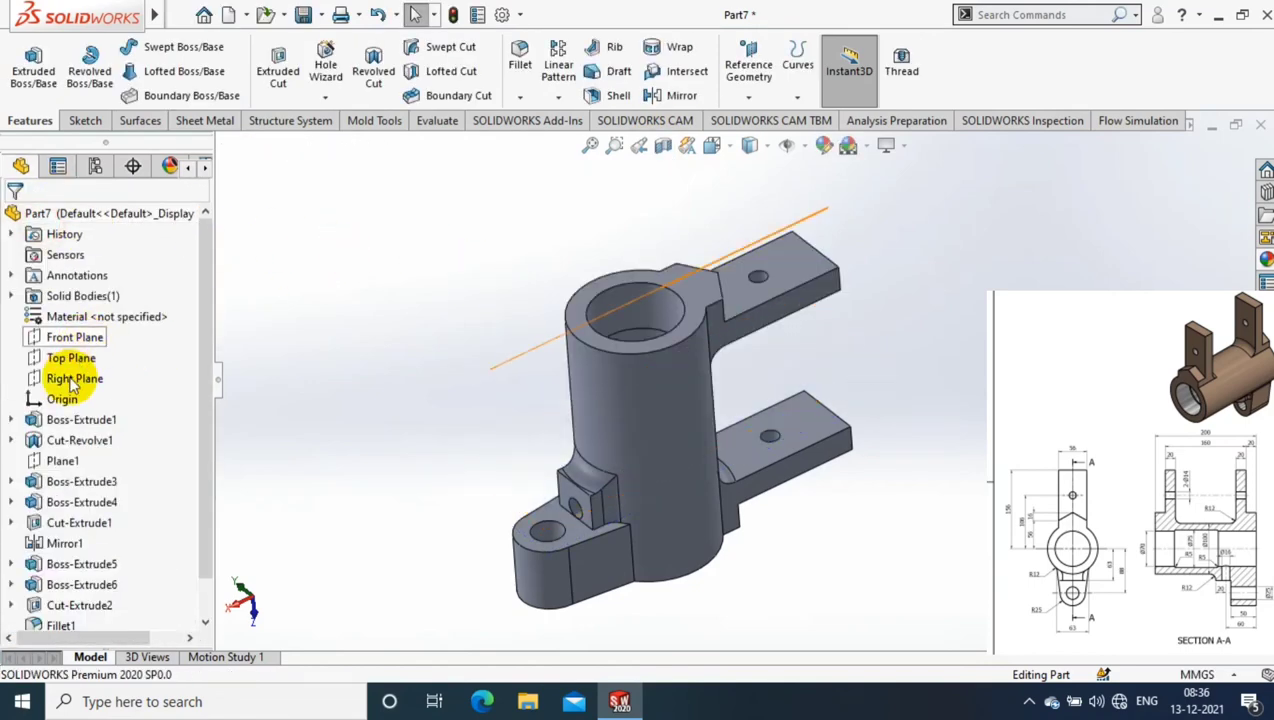
left_click(100, 379)
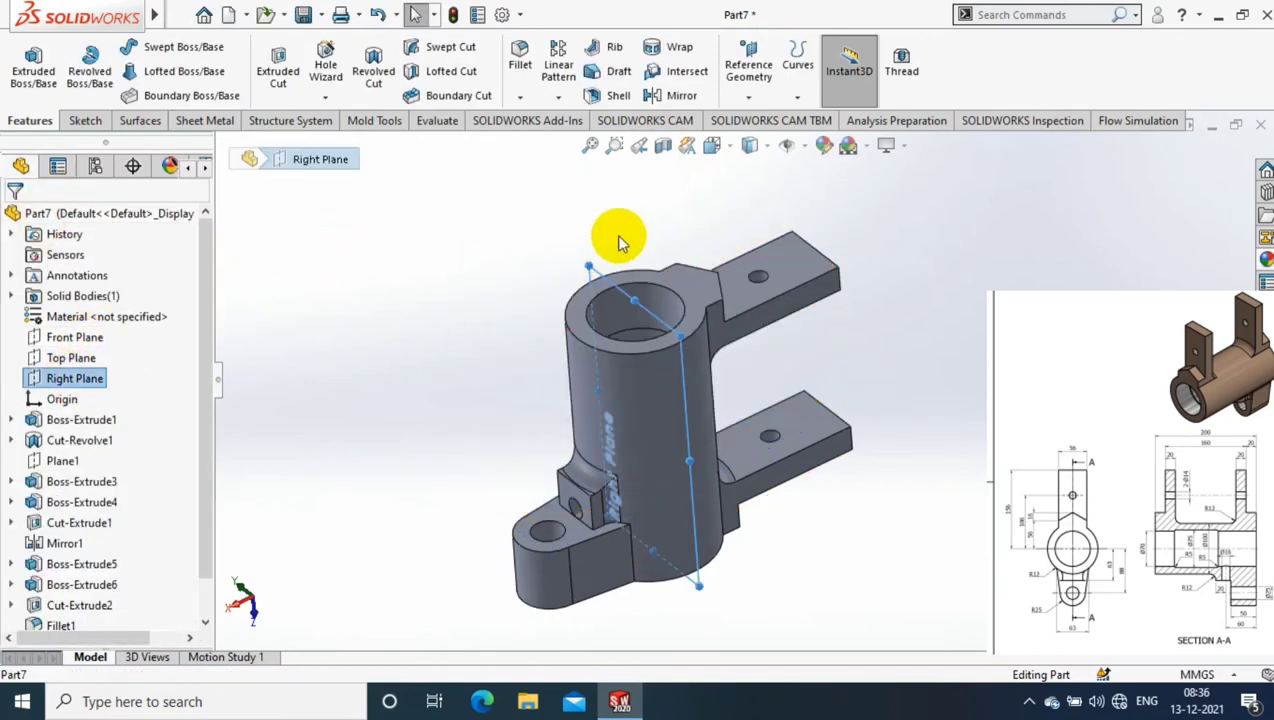
left_click(662, 146)
left_click(16, 219)
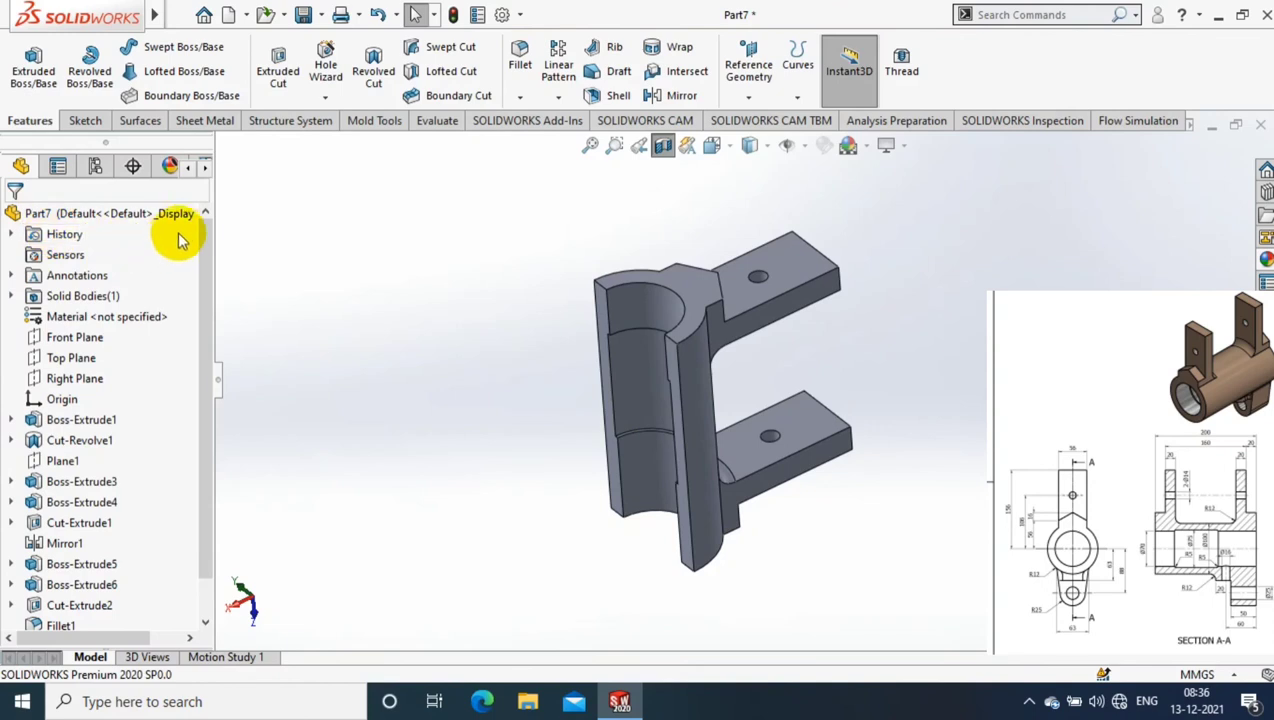
scroll(583, 450, "down", 3)
- Fillet the two groove edges inside the bore with a 5 mm radius
left_click(520, 97)
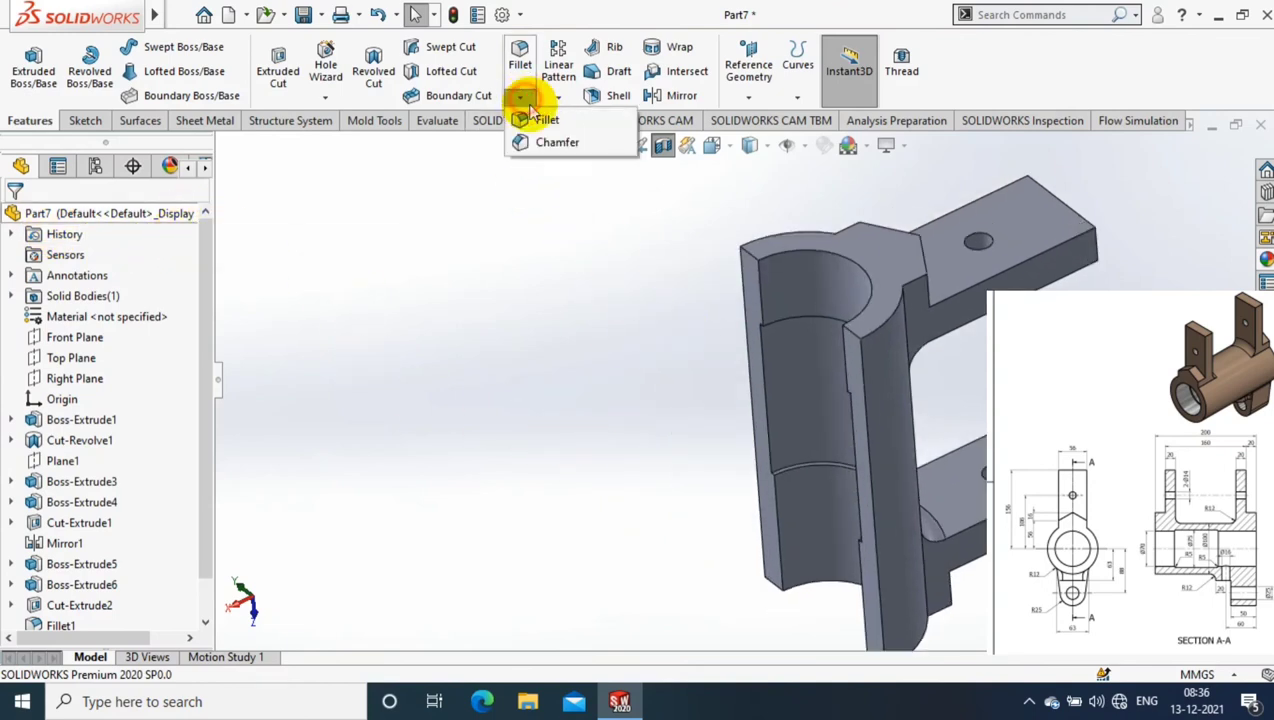
left_click(540, 114)
scroll(686, 360, "down", 3)
middle_click_drag(731, 212, 681, 282)
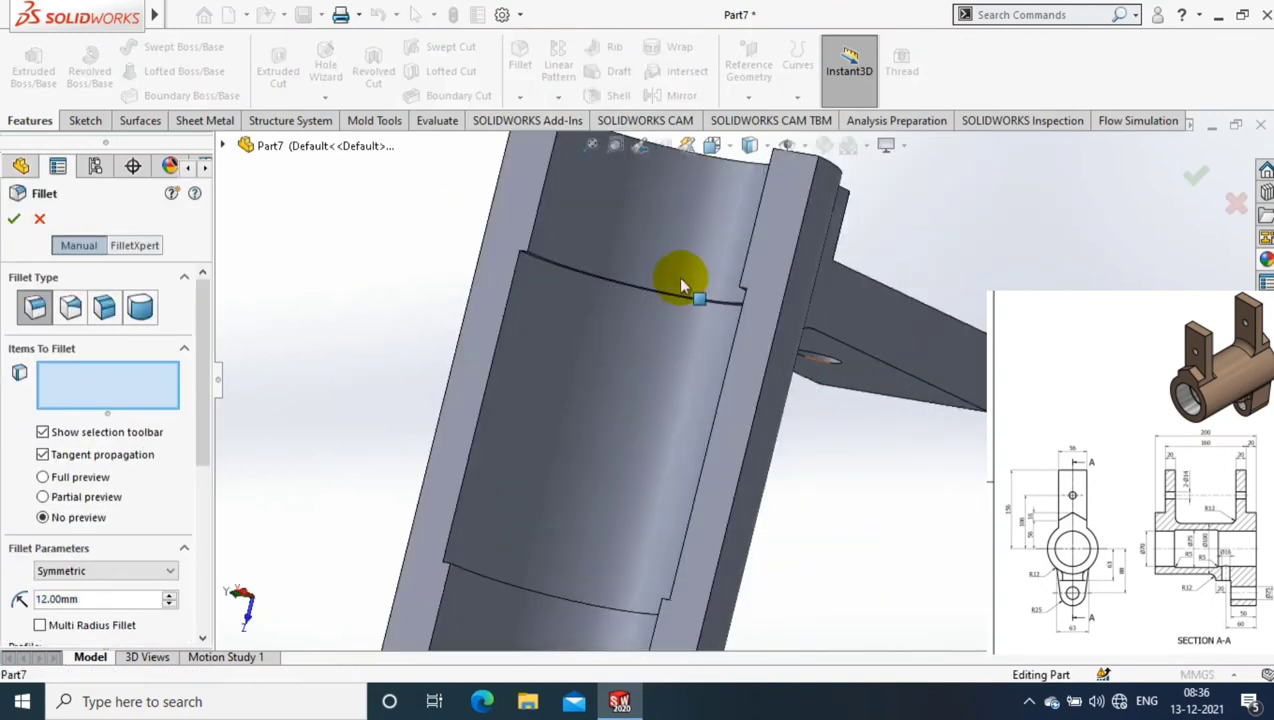
scroll(596, 265, "down", 2)
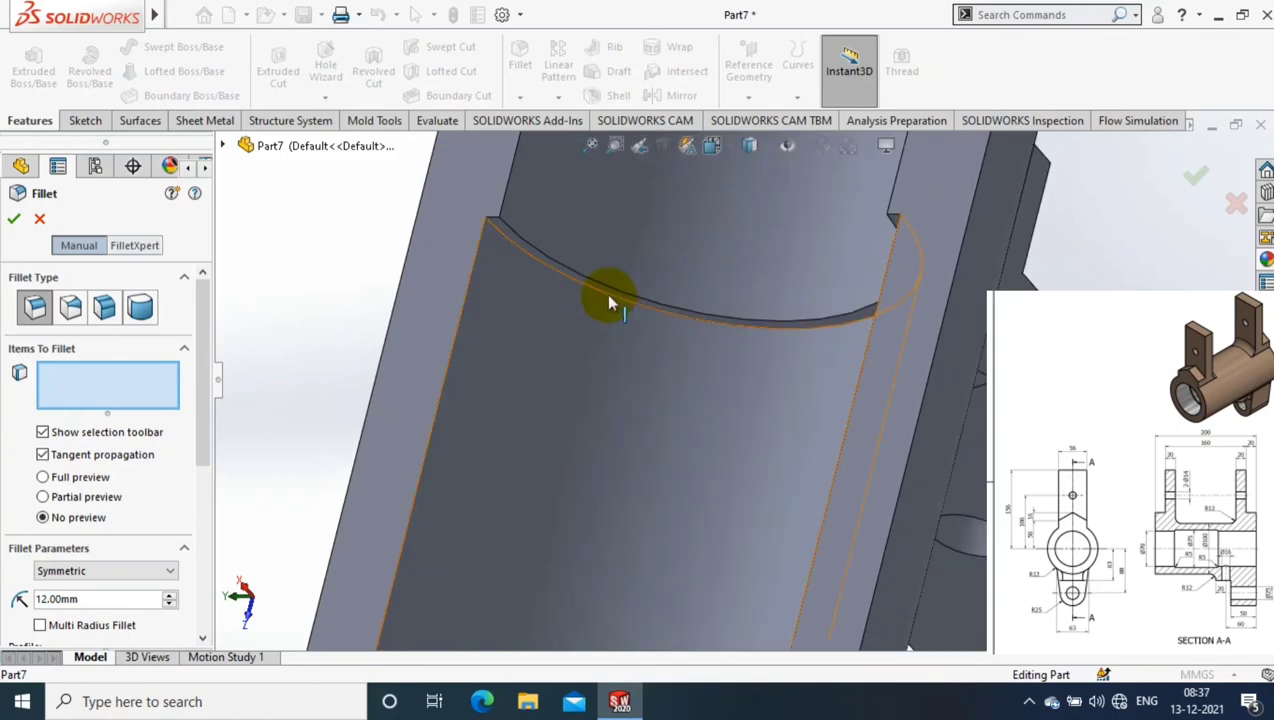
left_click(601, 307)
scroll(700, 463, "up", 5)
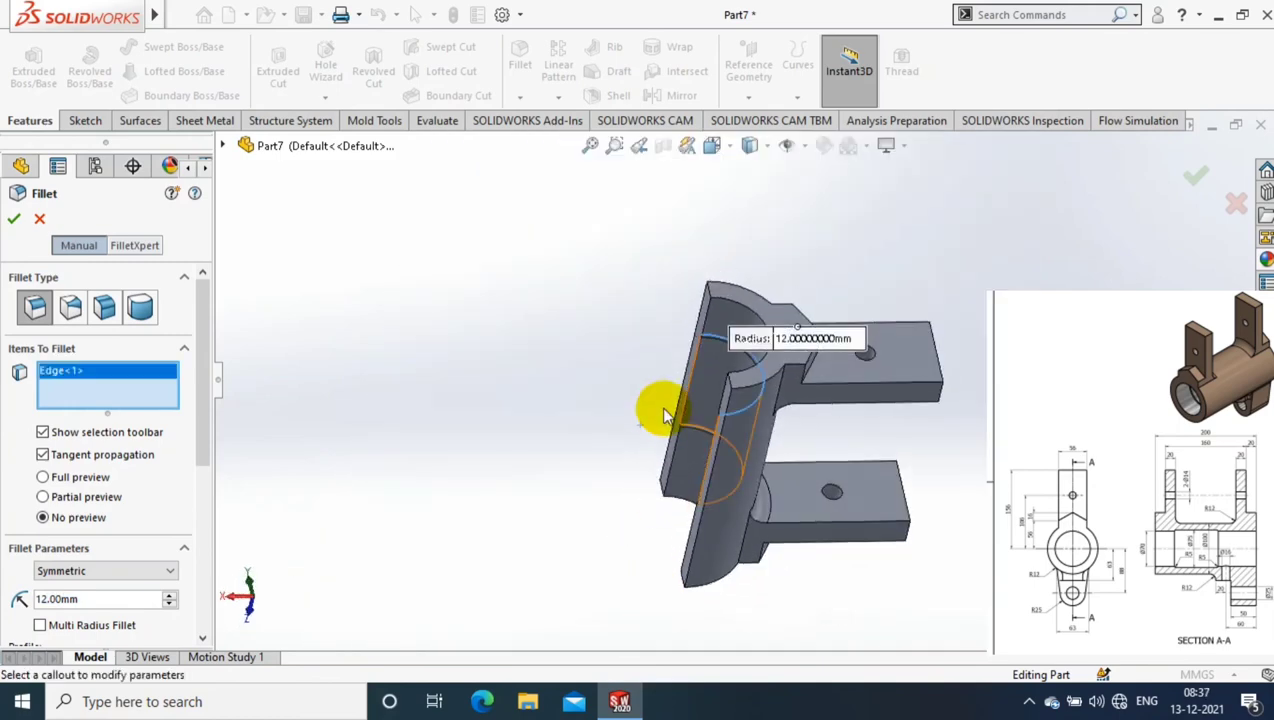
scroll(668, 407, "down", 5)
left_click(663, 427)
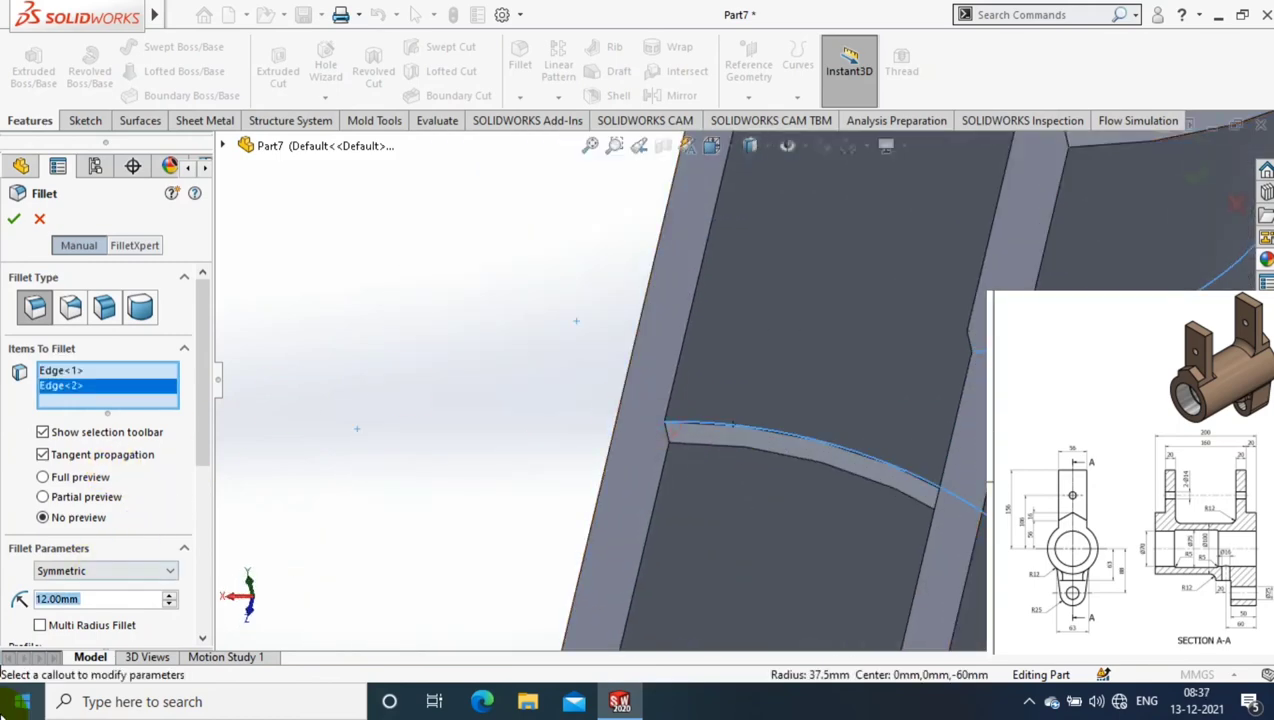
left_click(105, 598)
type("5")
left_click(74, 603)
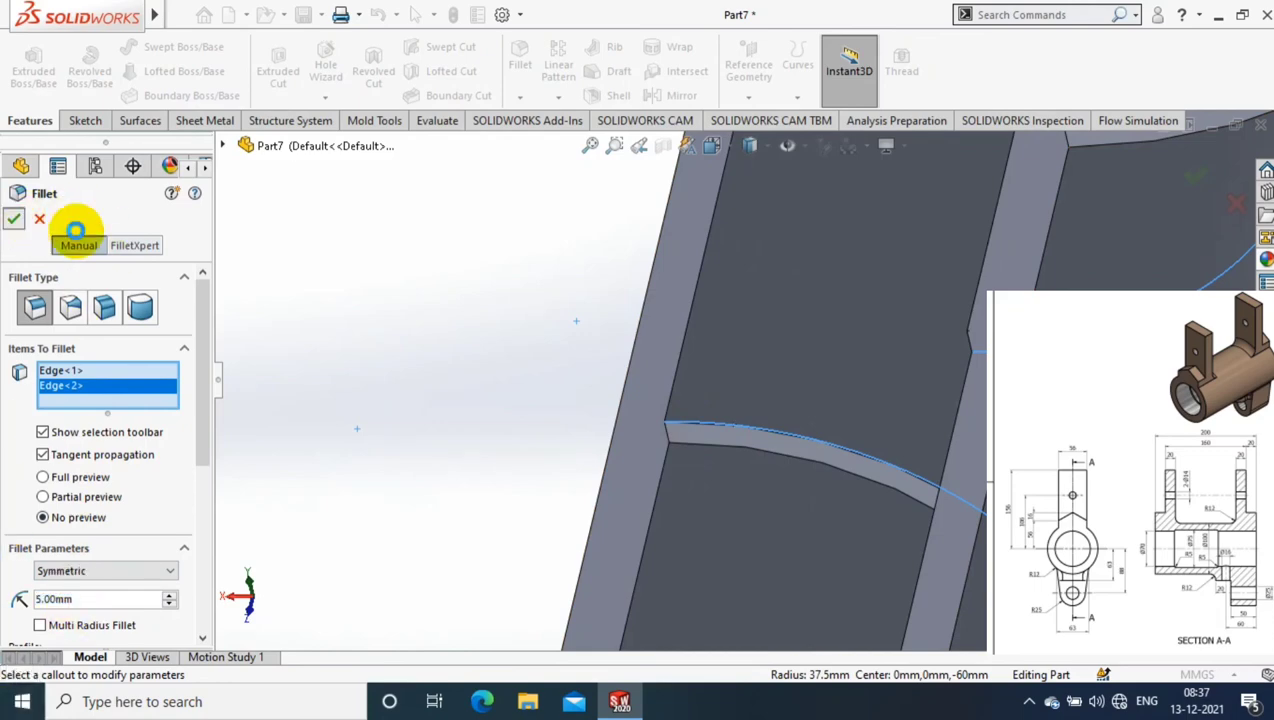
key("Return")
middle_click_drag(461, 375, 580, 458)
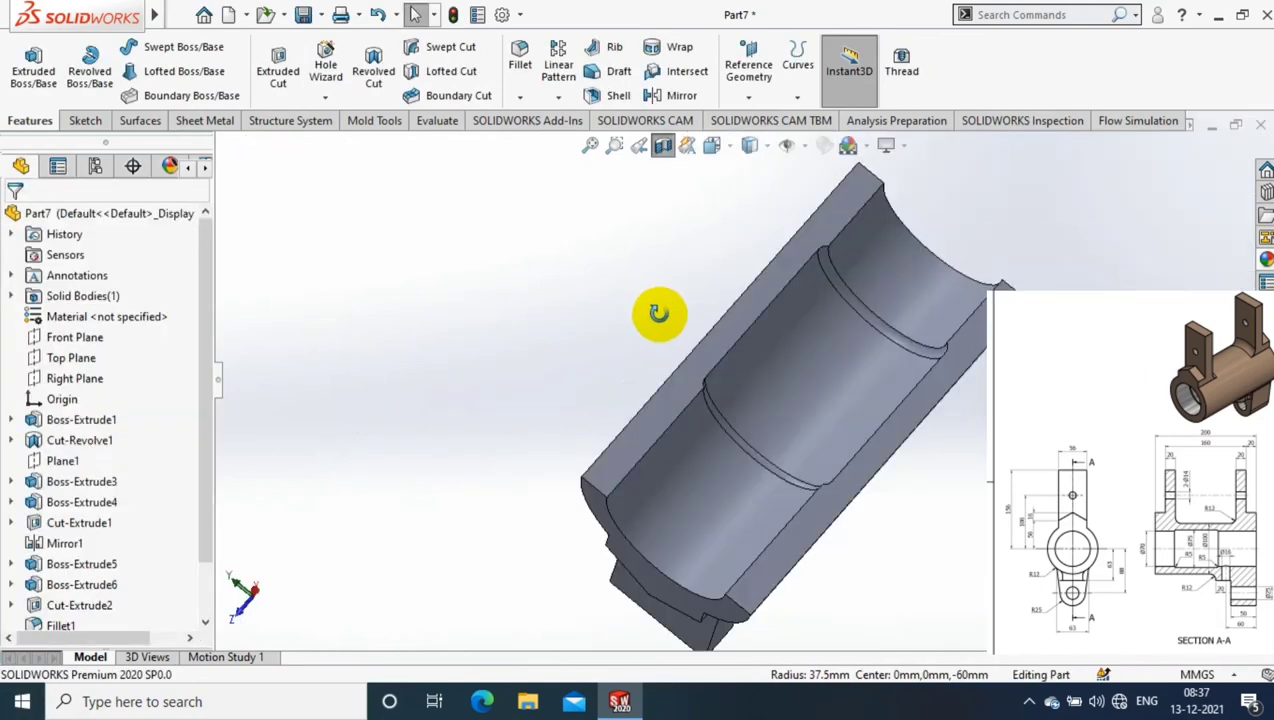
- Replace the Right Plane cut with a section along the Top Plane
left_click(663, 145)
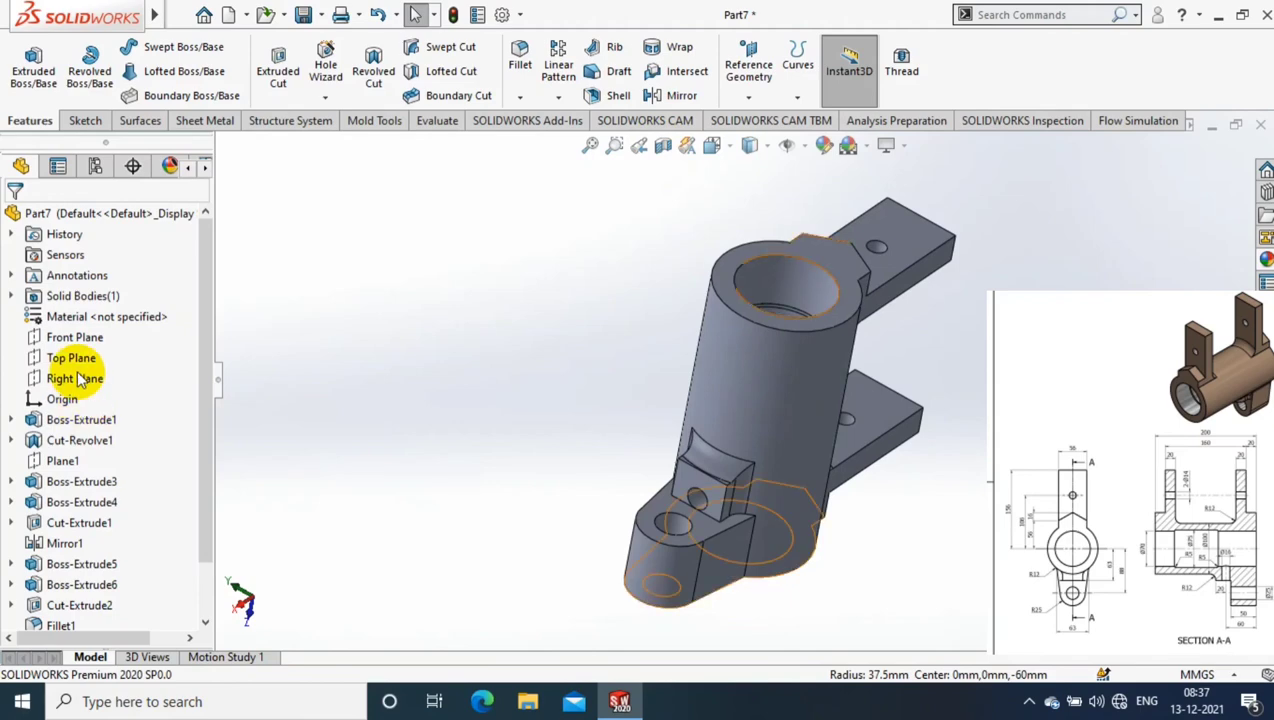
left_click(80, 364)
left_click(663, 145)
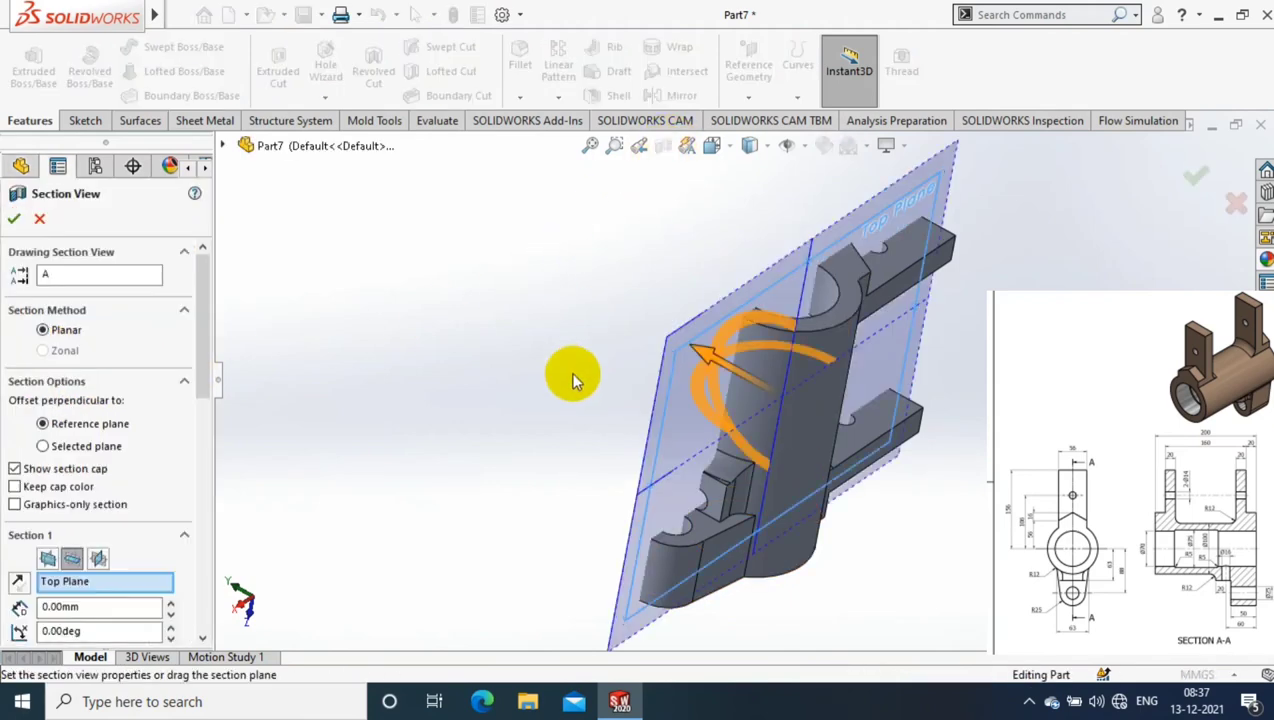
mouse_move(569, 370)
middle_mouse_down()
mouse_move(825, 484)
mouse_move(732, 503)
mouse_move(967, 441)
middle_mouse_up()
scroll(930, 333, "up", 3)
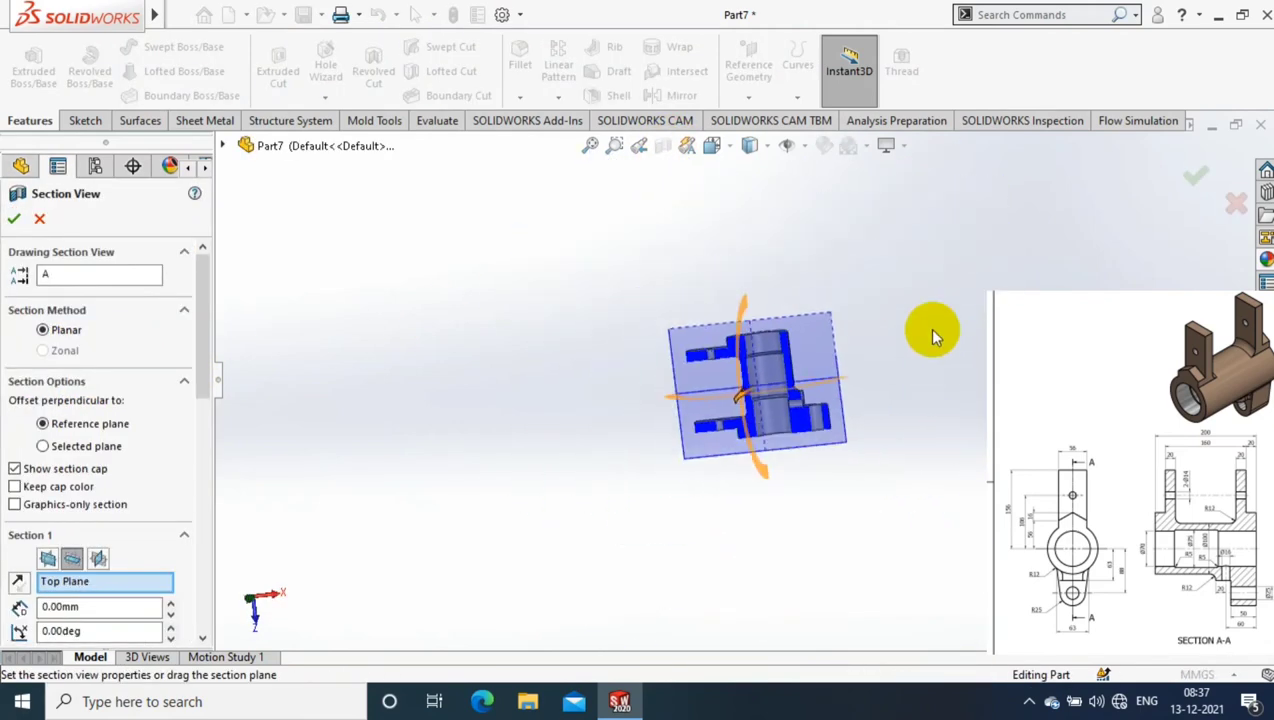
scroll(873, 381, "down", 3)
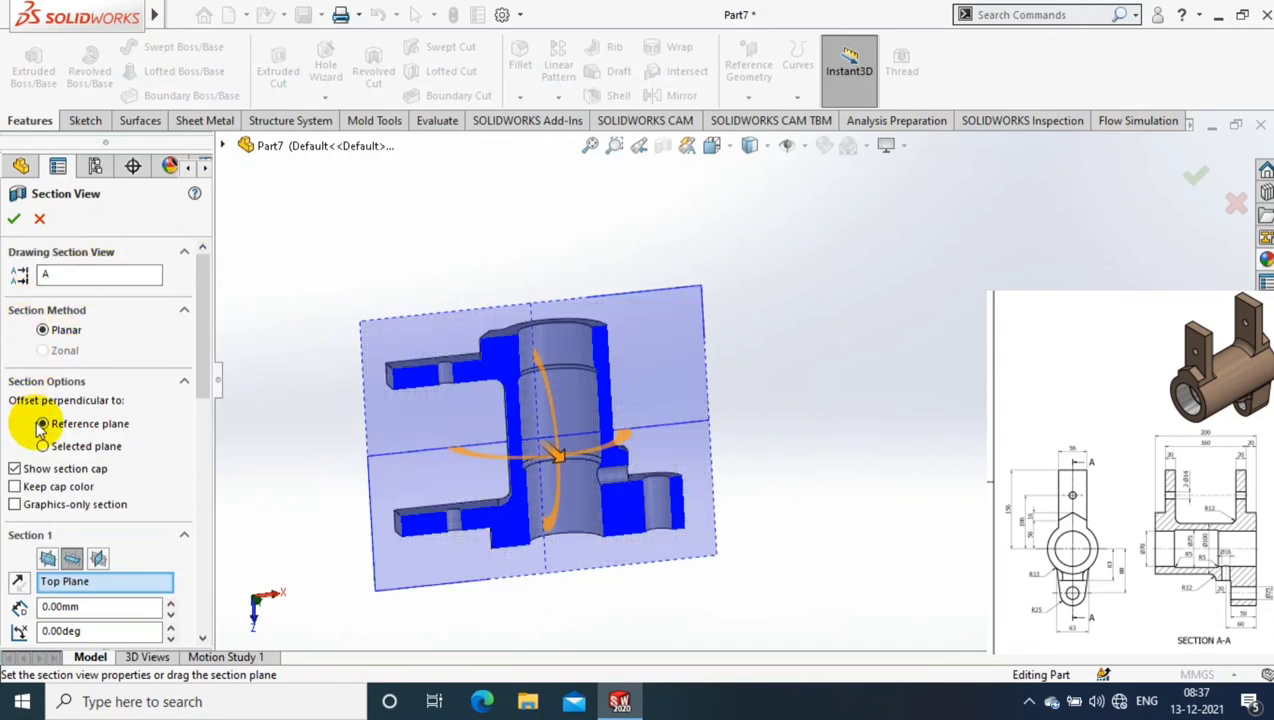
scroll(195, 290, "down", 2)
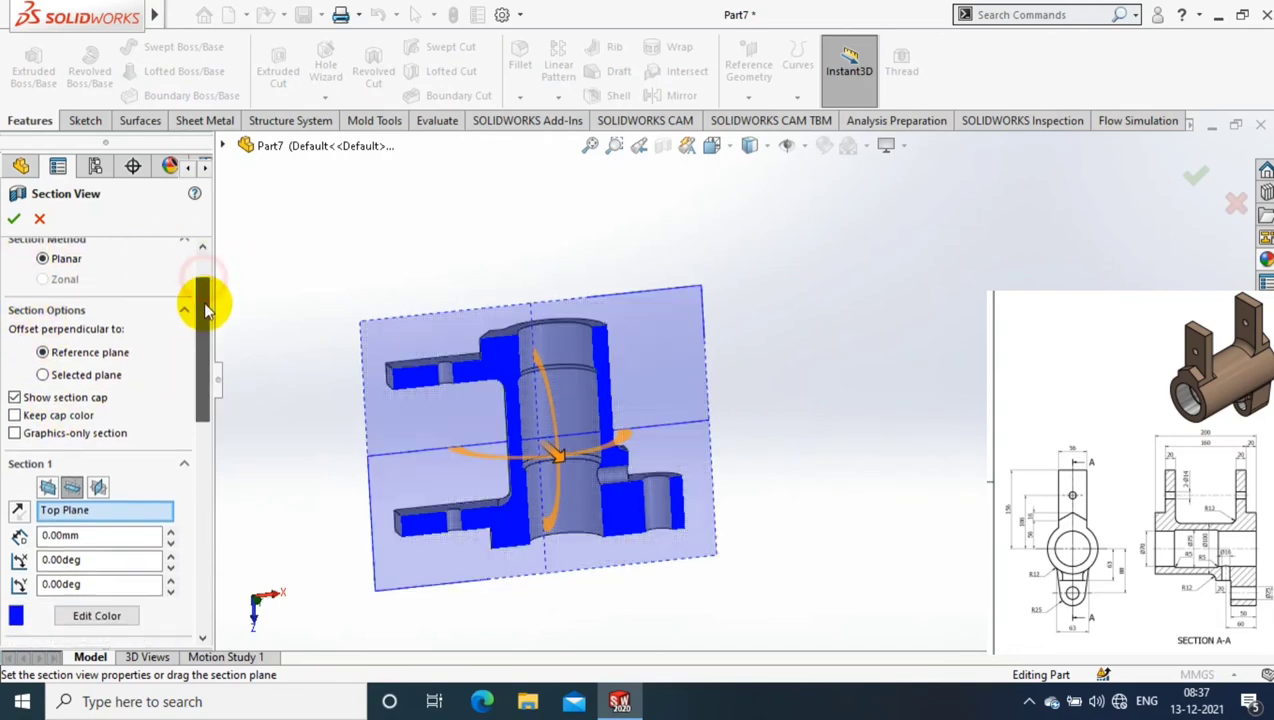
- Flip the section to inspect the other half, then close Section View for the full part
left_click(20, 505)
middle_click_drag(640, 440, 694, 496)
left_click(14, 218)
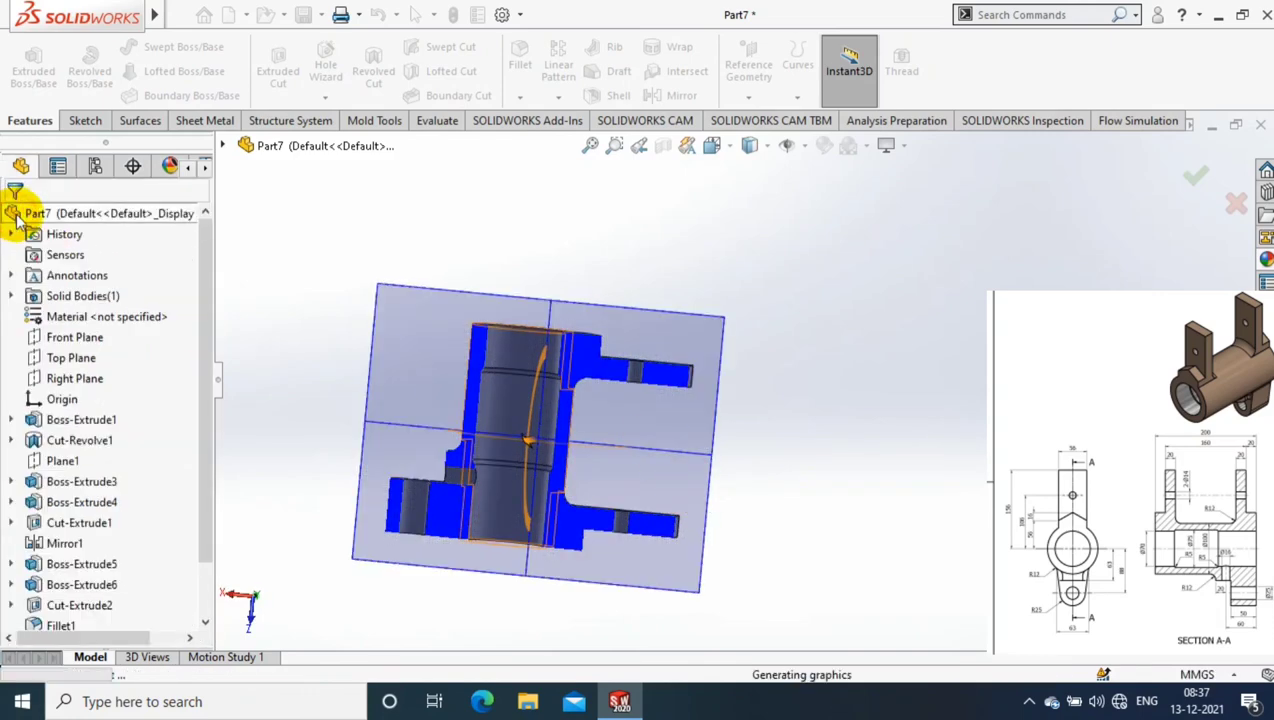
mouse_move(506, 563)
middle_mouse_down()
mouse_move(532, 562)
mouse_move(535, 617)
mouse_move(545, 590)
middle_mouse_up()
left_click(655, 121)
left_click(663, 146)
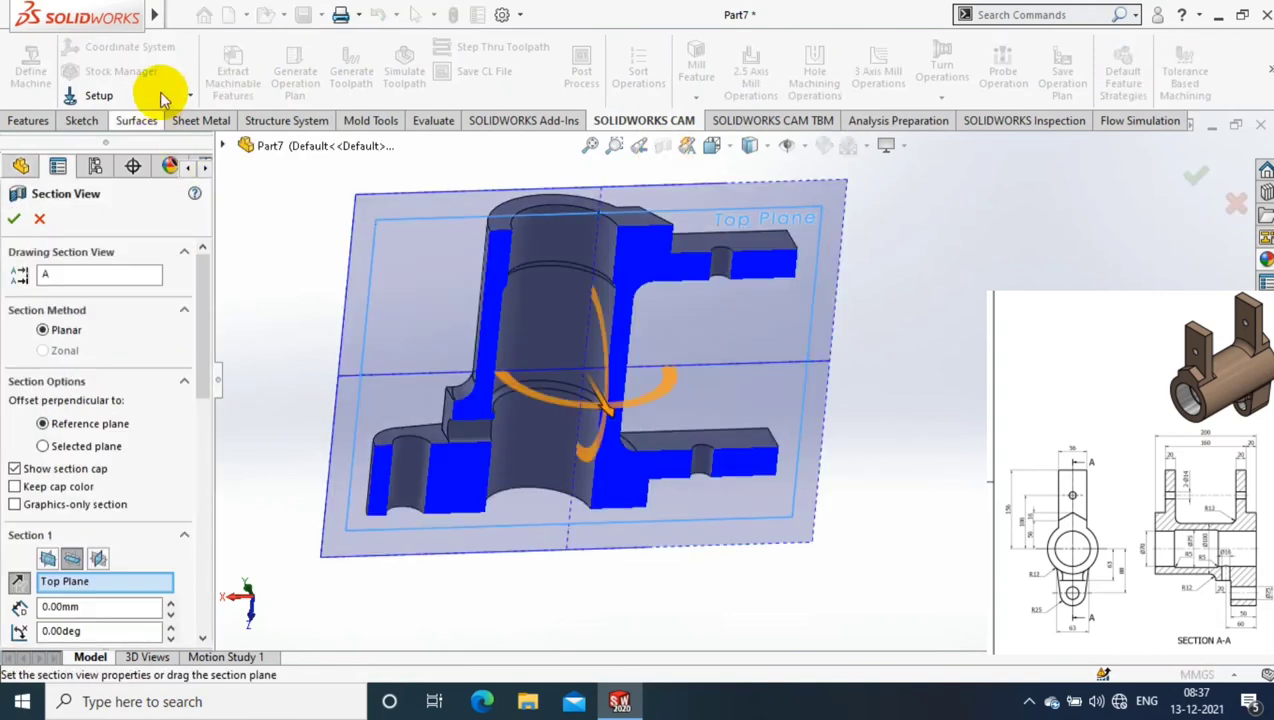
left_click(37, 216)
left_click(28, 120)
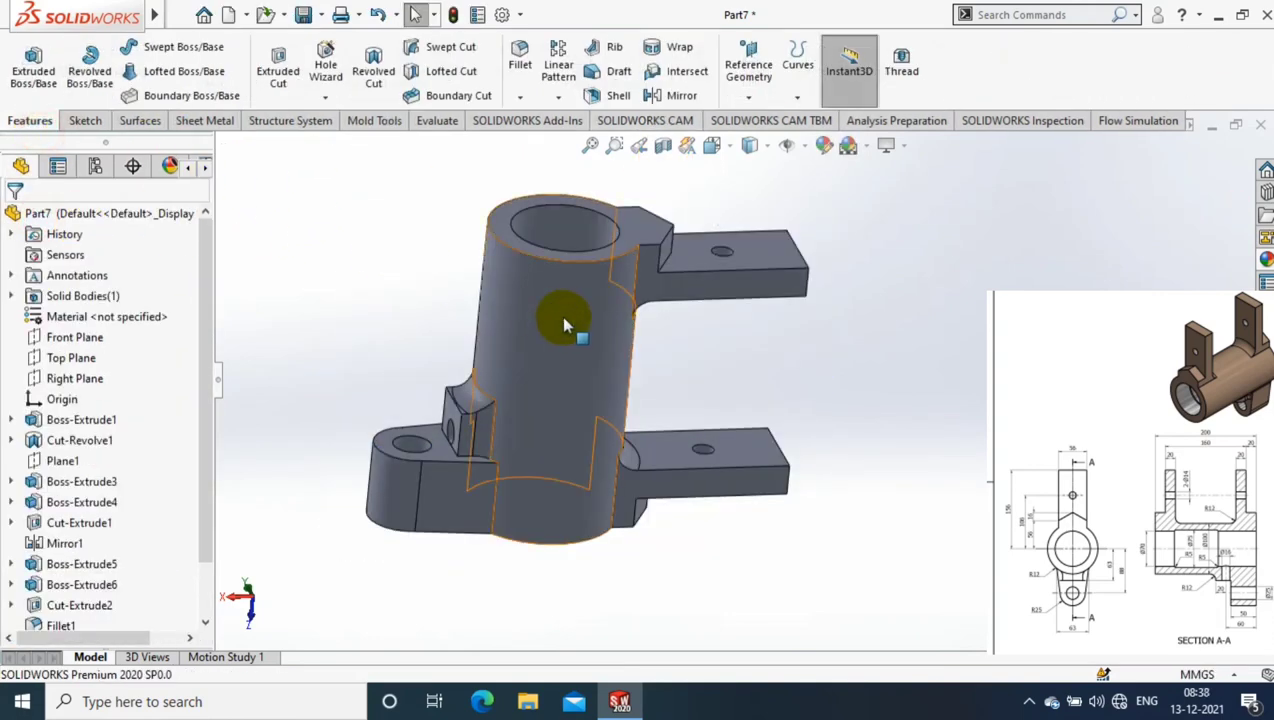
- Apply a brown colour appearance to the whole Part7 bracket
right_click(568, 320)
left_click(738, 153)
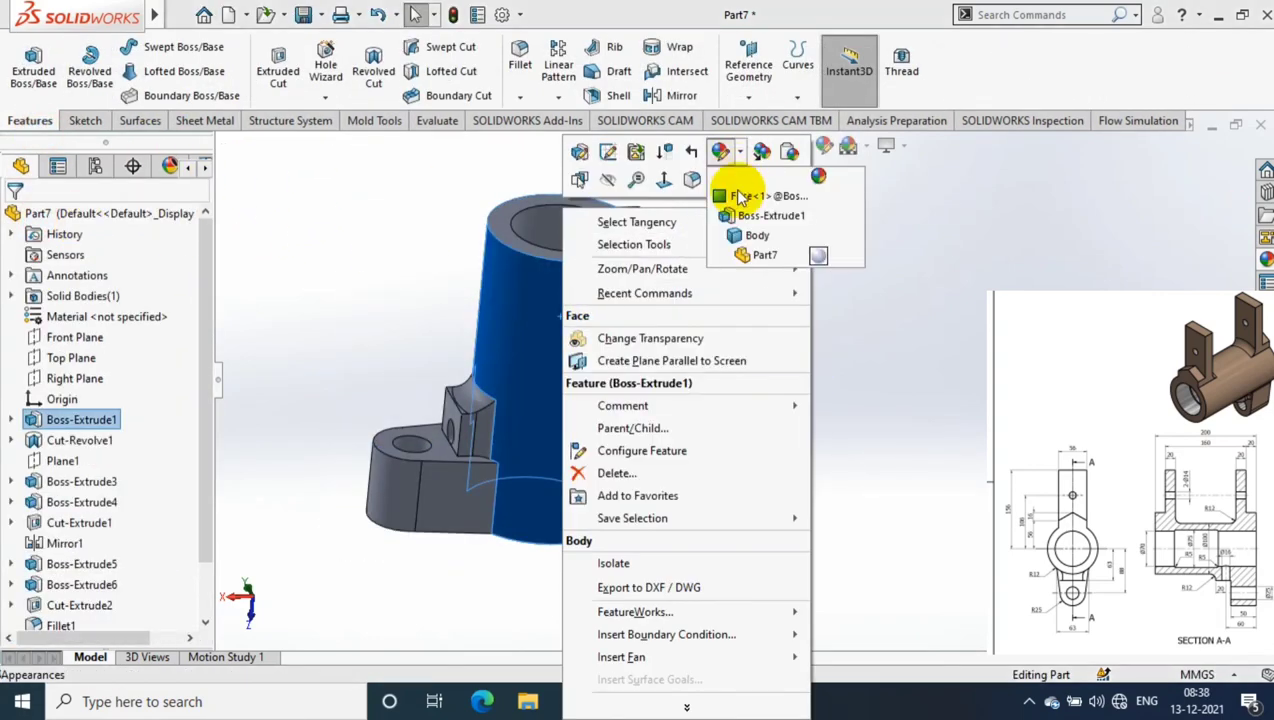
left_click(757, 256)
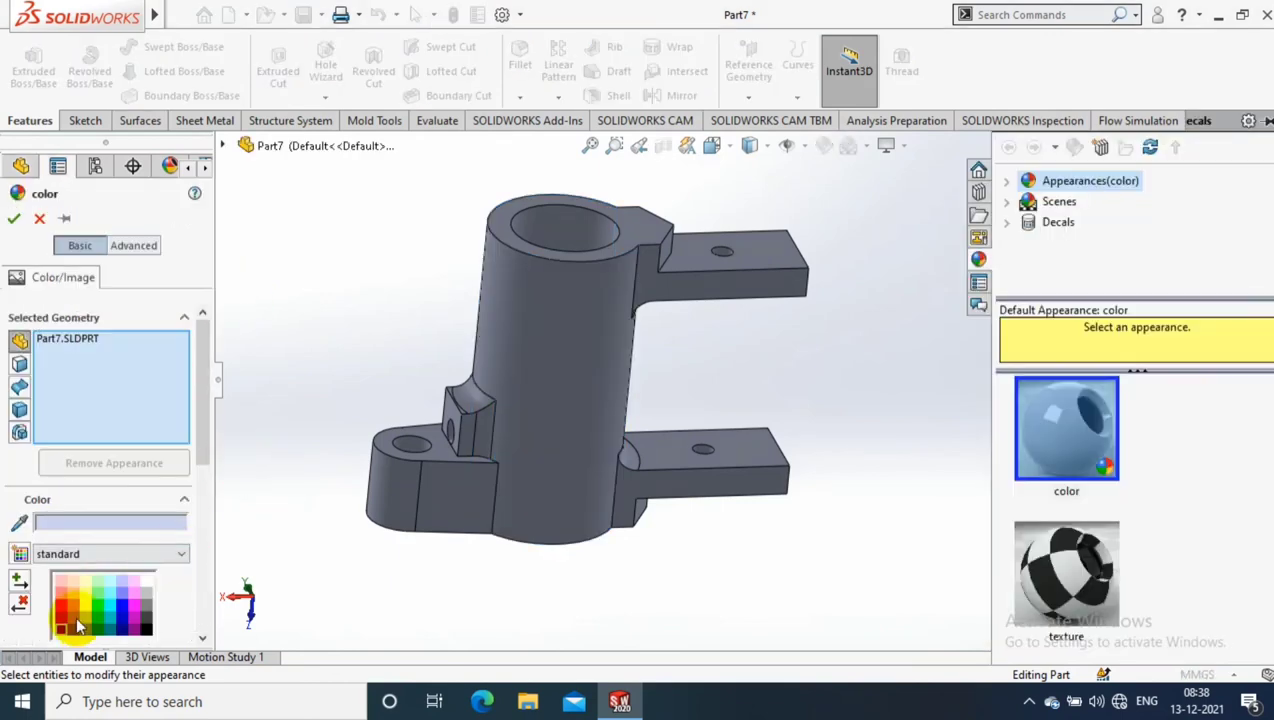
left_click(70, 620)
left_click(37, 219)
mouse_move(862, 356)
middle_mouse_down()
mouse_move(779, 434)
mouse_move(887, 260)
middle_mouse_up()
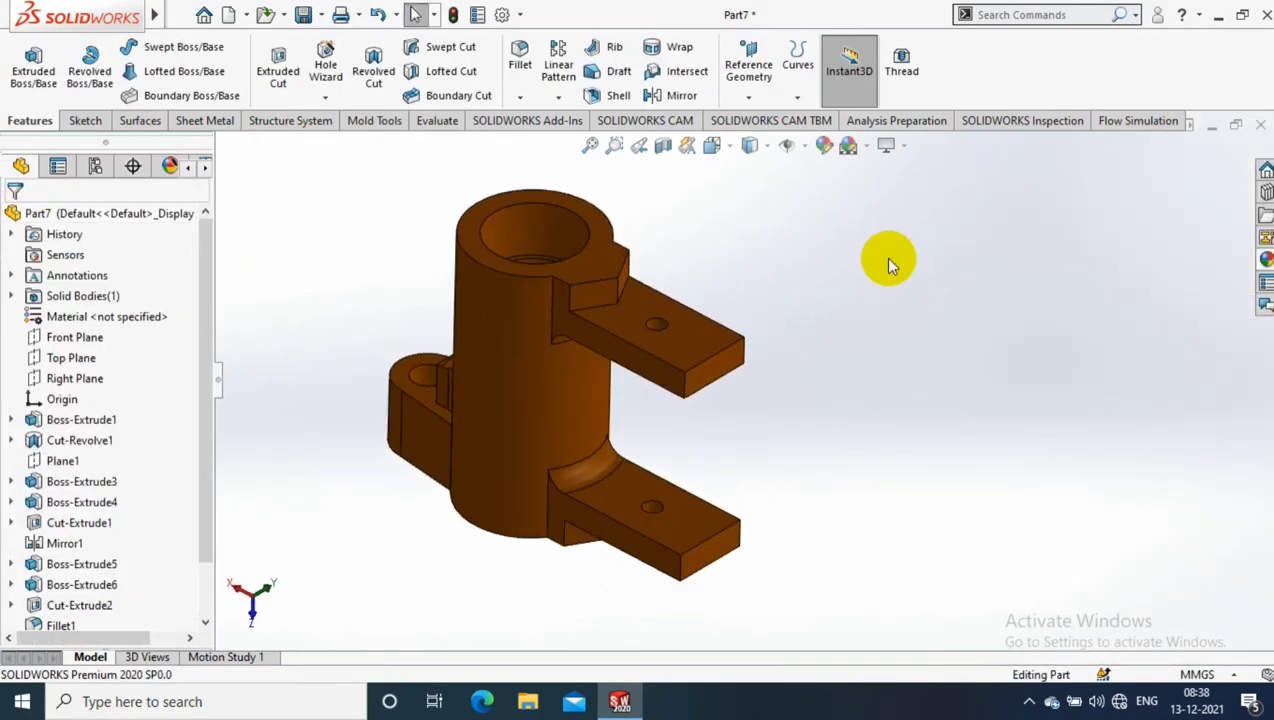